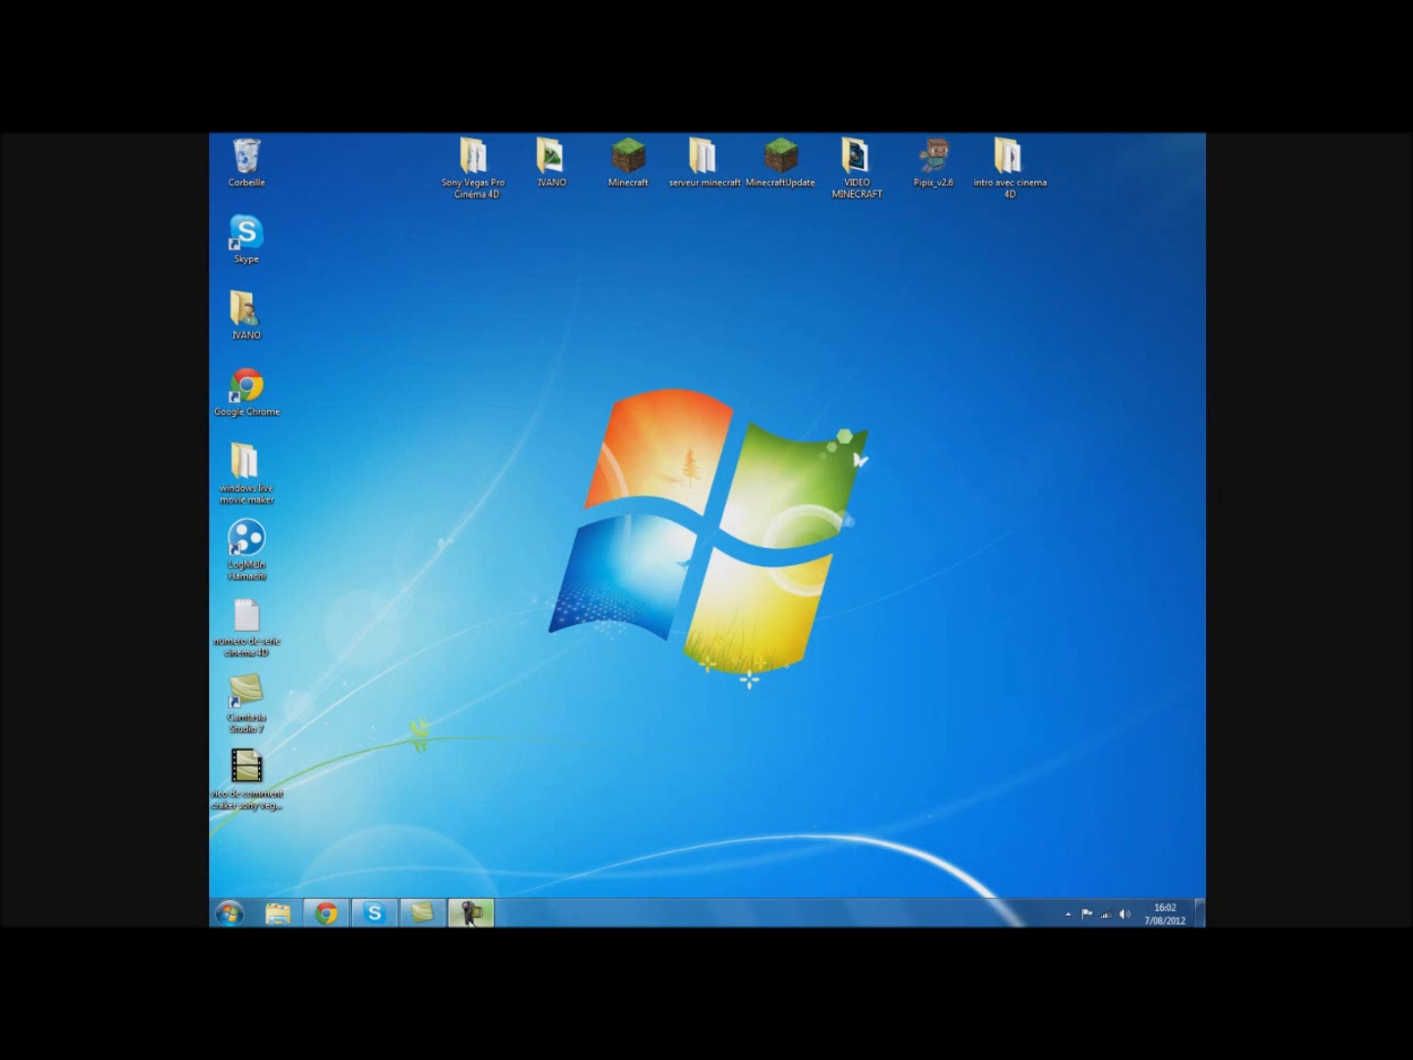
# Step: Switch to Chrome and start downloading the French 32-bit Vegas Pro 11.0 Construction 682 installer from the Sony Creative Software page
pyautogui.click(472, 914)
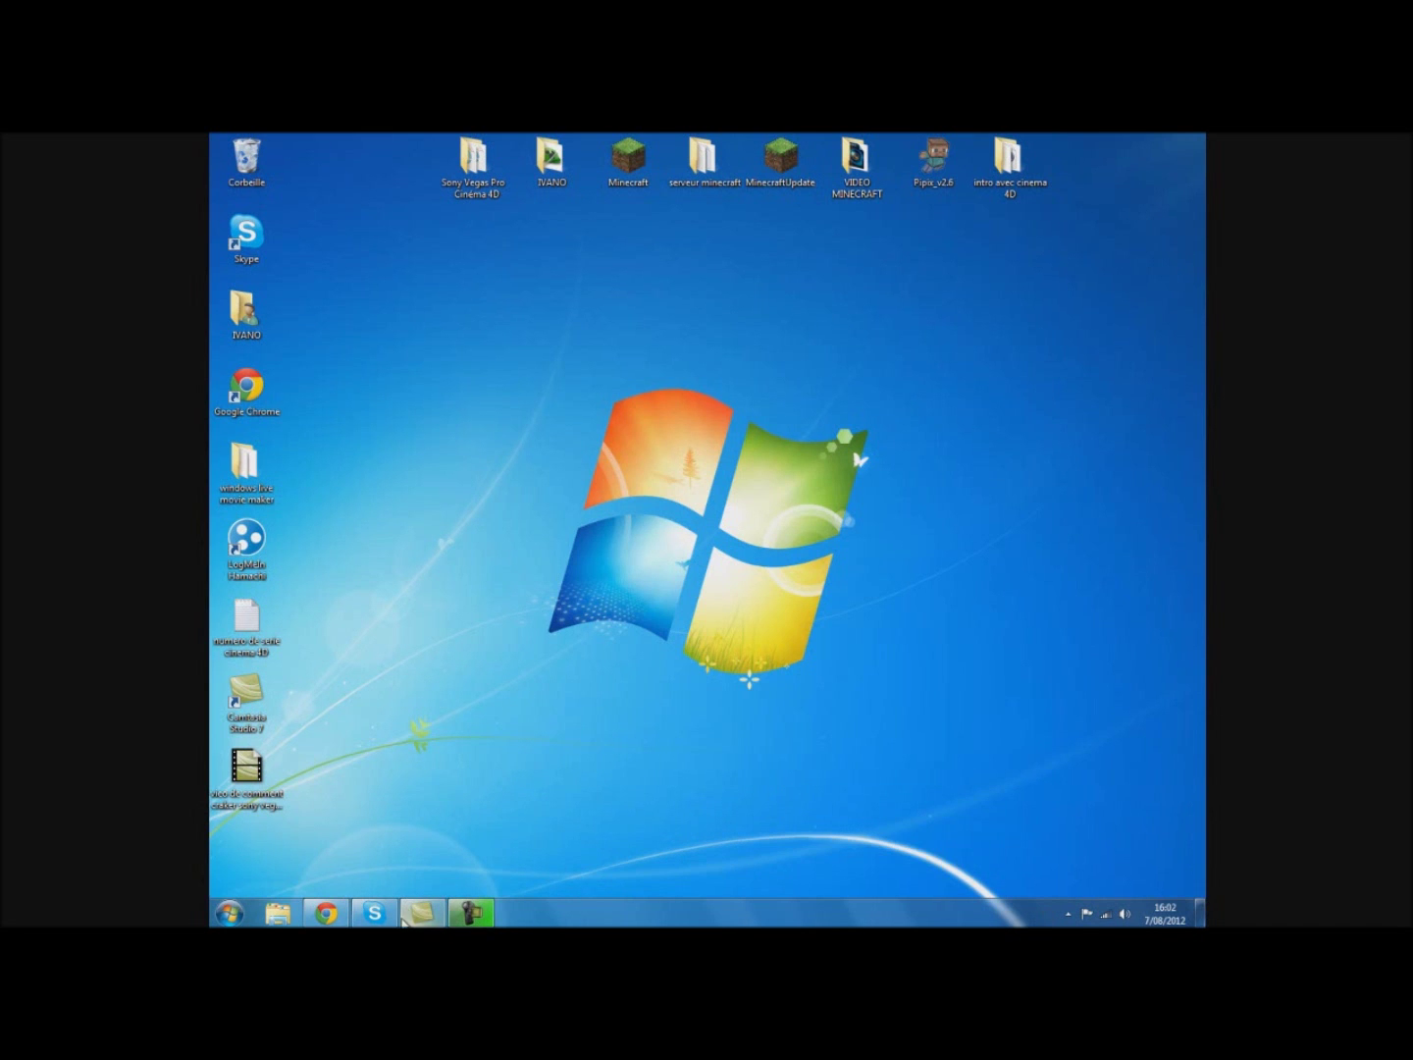
pyautogui.click(327, 915)
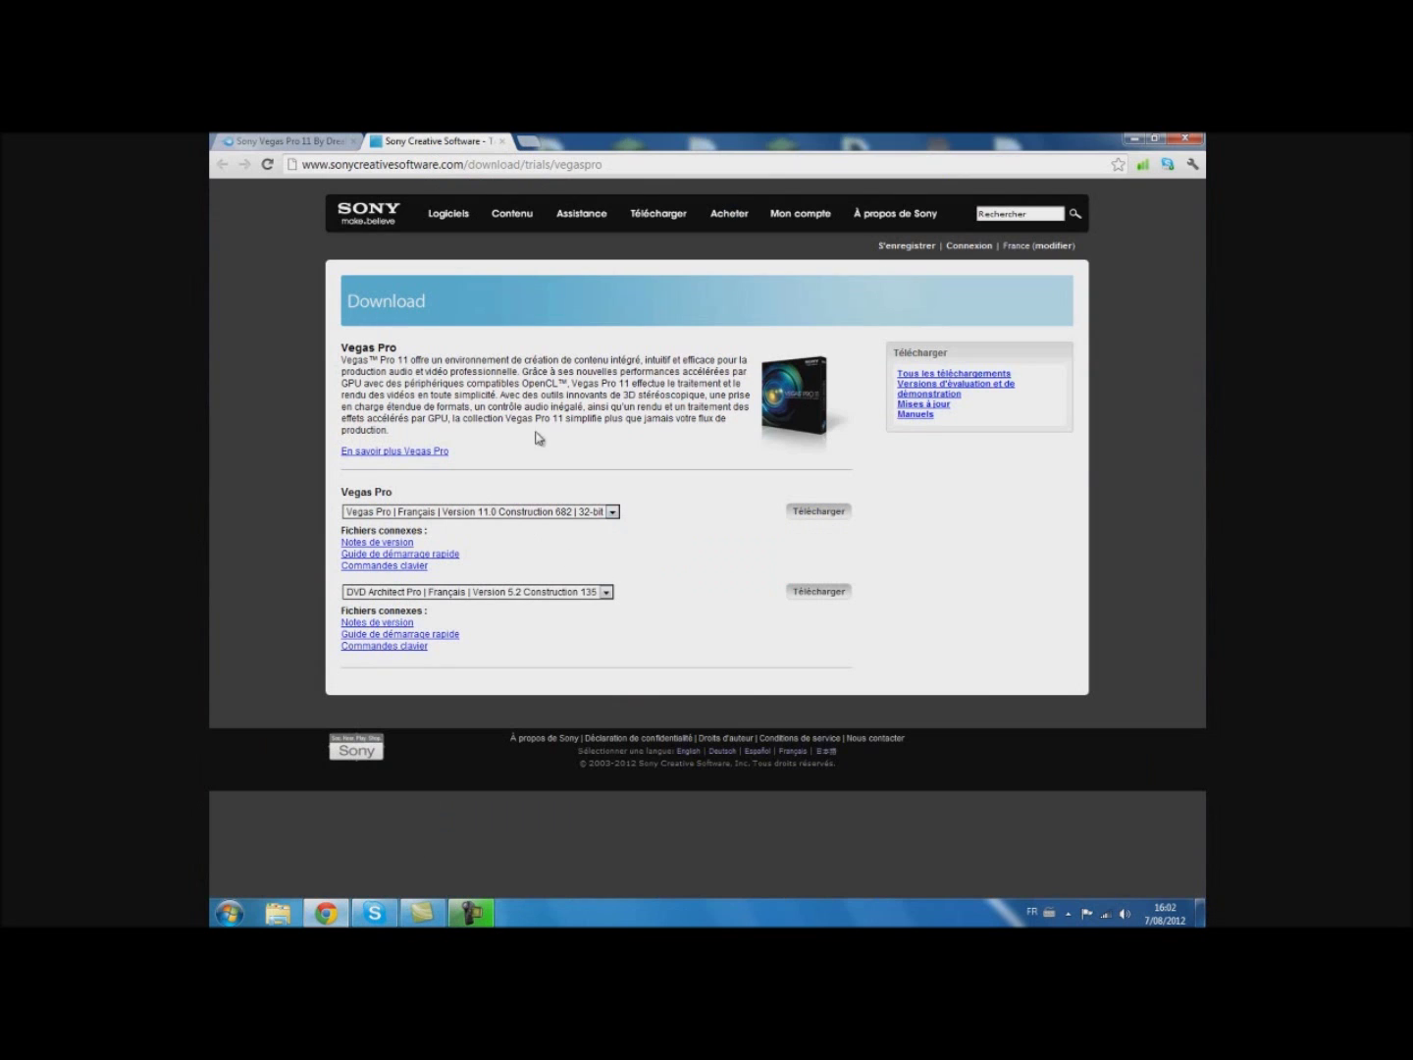
pyautogui.click(302, 141)
pyautogui.click(420, 141)
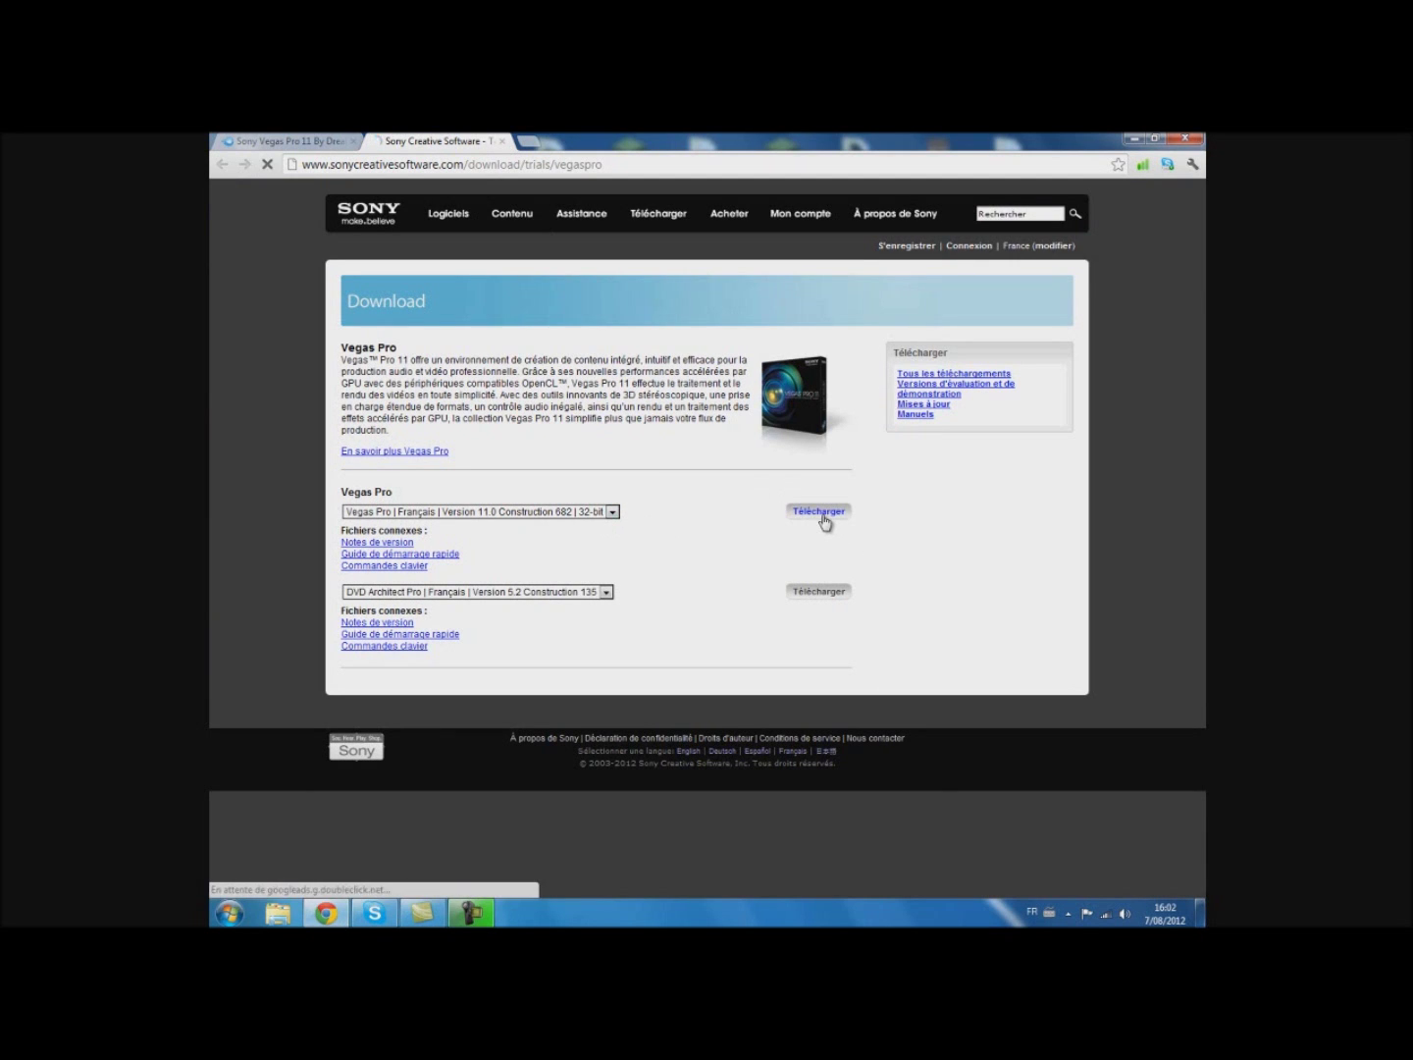
# Step: Download the Sony Vegas Pro 11 By Dreakz.rar archive from its MediaFire page
pyautogui.click(294, 141)
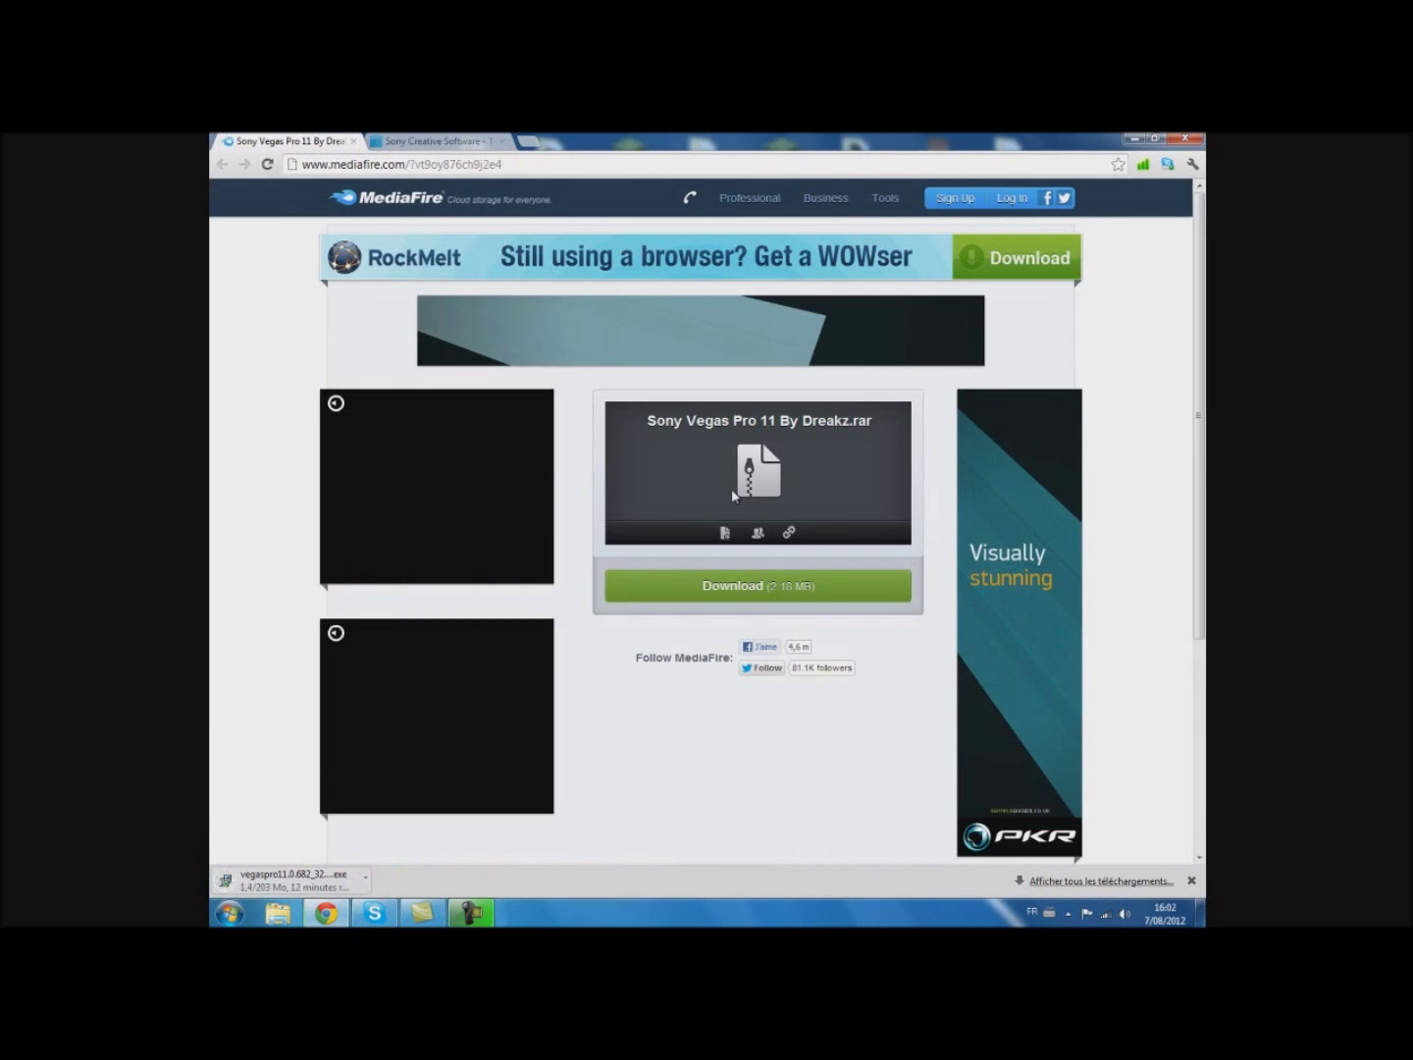
pyautogui.click(789, 587)
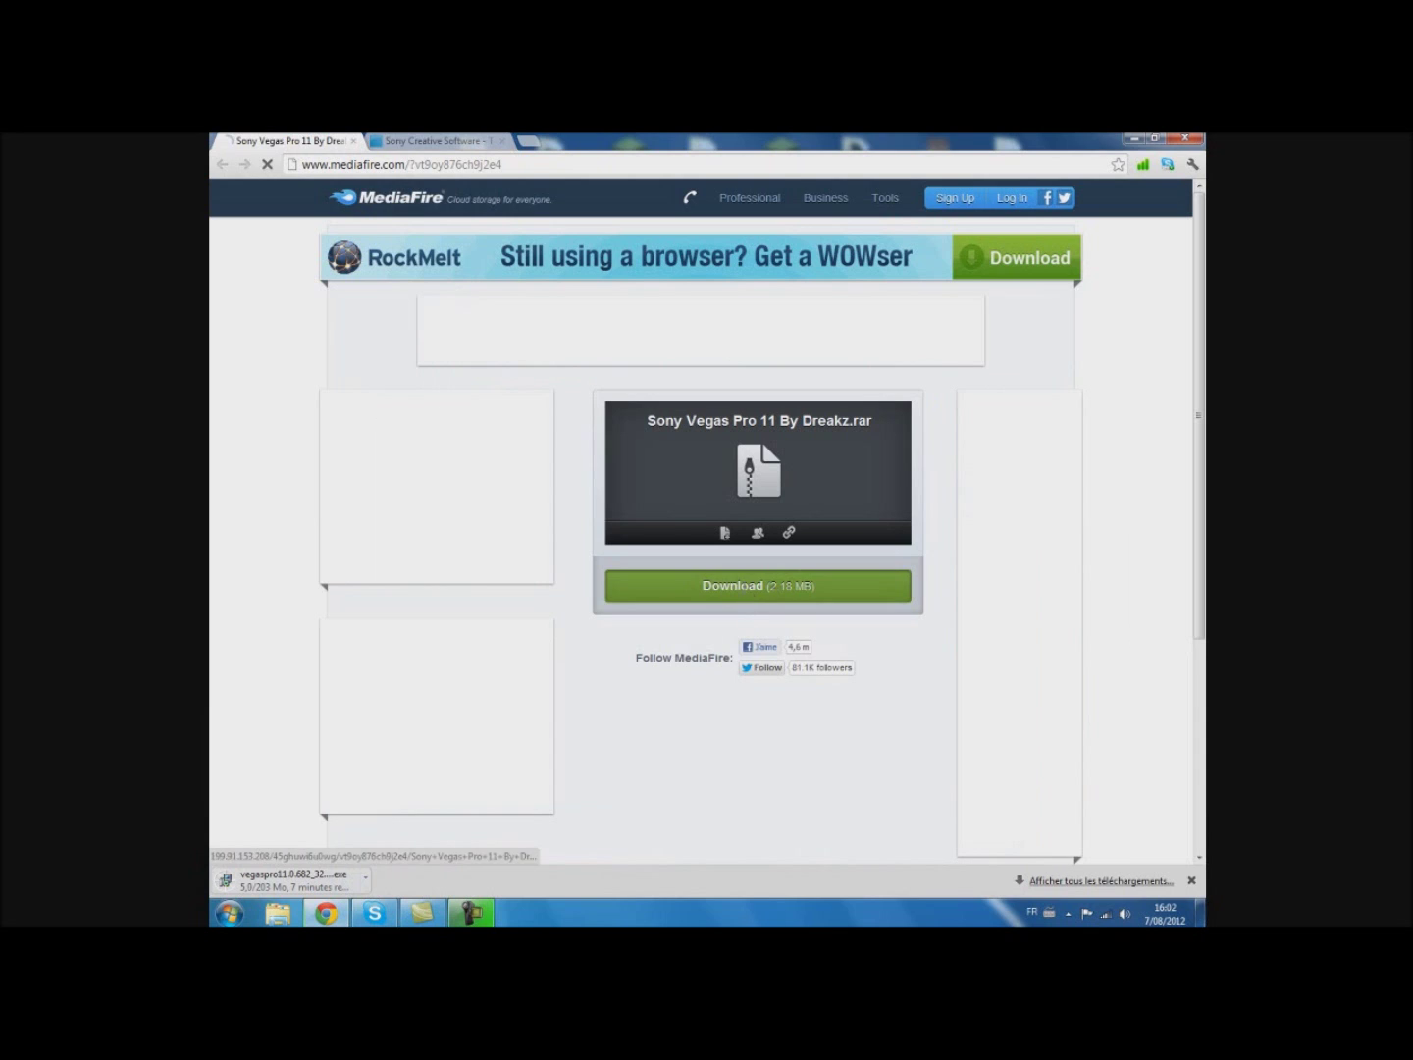
pyautogui.click(744, 586)
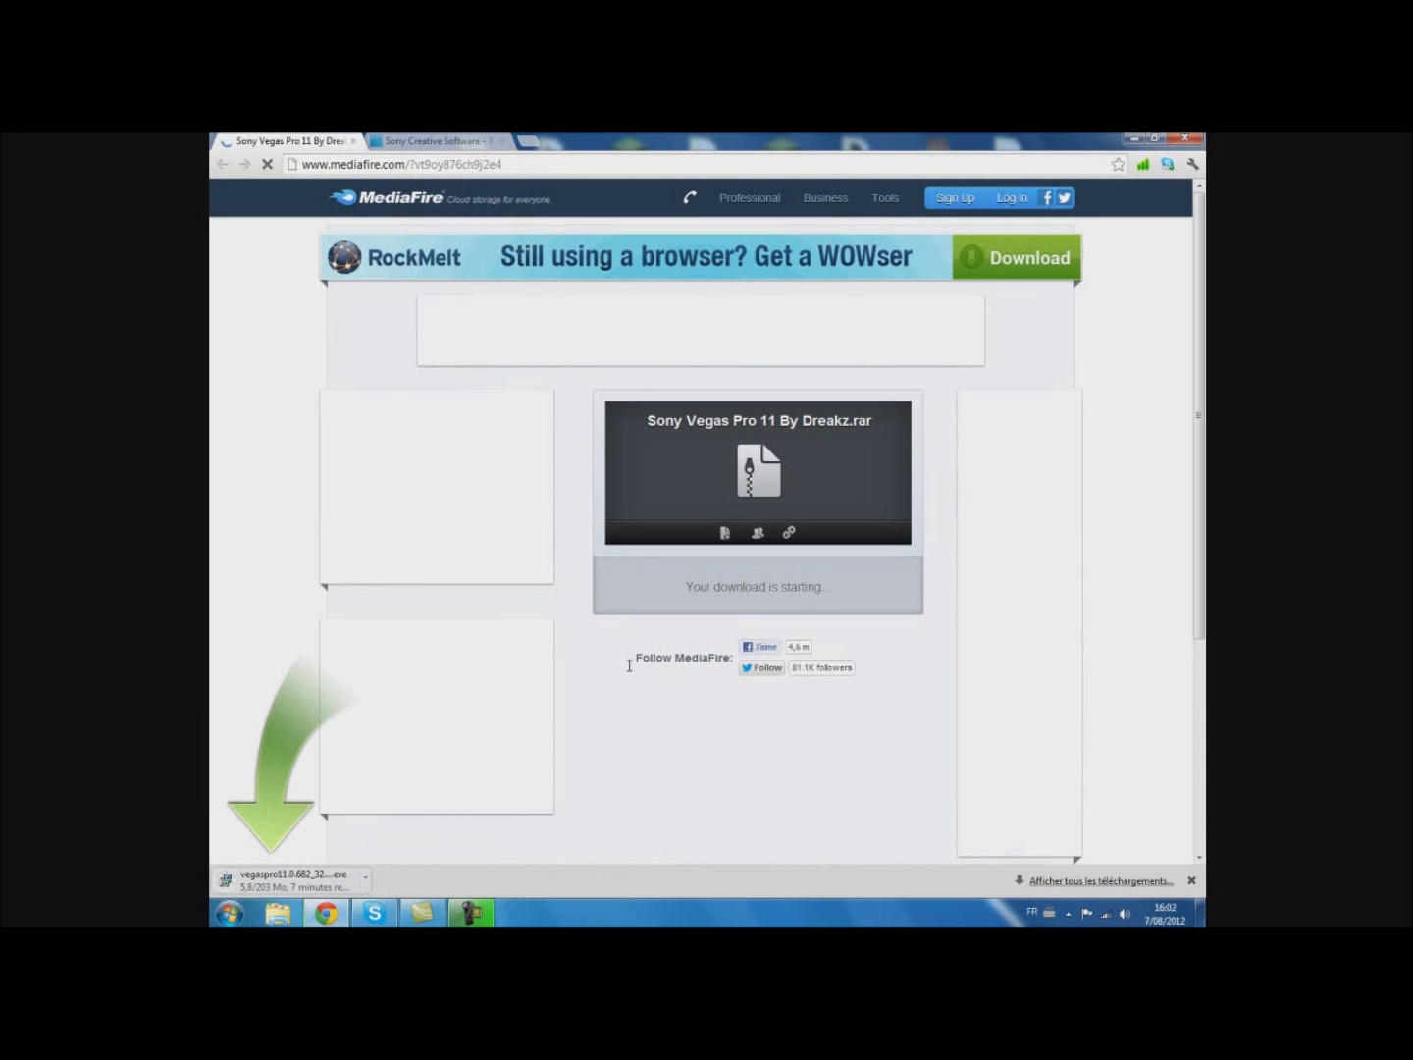
pyautogui.moveTo(476, 922)
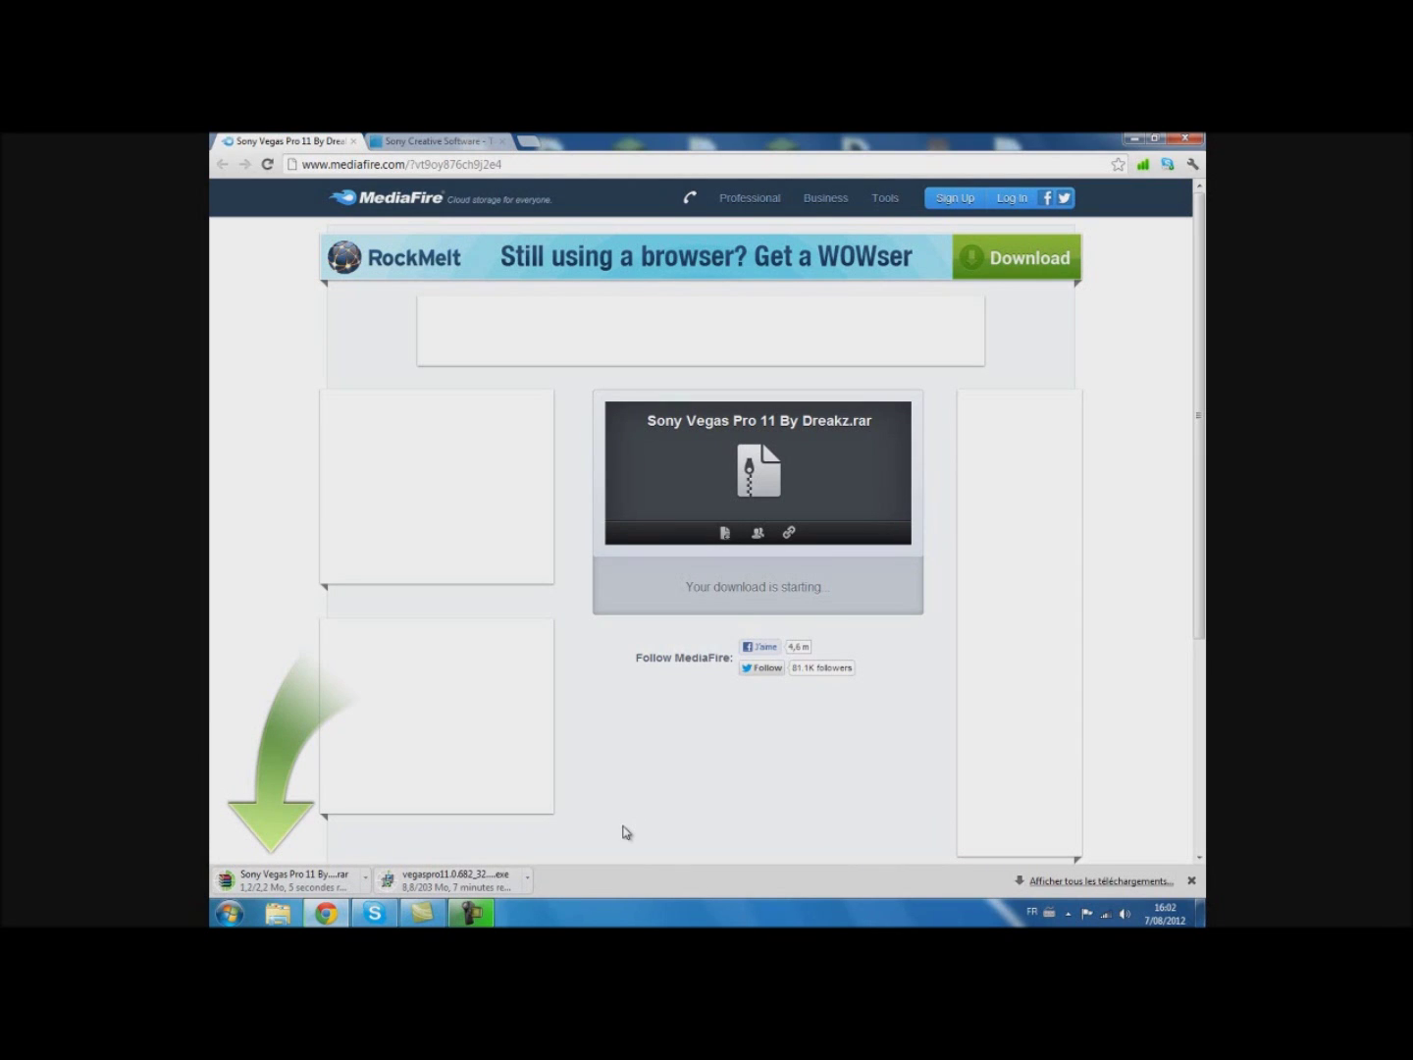
pyautogui.click(472, 914)
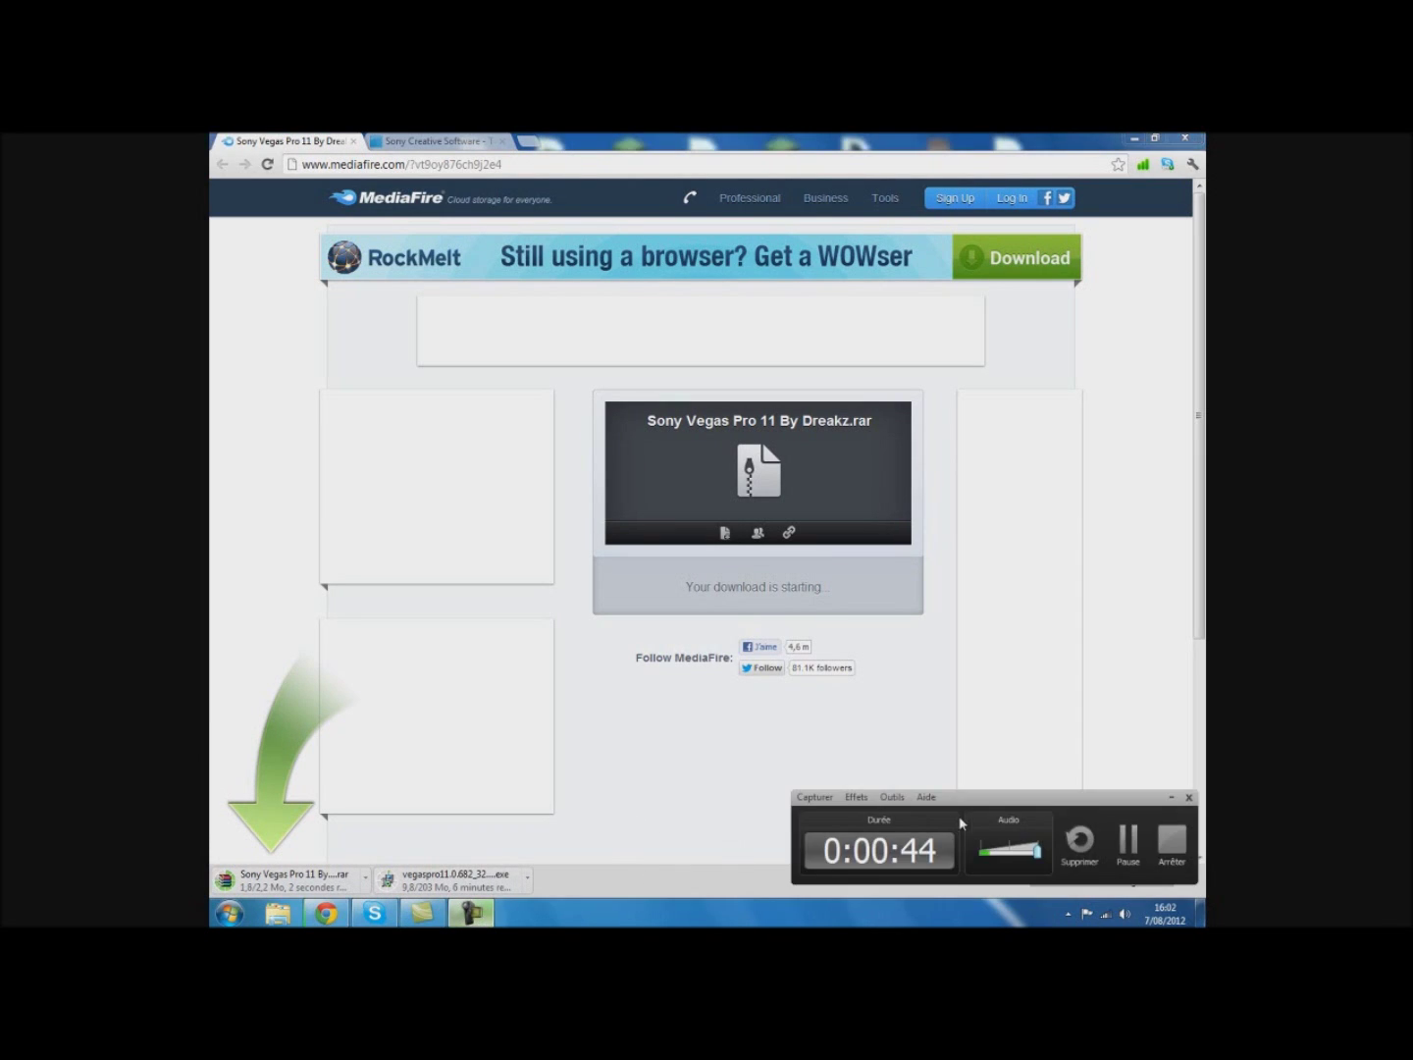
pyautogui.click(1132, 844)
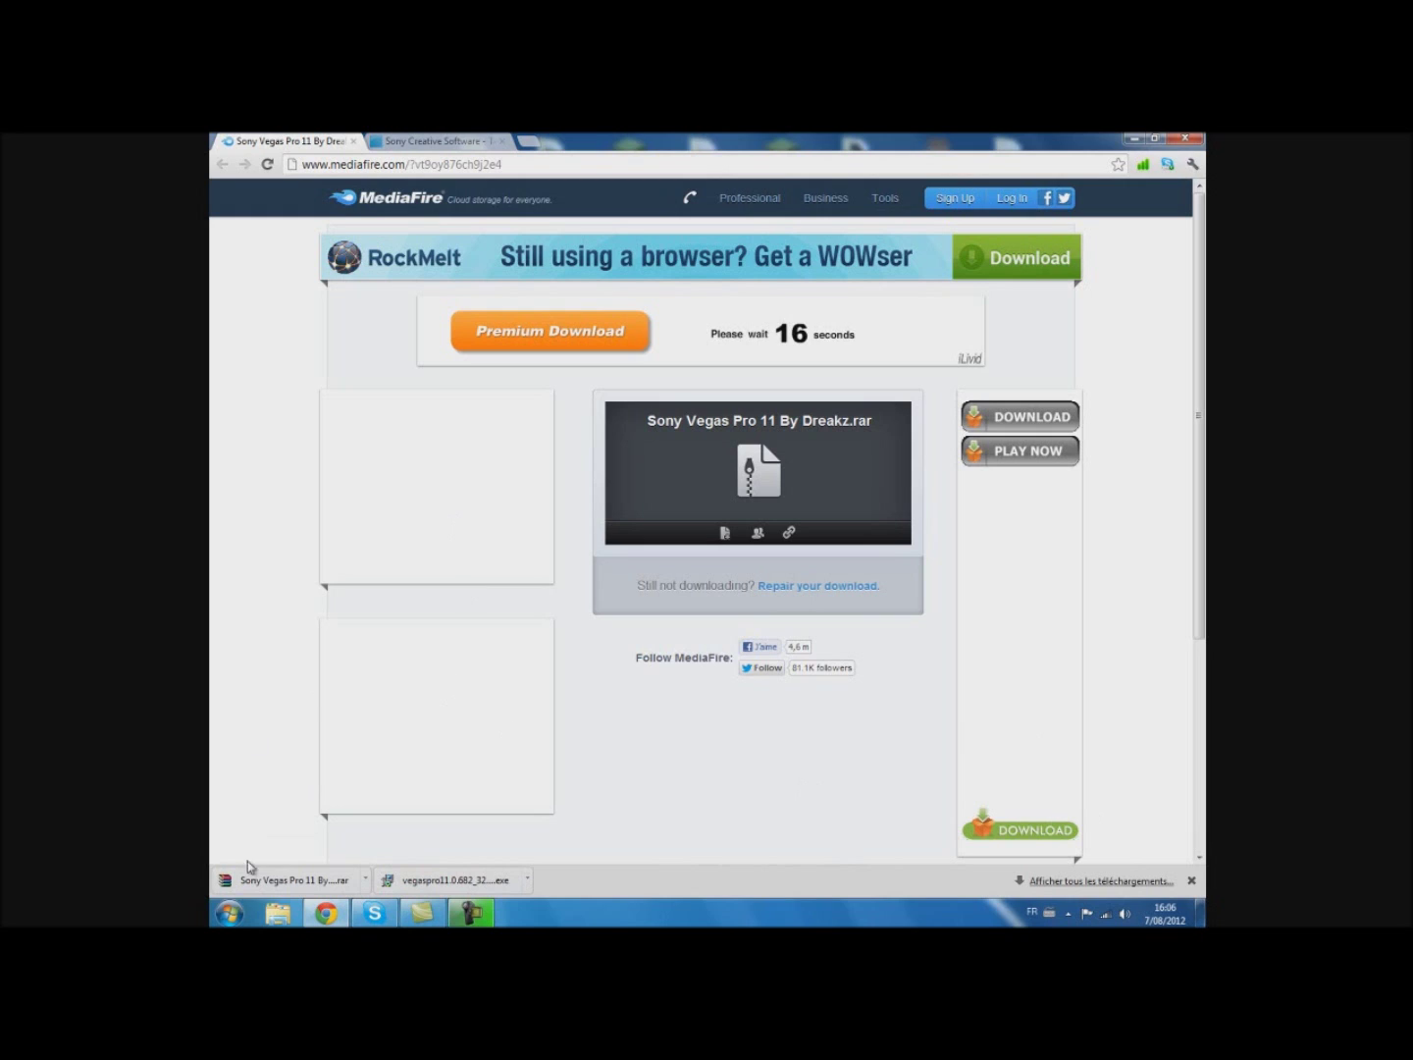
# Step: Launch the downloaded Vegas Pro 11 installer, open the downloaded RAR archive, and minimize the browser
pyautogui.click(435, 887)
pyautogui.click(299, 887)
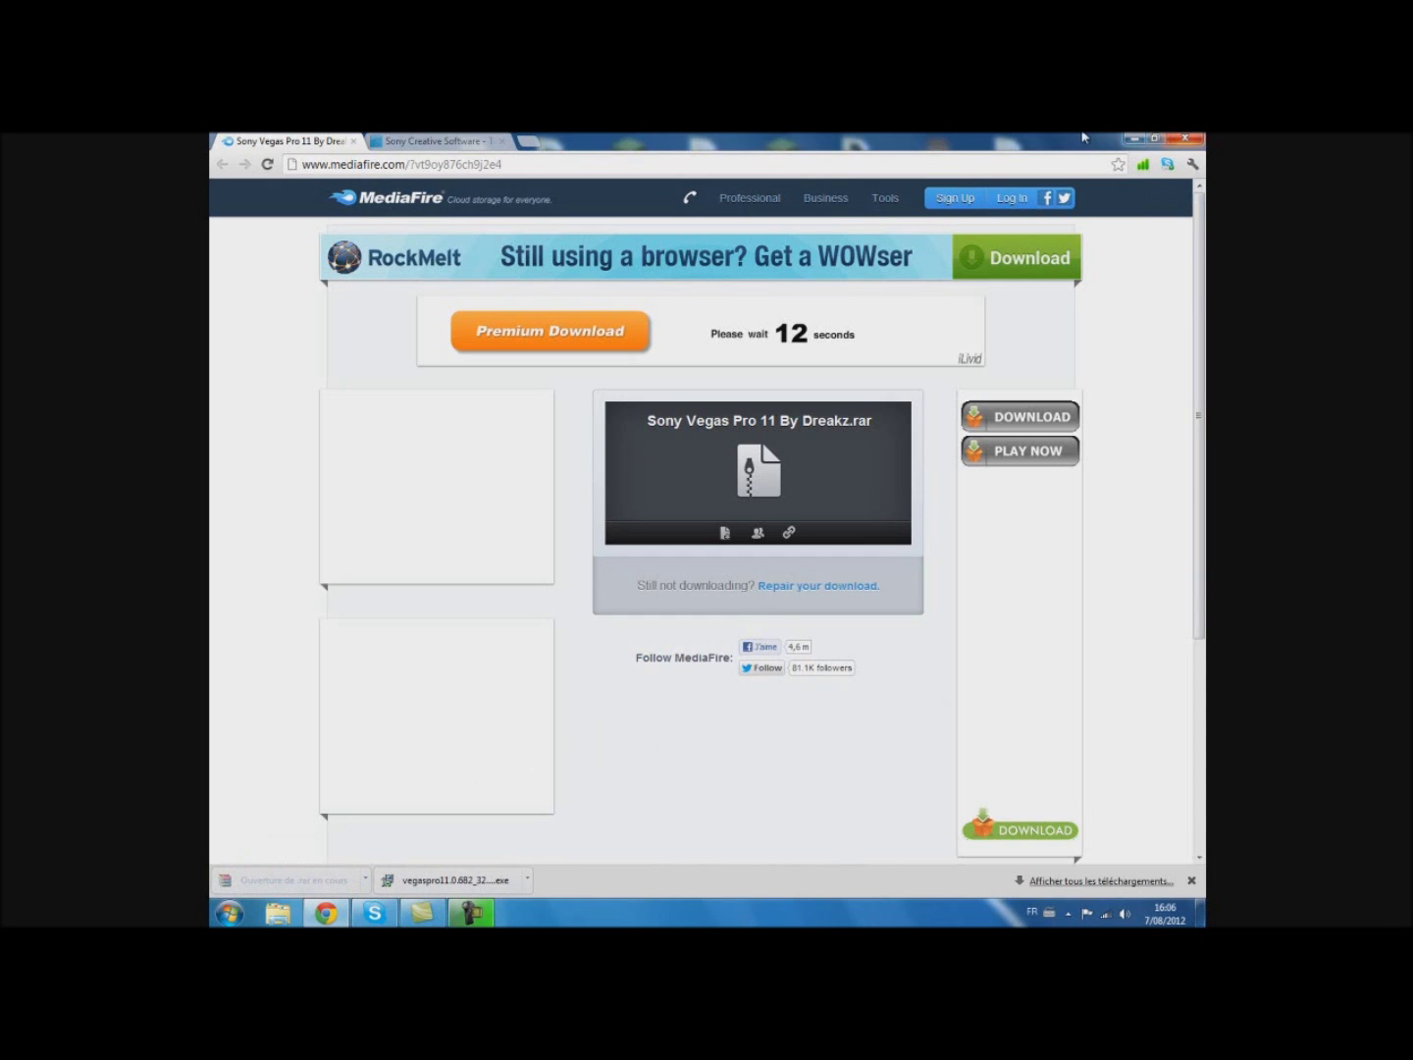
pyautogui.click(1135, 140)
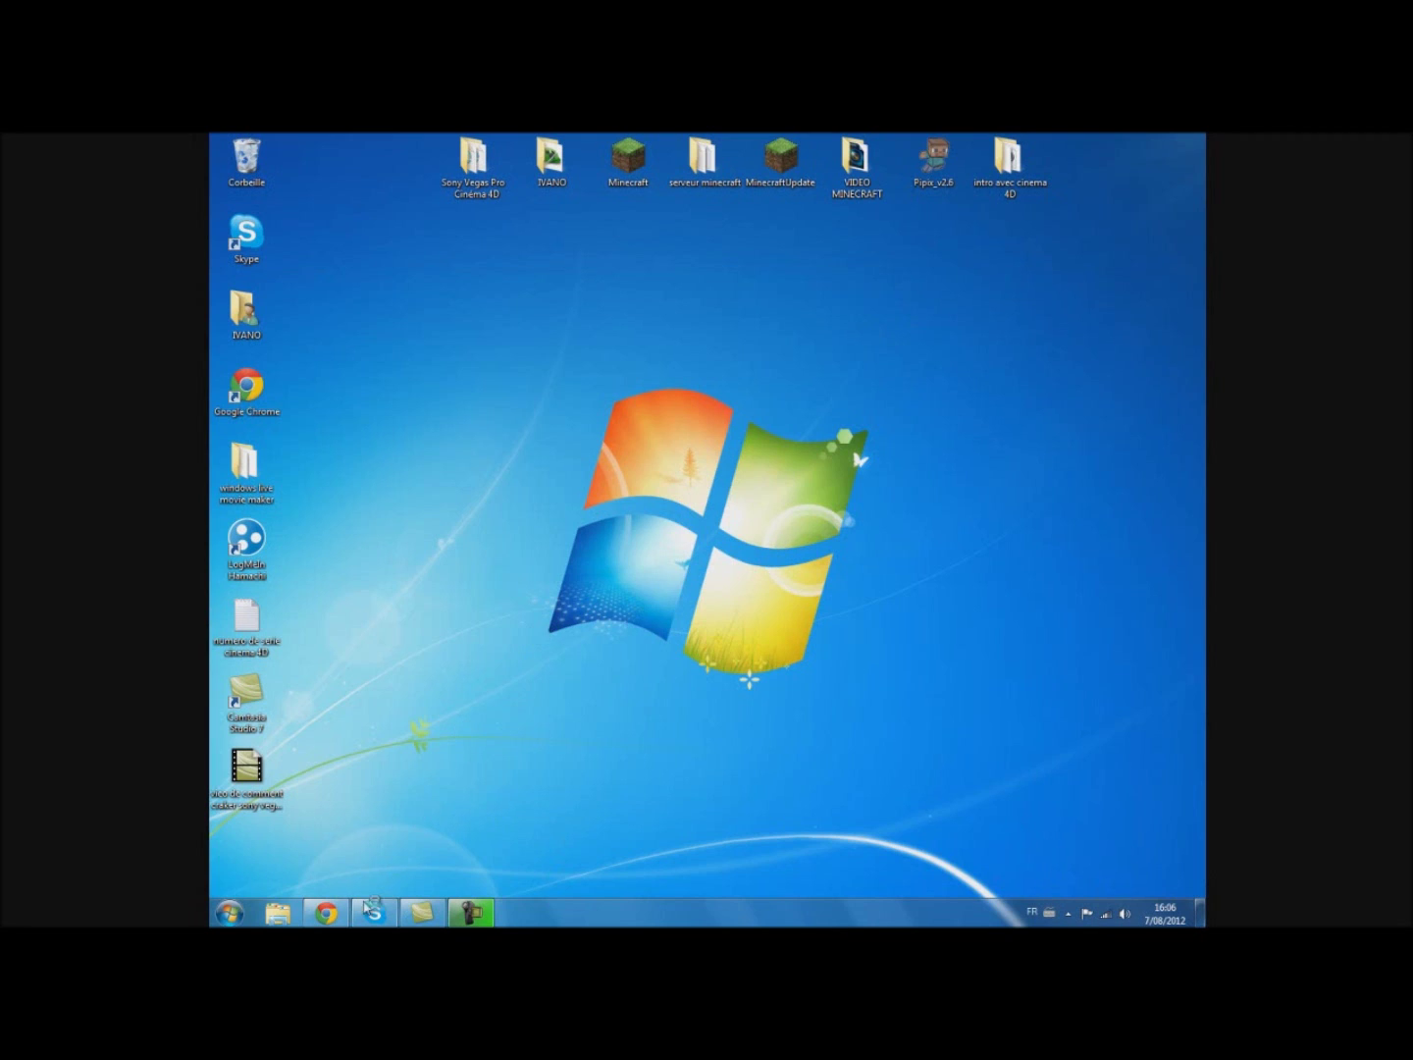
pyautogui.click(329, 914)
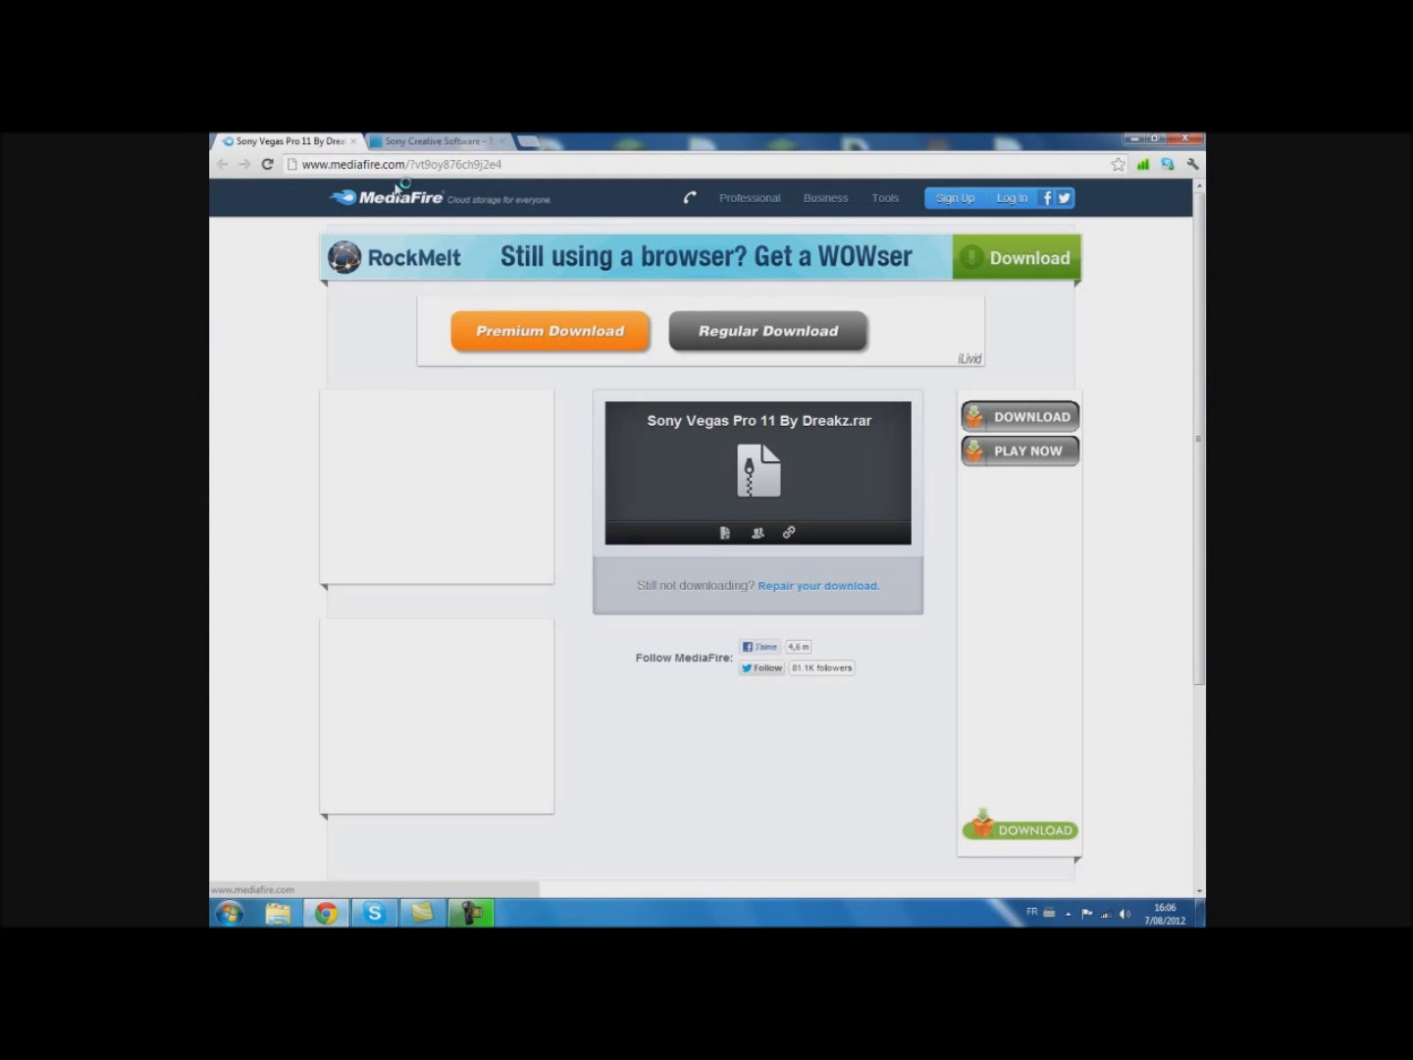
pyautogui.click(1135, 138)
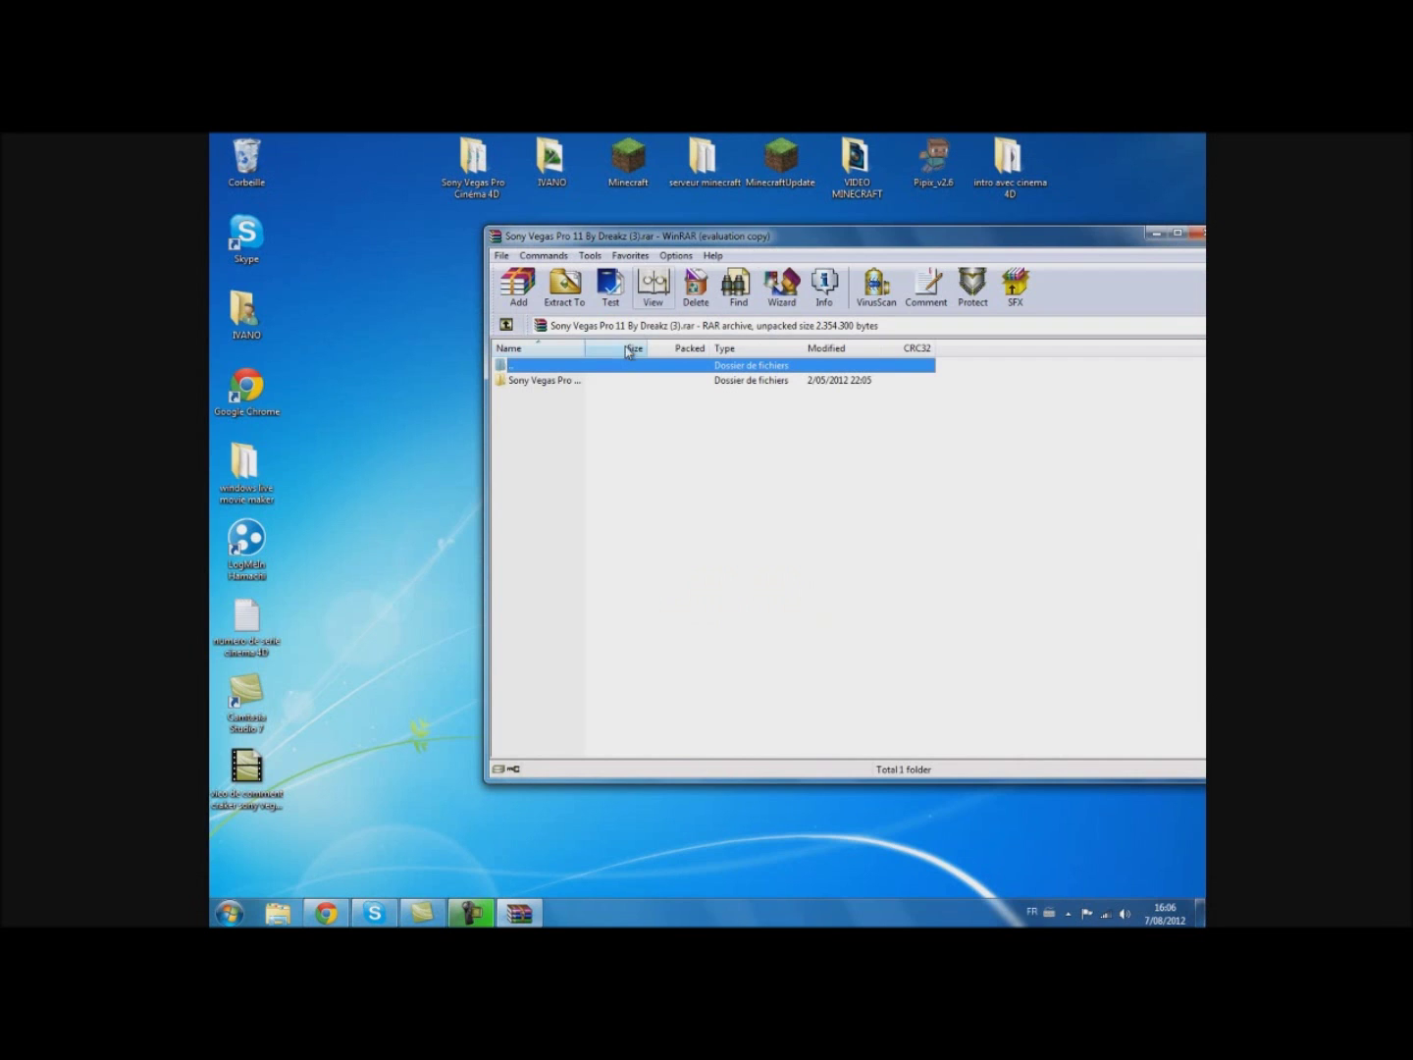
# Step: Extract the Keygen By Dreakz and Sony Vegas Pro Patch By Dreakz applications from the archive's folder to the desktop and close WinRAR
pyautogui.doubleClick(556, 383)
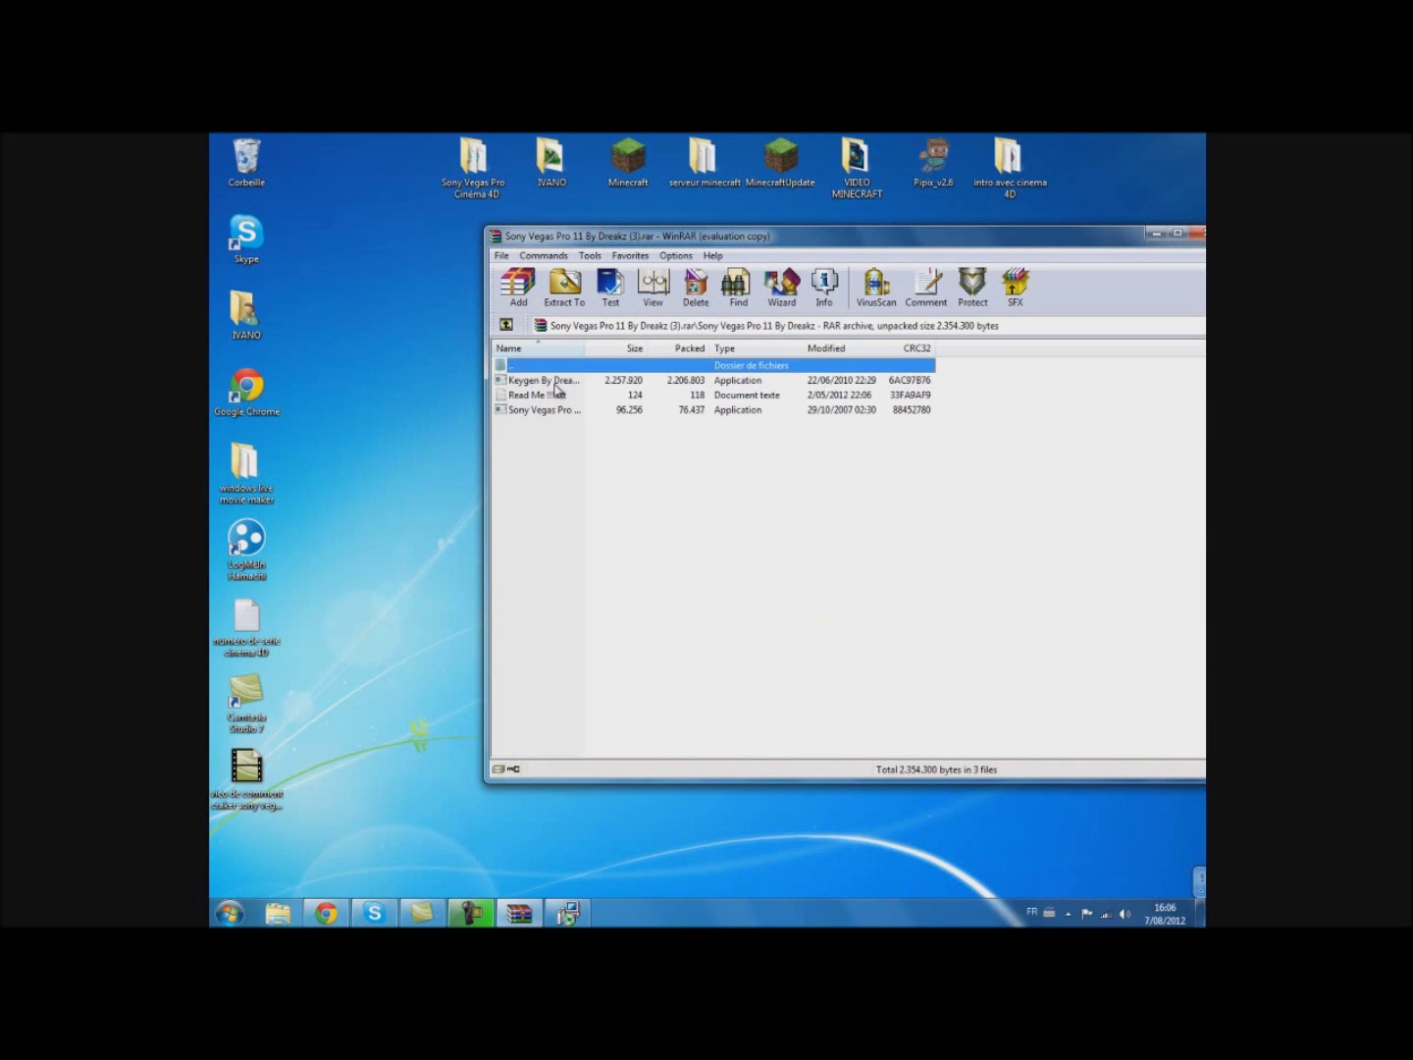
pyautogui.click(556, 411)
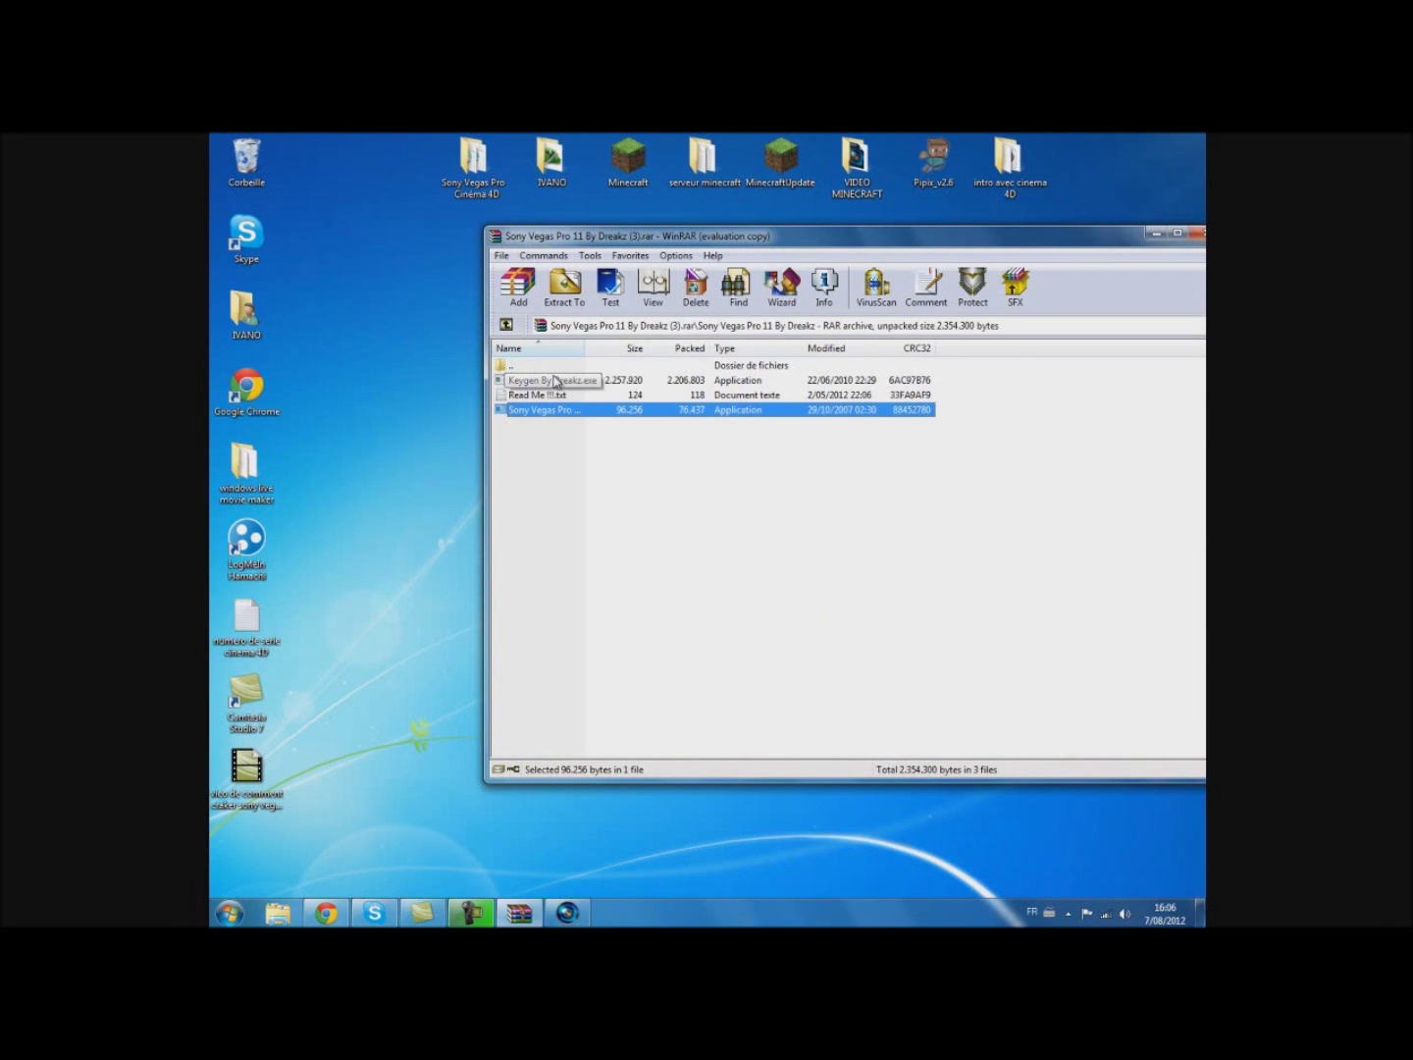
pyautogui.keyDown('ctrl'); pyautogui.click(555, 381); pyautogui.keyUp('ctrl')
pyautogui.moveTo(555, 386); pyautogui.dragTo(428, 395)
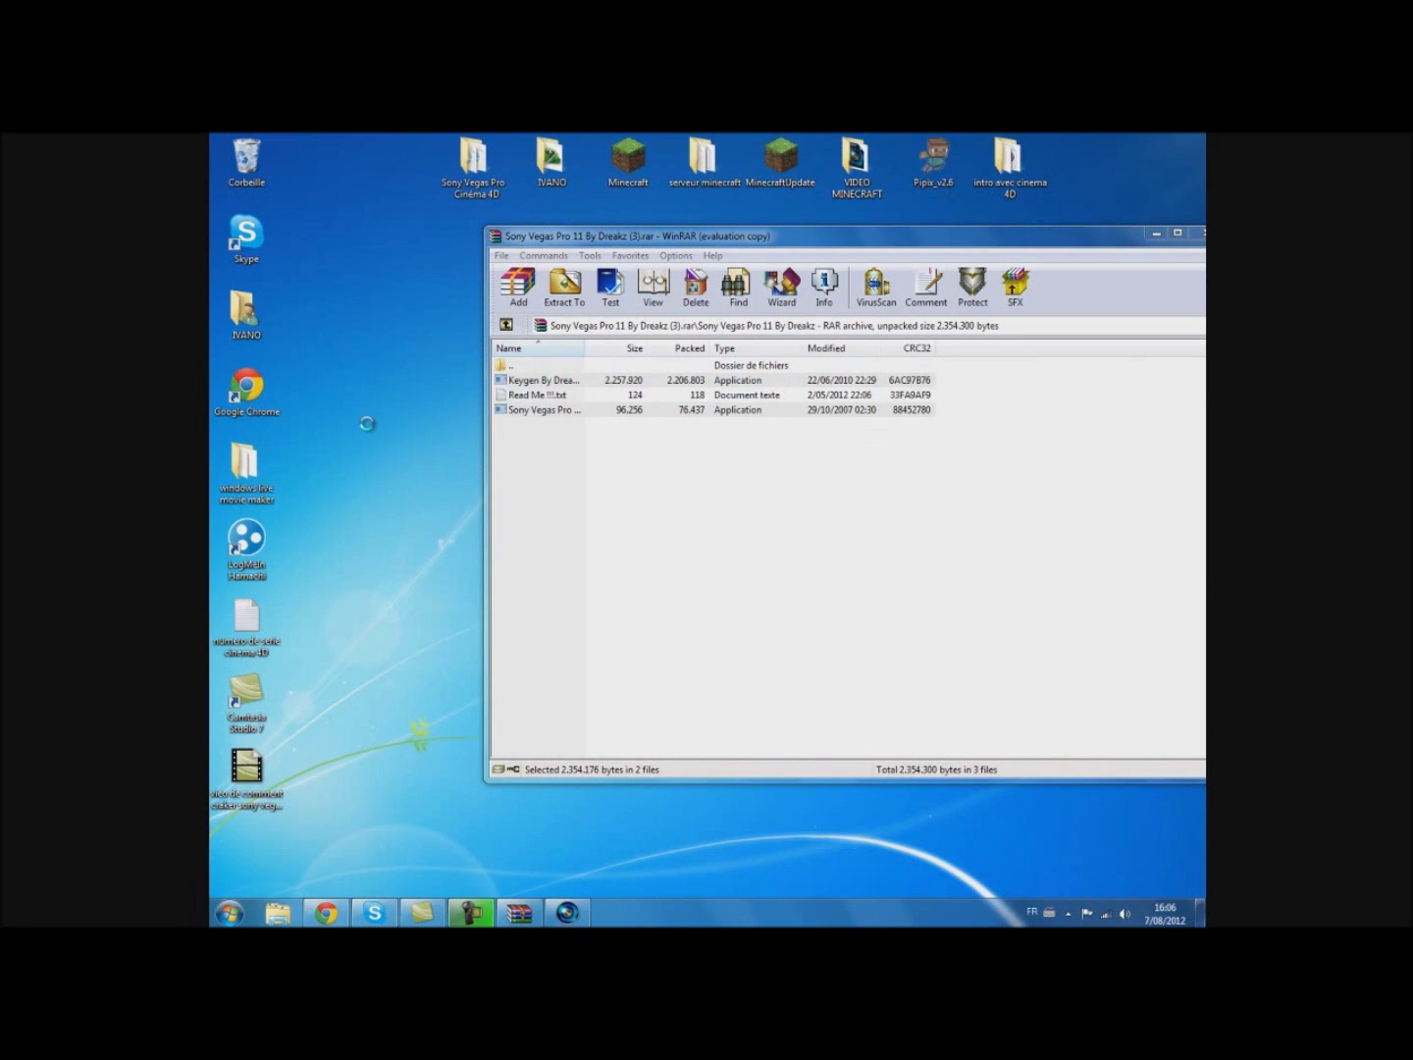
pyautogui.click(1202, 234)
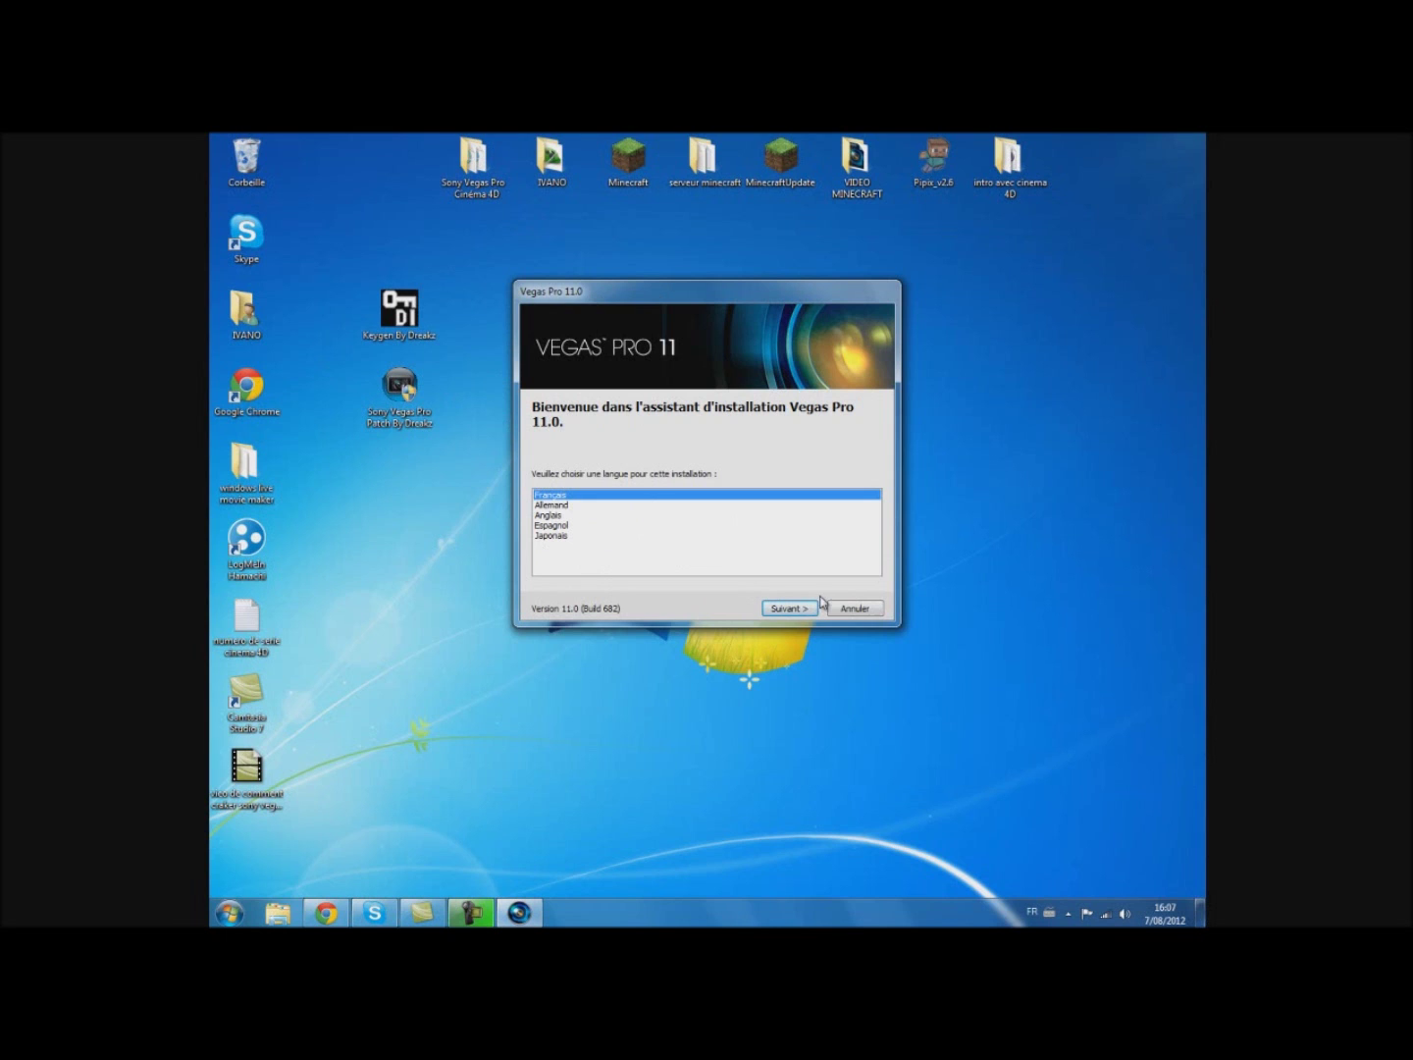
# Step: Install Vegas Pro 11.0 in French, accepting the licence agreement and keeping the default folder C:\Program Files\Sony\Vegas Pro 11.0\
pyautogui.click(790, 608)
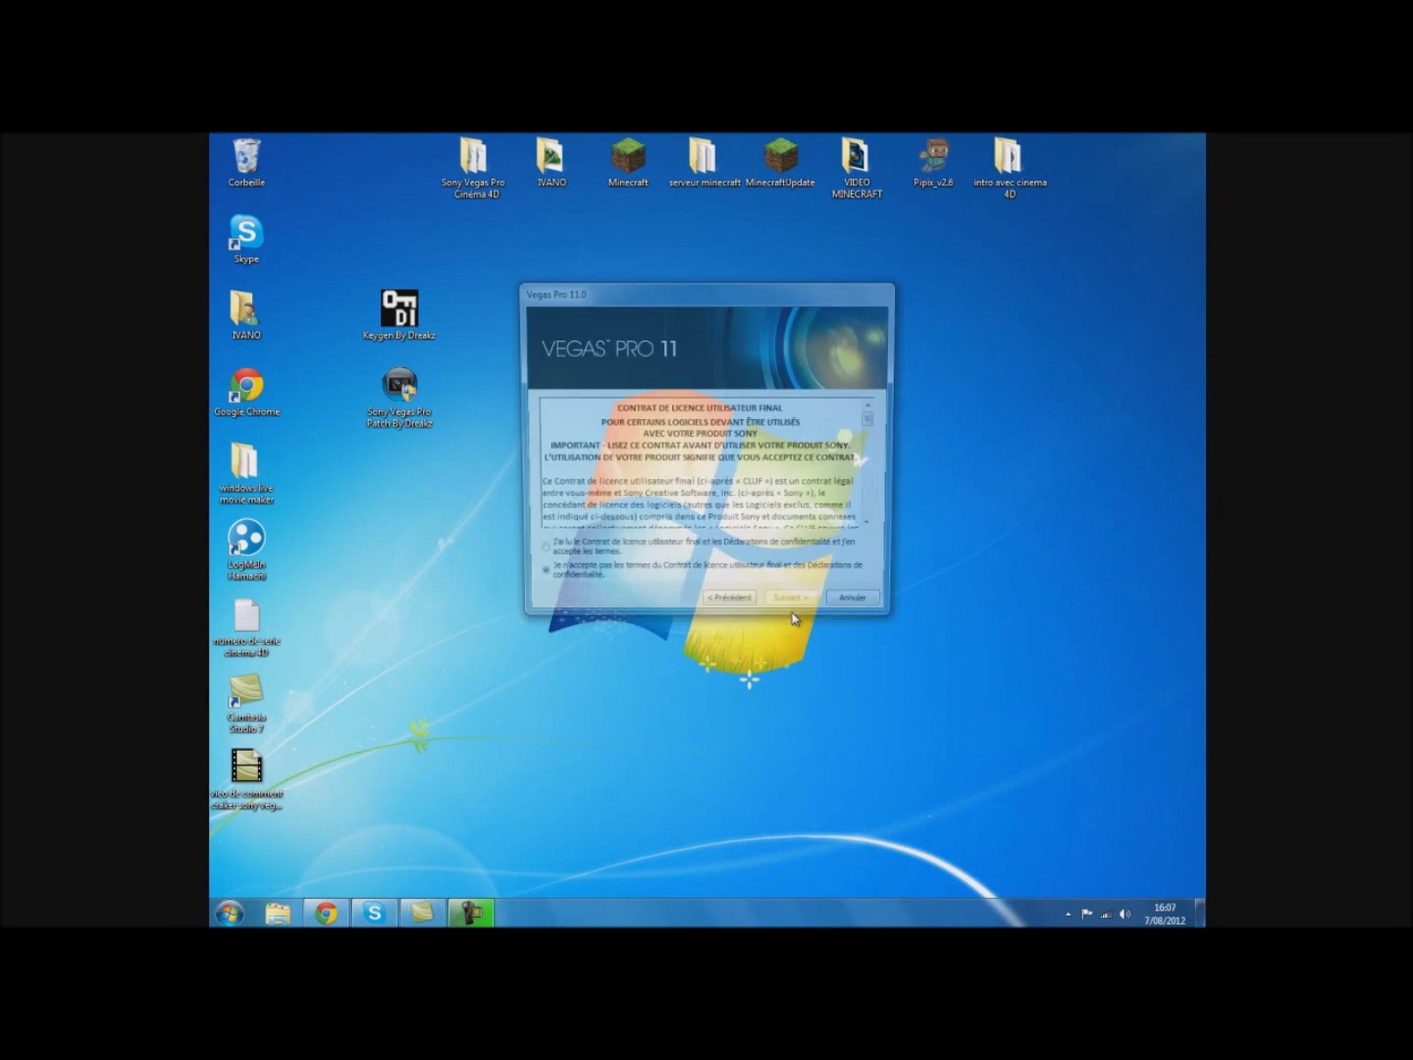
pyautogui.click(610, 558)
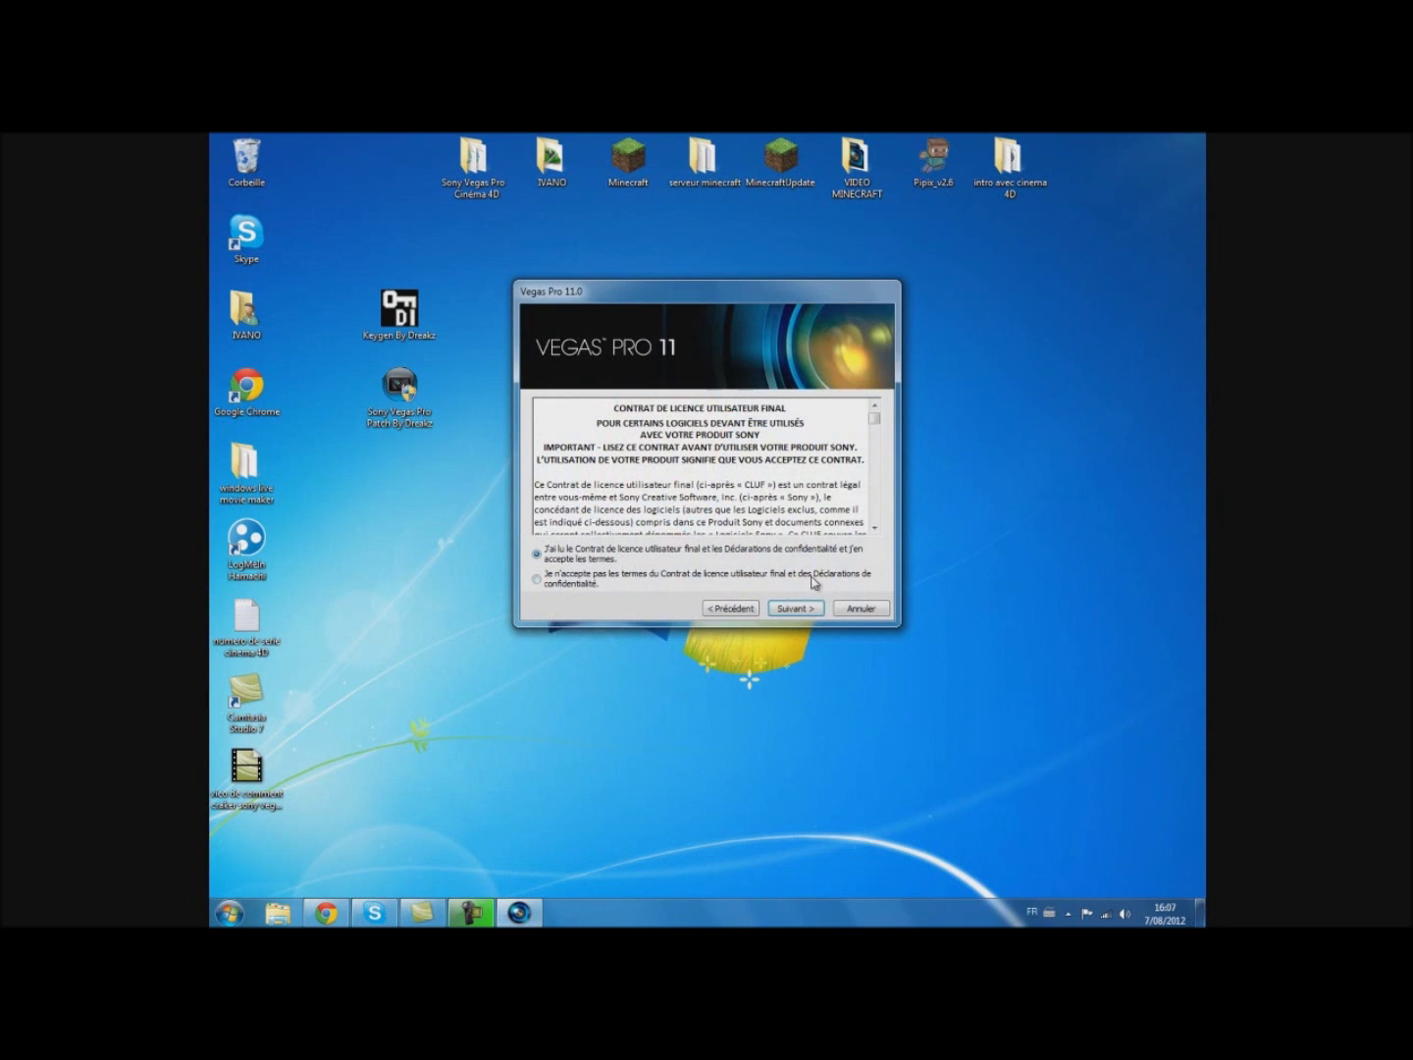
pyautogui.click(815, 607)
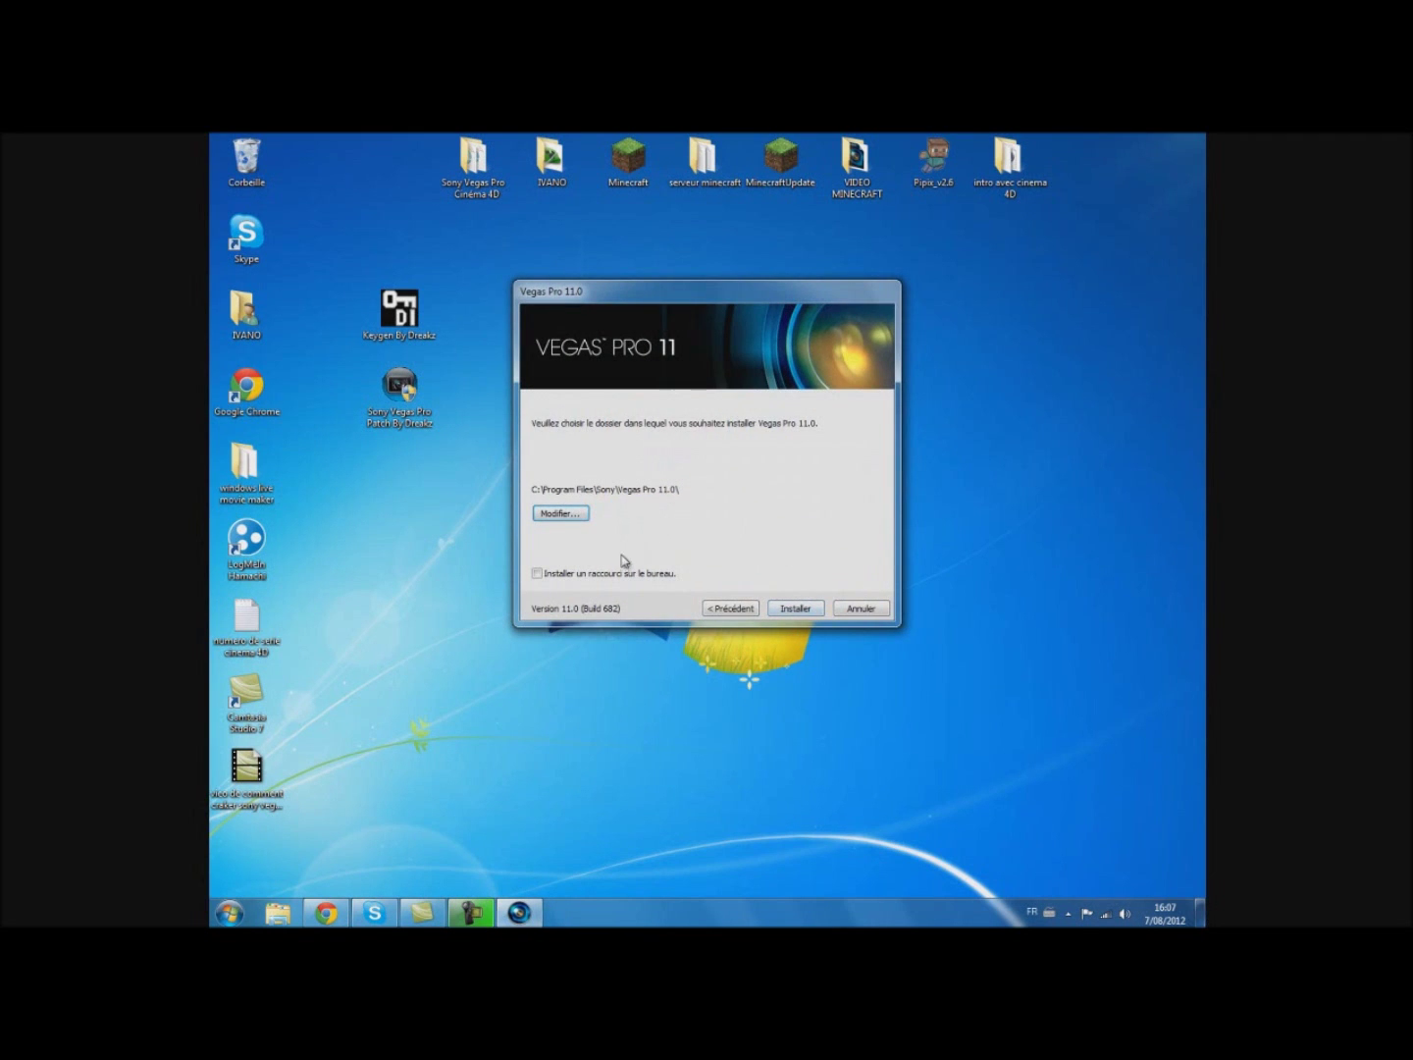
pyautogui.click(807, 608)
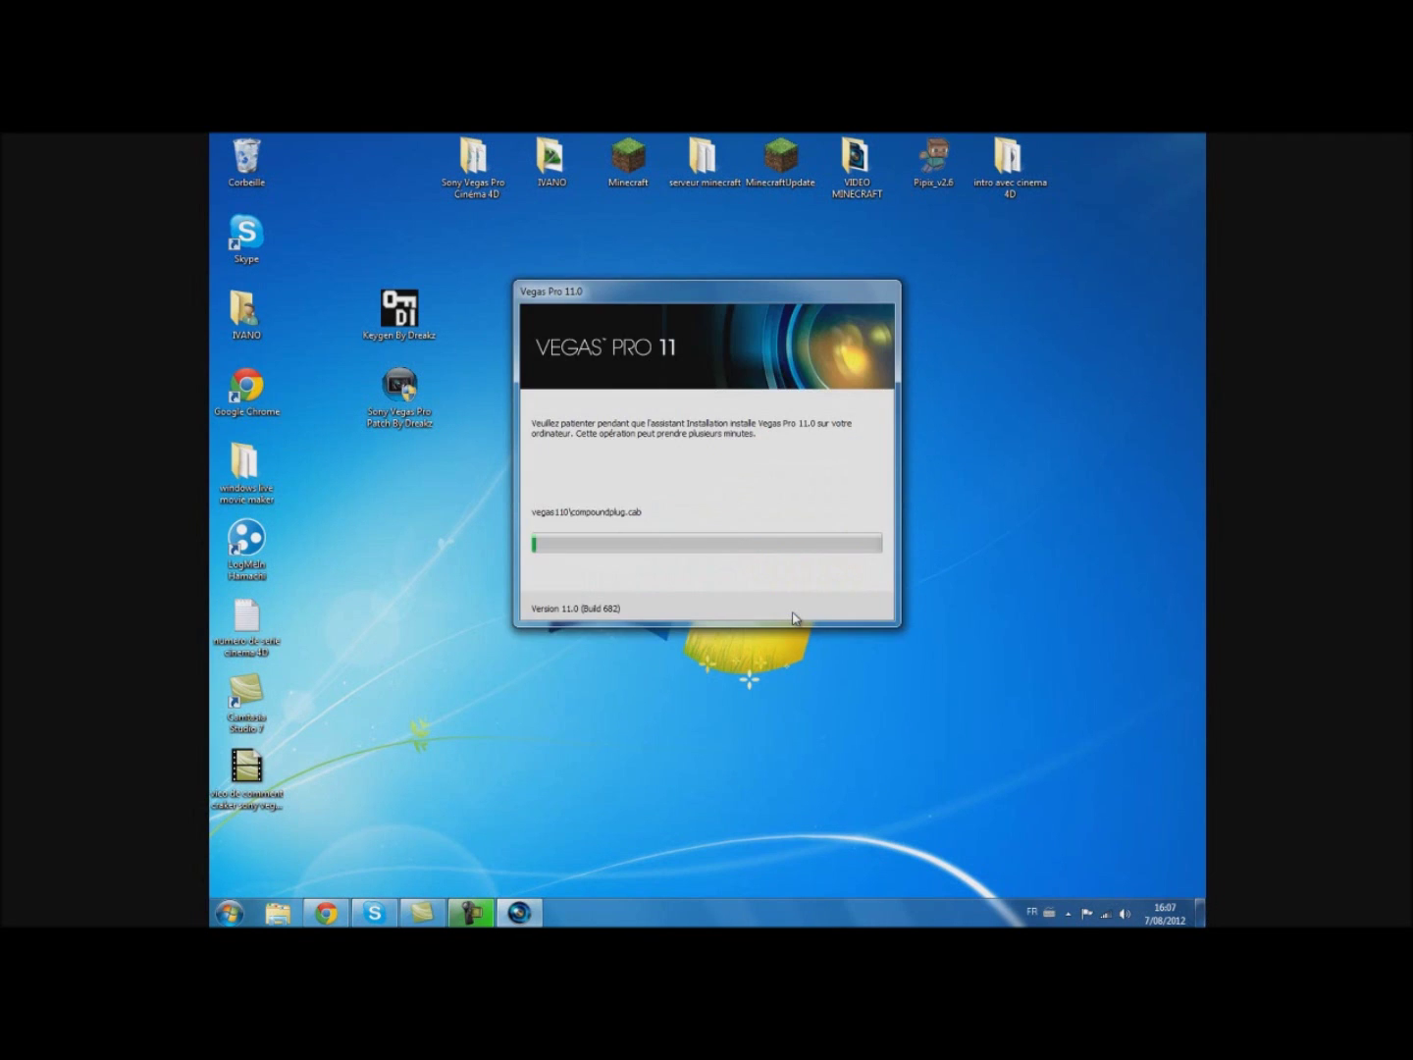
pyautogui.moveTo(807, 300); pyautogui.dragTo(1201, 286)
pyautogui.moveTo(986, 282); pyautogui.dragTo(1201, 287)
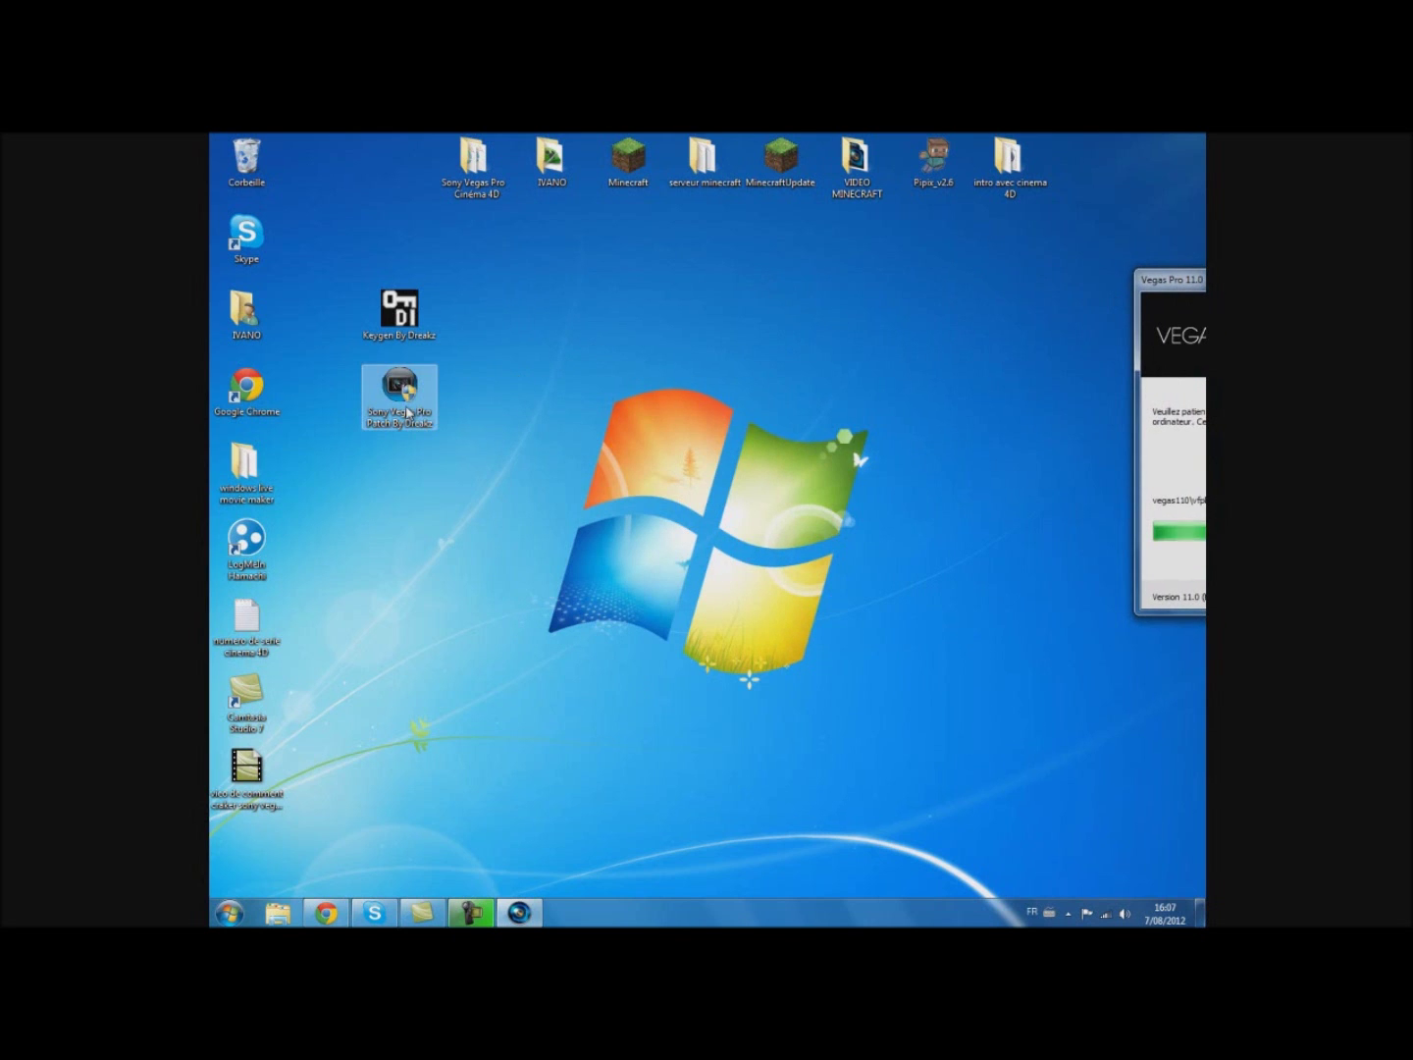
pyautogui.moveTo(394, 386); pyautogui.dragTo(725, 383)
pyautogui.click(640, 393)
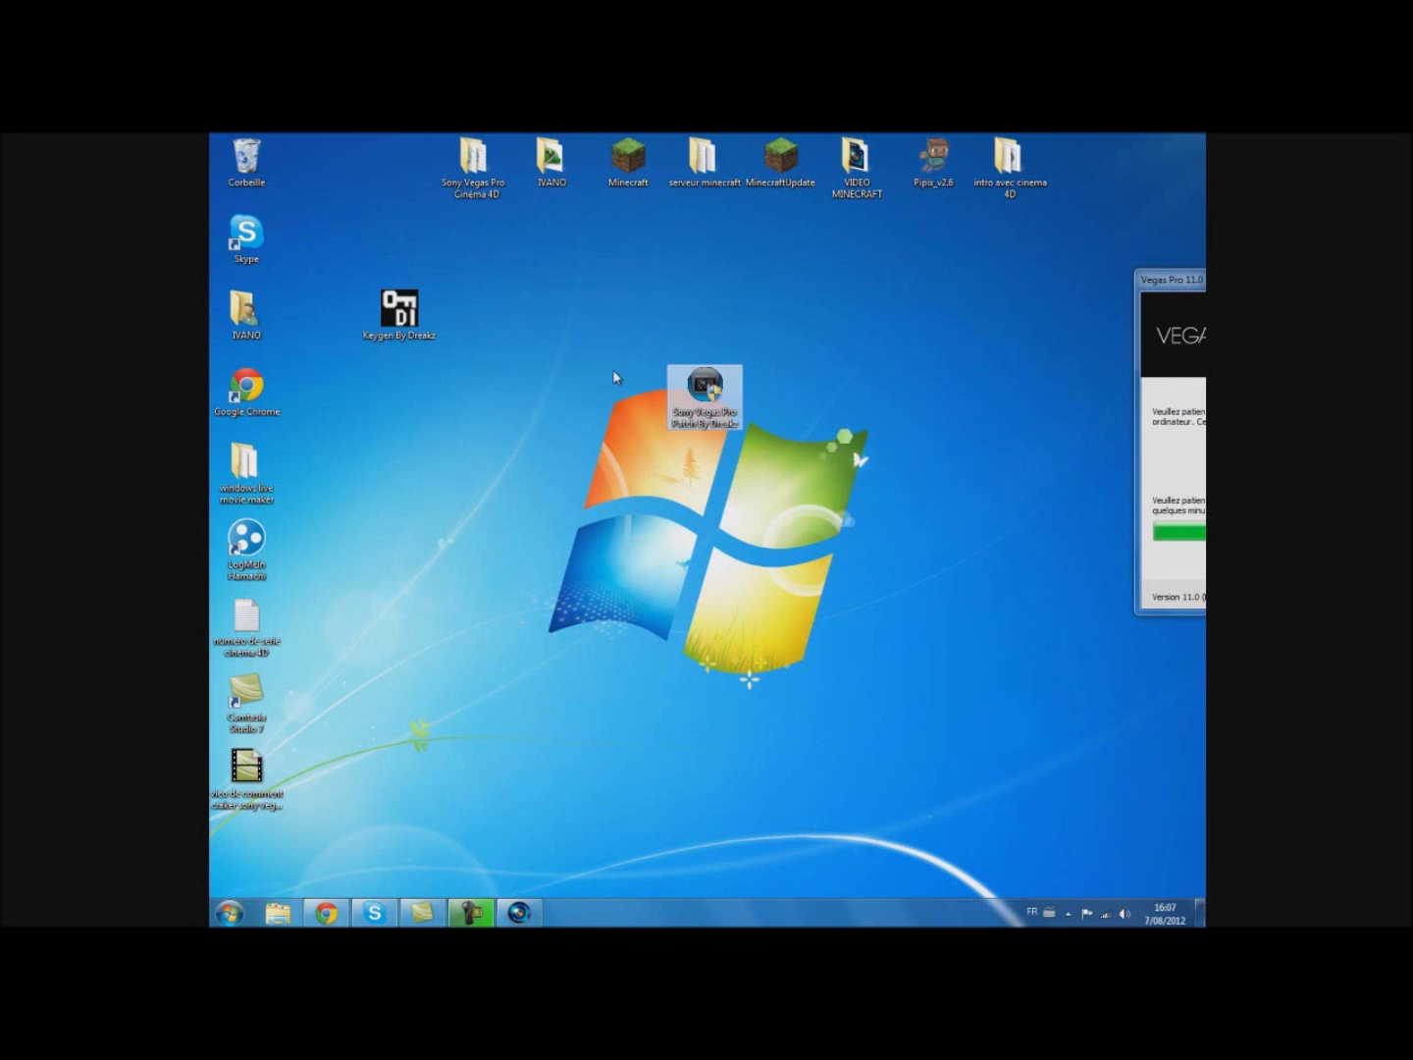
pyautogui.moveTo(702, 392); pyautogui.dragTo(397, 391)
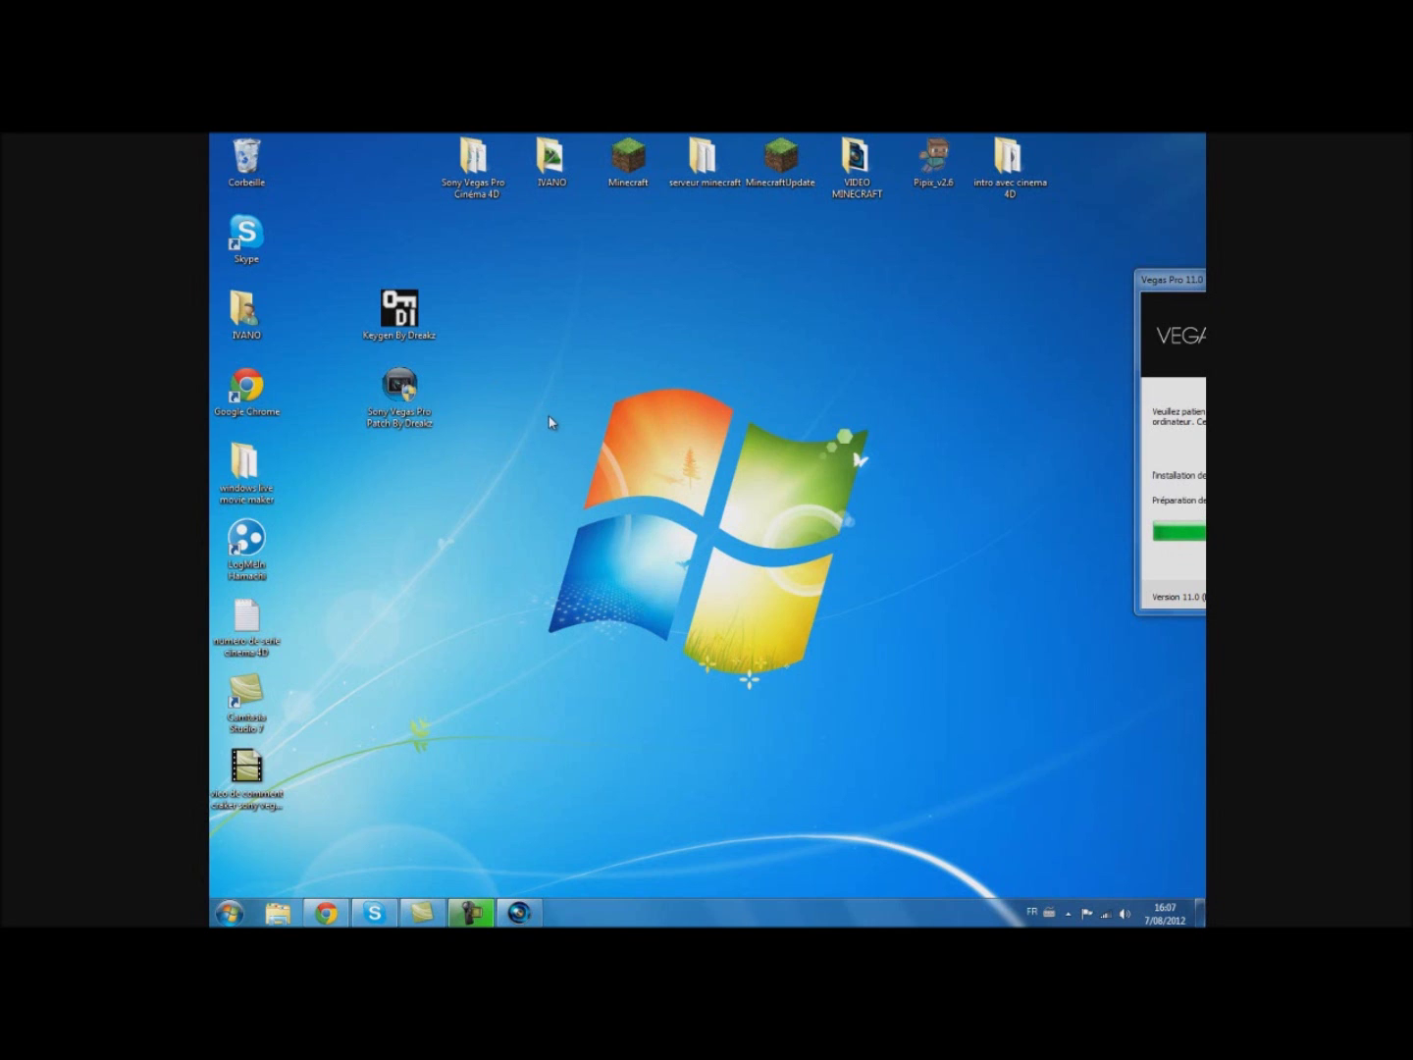
pyautogui.moveTo(1145, 285)
pyautogui.mouseDown()
pyautogui.moveTo(981, 311)
pyautogui.moveTo(836, 310)
pyautogui.moveTo(1141, 306)
pyautogui.mouseUp()
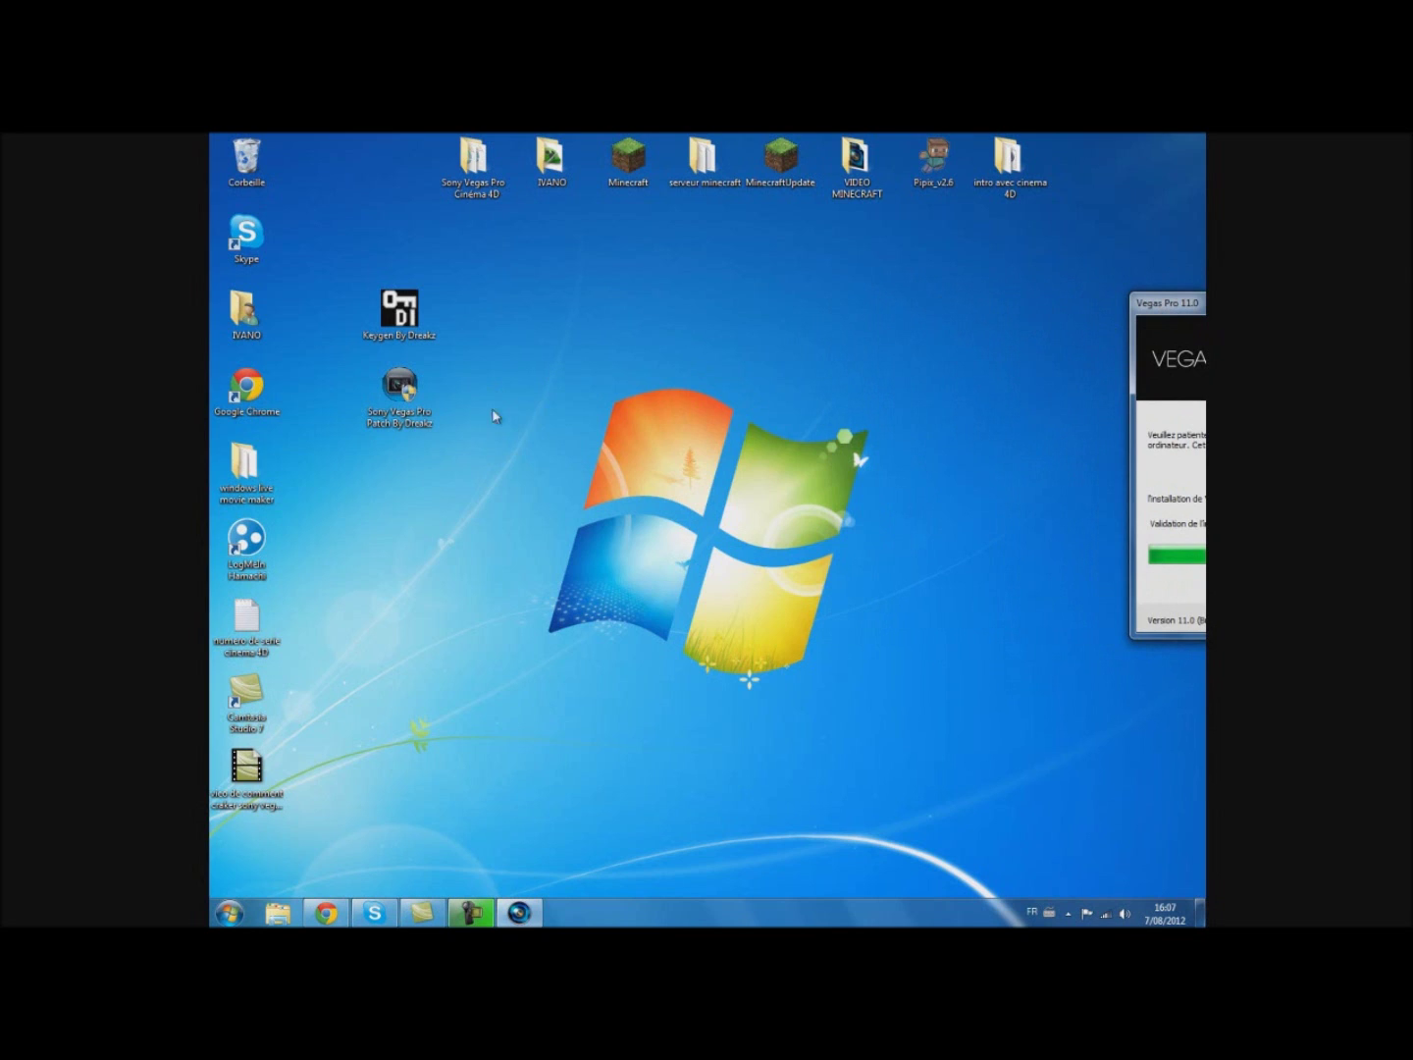
pyautogui.moveTo(397, 387); pyautogui.dragTo(699, 411)
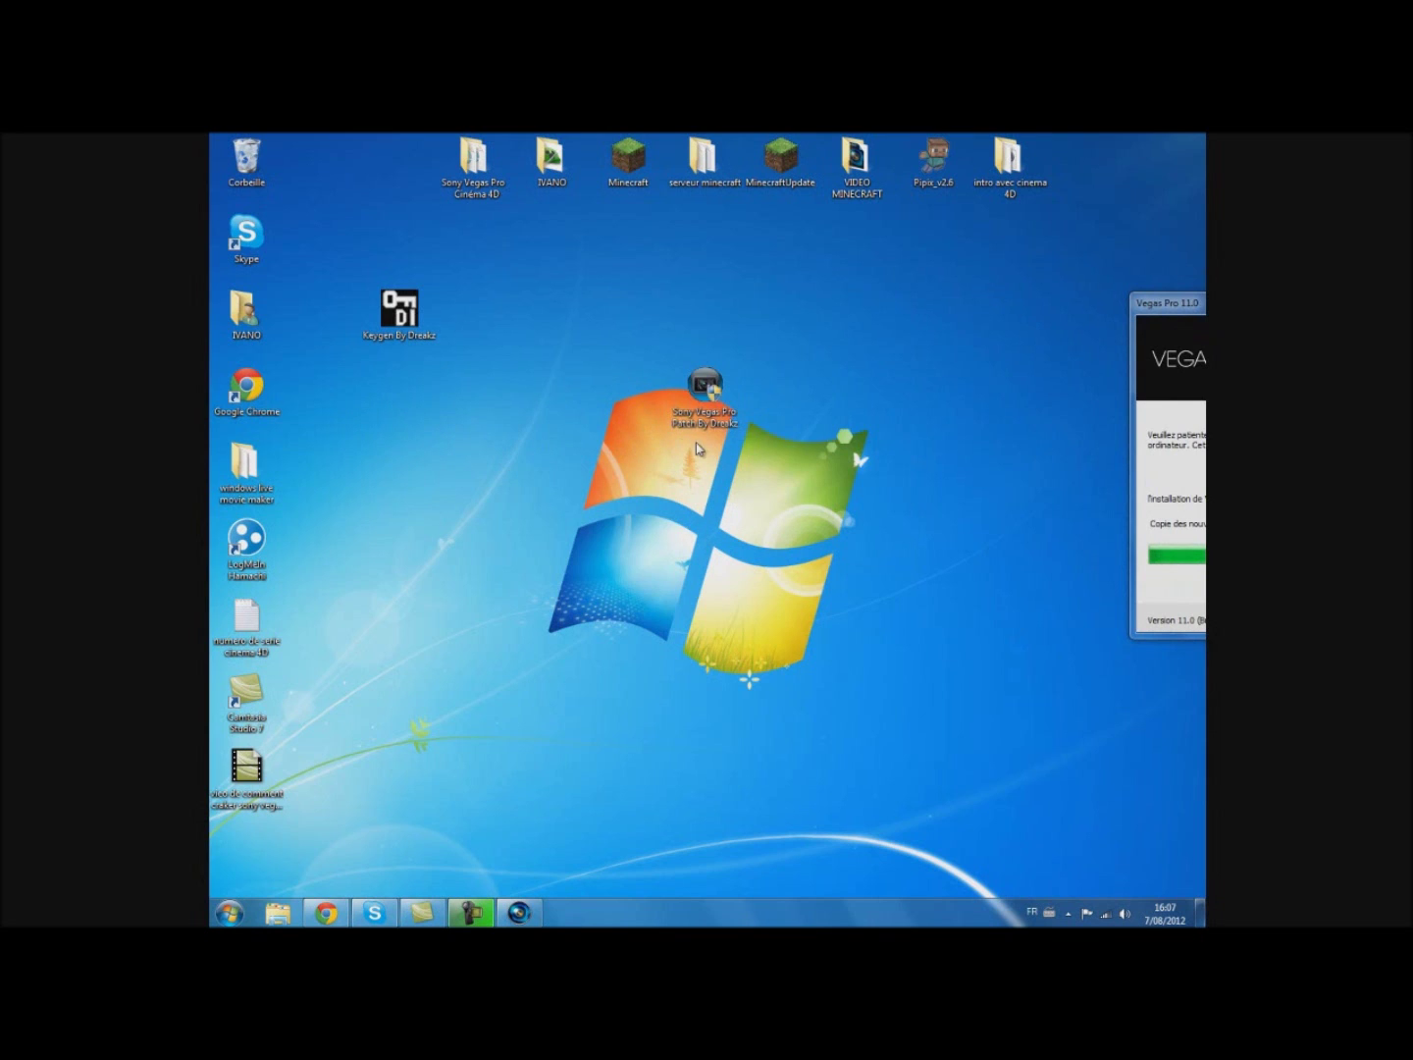
pyautogui.click(750, 414)
pyautogui.moveTo(428, 318); pyautogui.dragTo(735, 322)
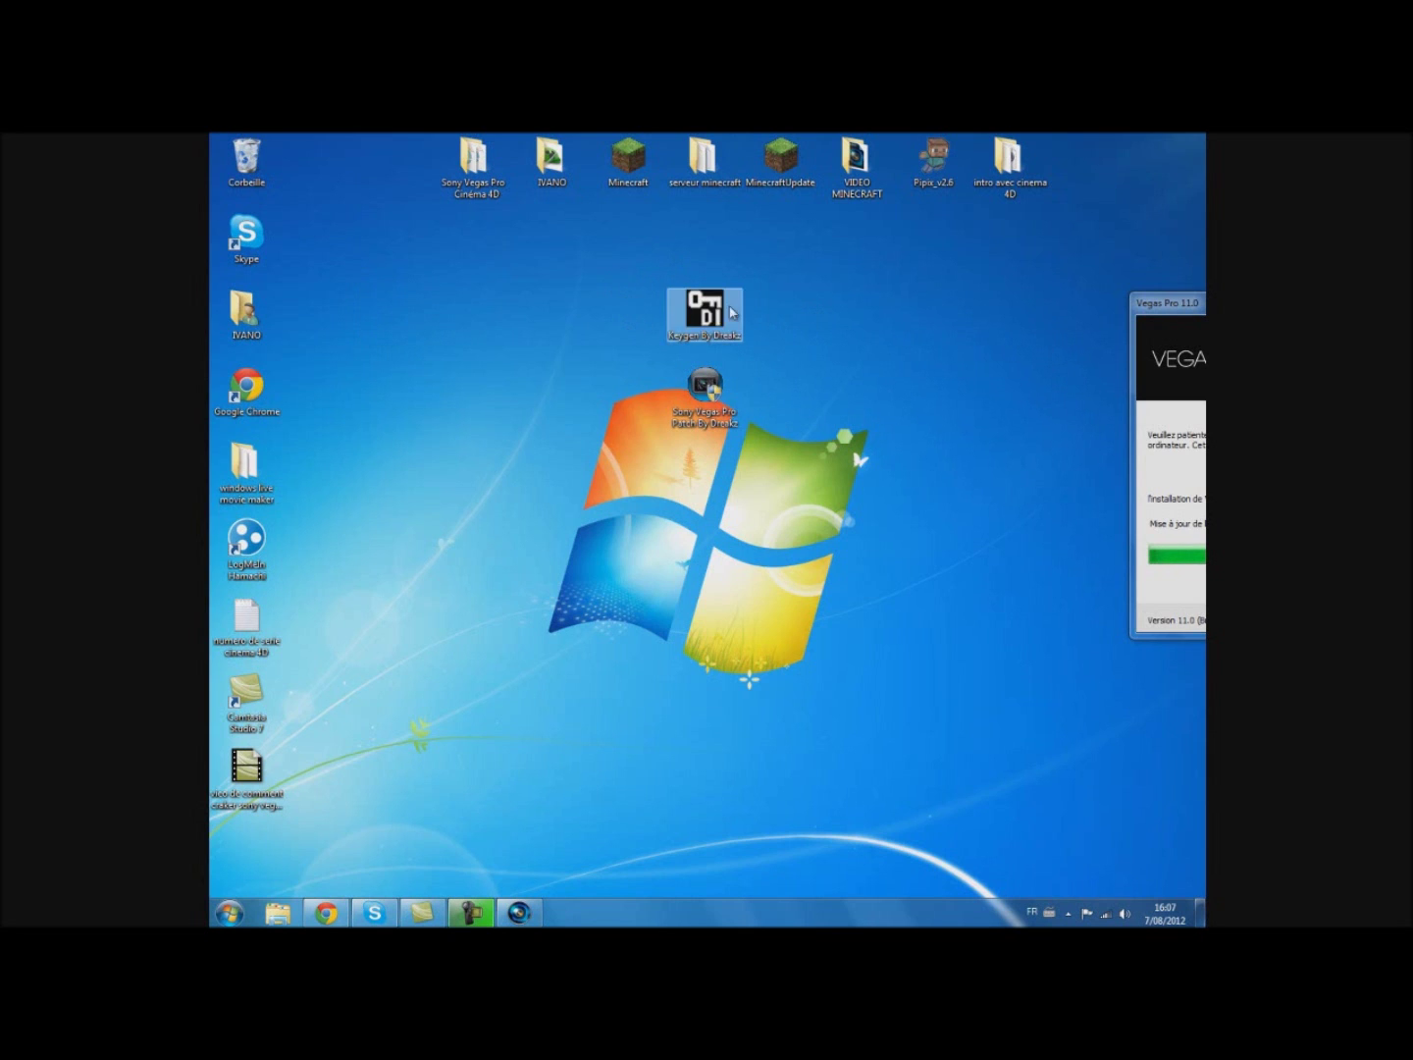
pyautogui.moveTo(701, 323); pyautogui.dragTo(396, 322)
pyautogui.moveTo(704, 394); pyautogui.dragTo(399, 398)
pyautogui.click(708, 411)
pyautogui.moveTo(1188, 327); pyautogui.dragTo(649, 326)
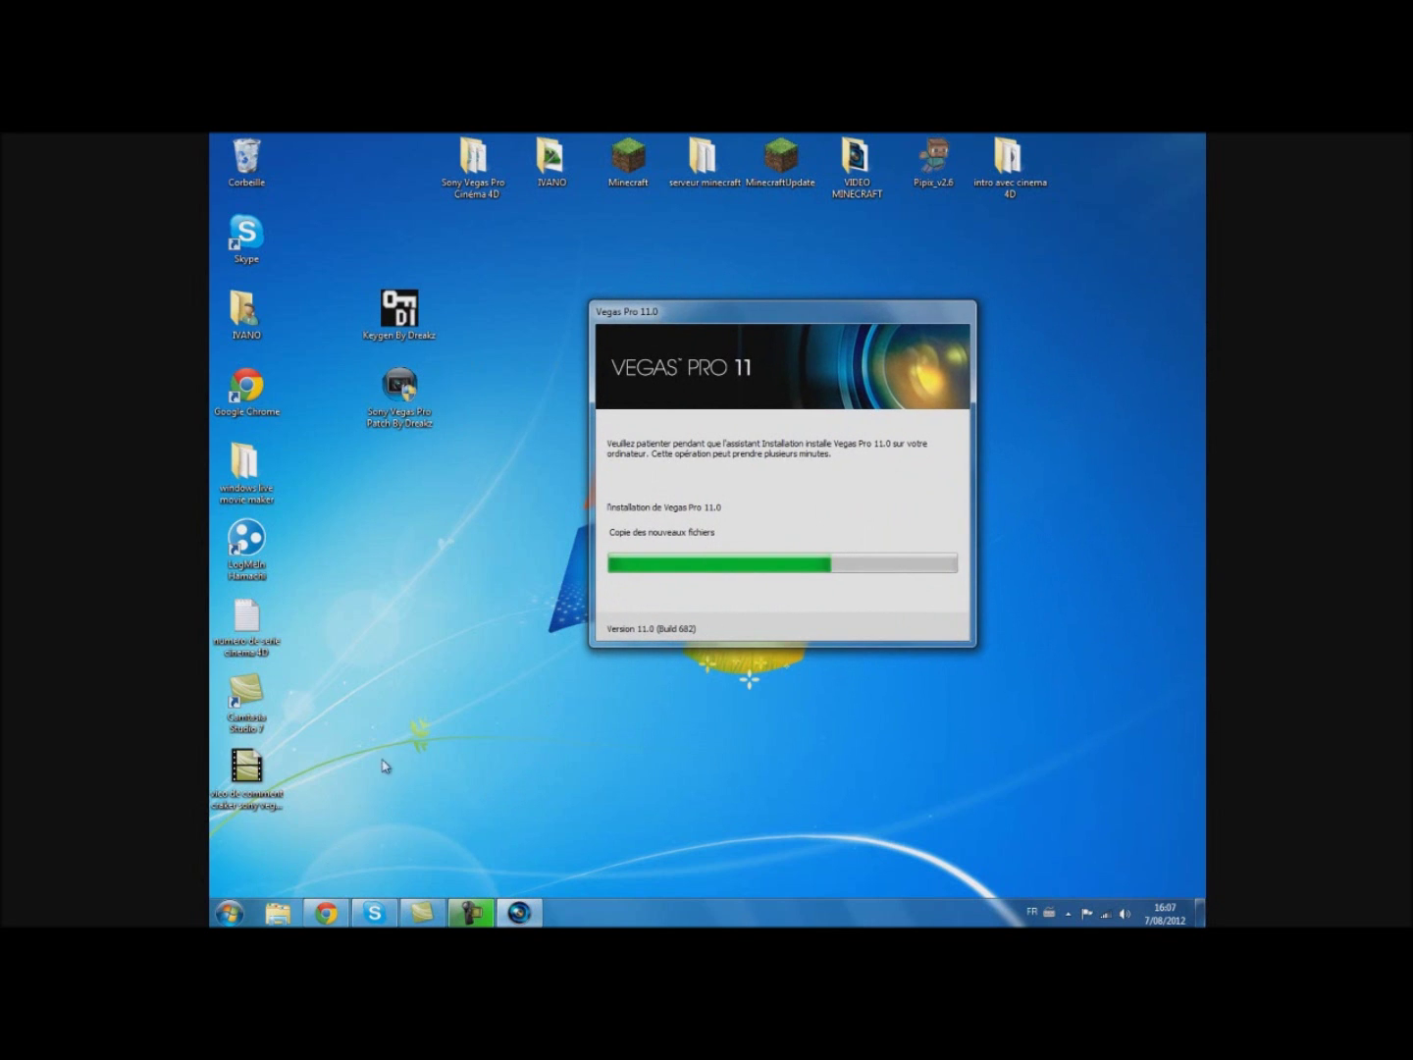
# Step: Review the MediaFire and Sony Vegas Pro download pages in Chrome and minimize the browser
pyautogui.click(323, 911)
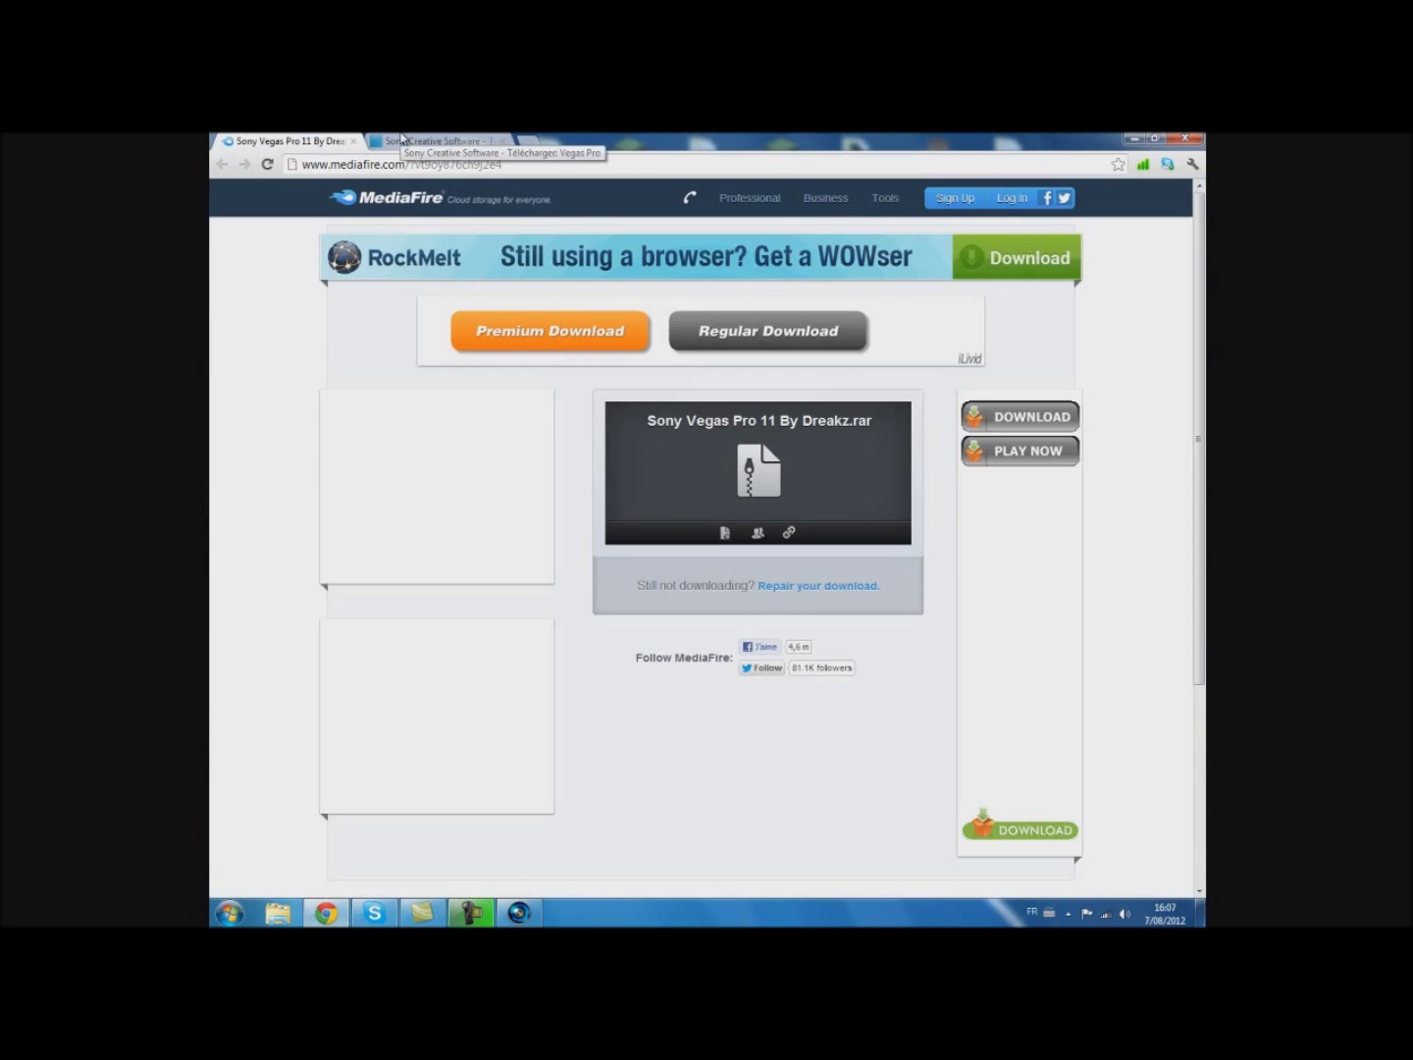
pyautogui.click(391, 140)
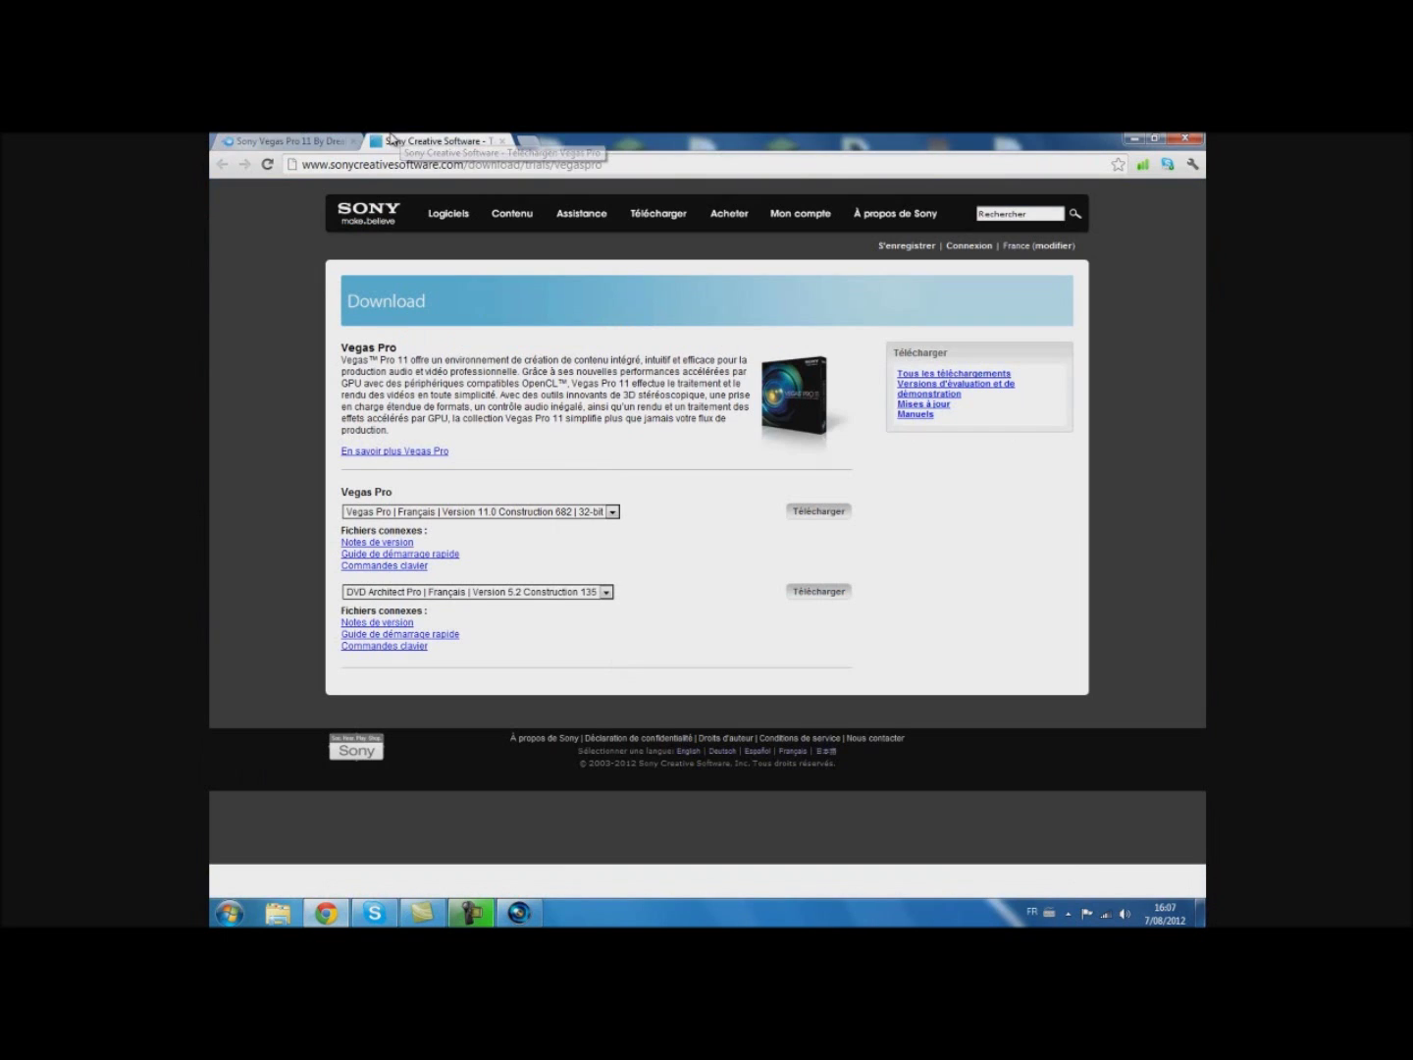
pyautogui.click(297, 140)
pyautogui.hotkey('ctrl', 'Tab')
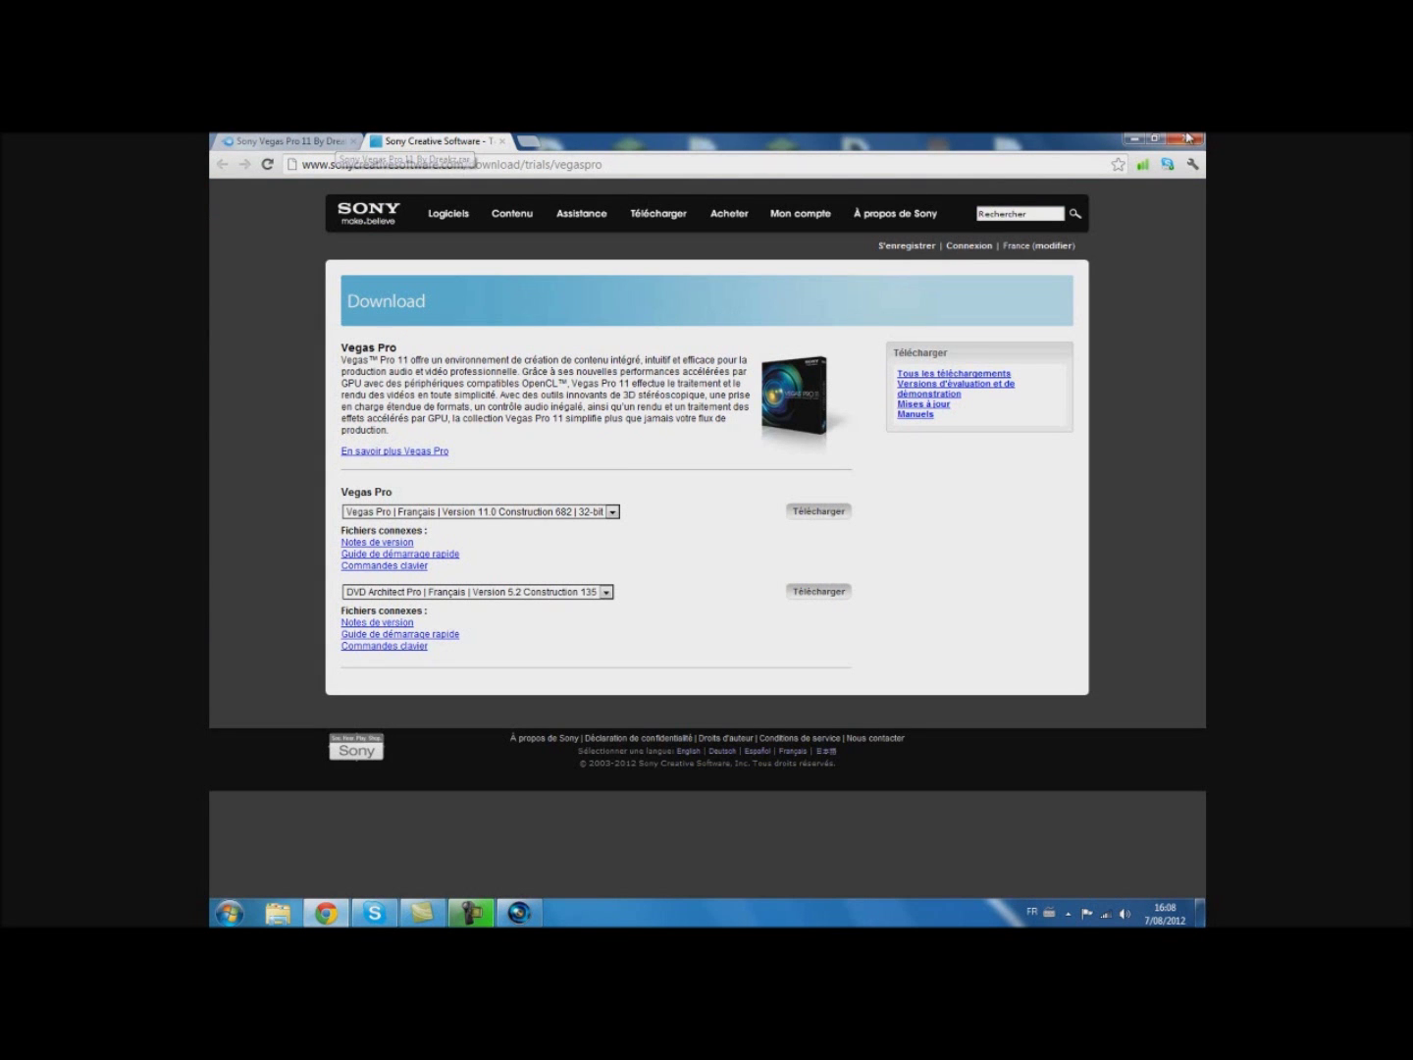
pyautogui.click(1134, 138)
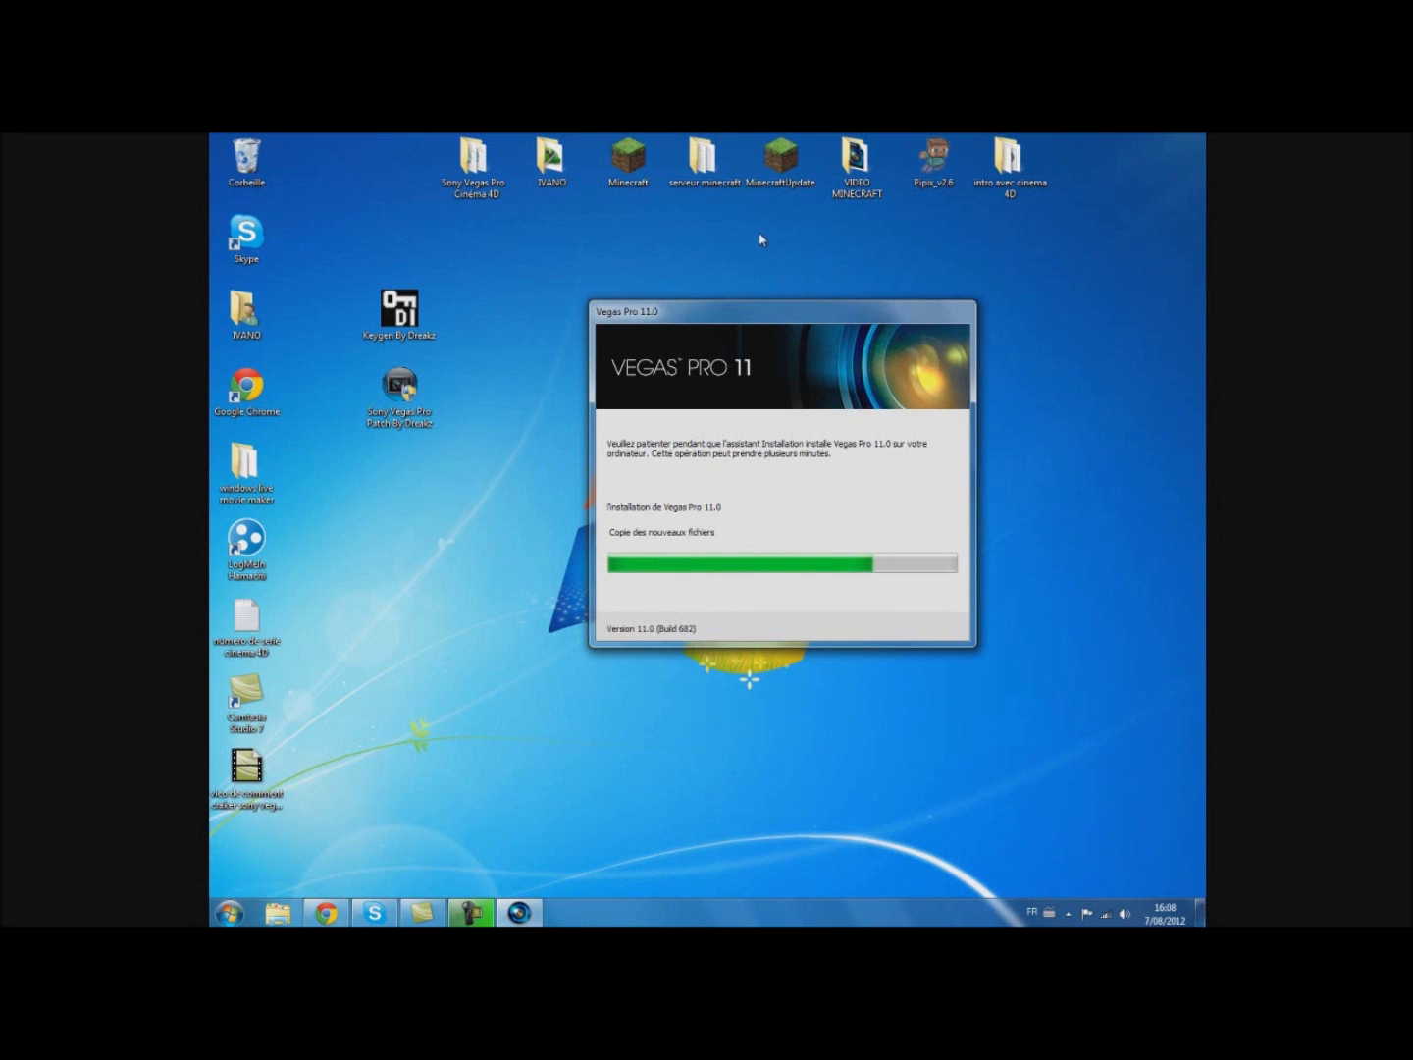
pyautogui.moveTo(766, 314); pyautogui.dragTo(723, 223)
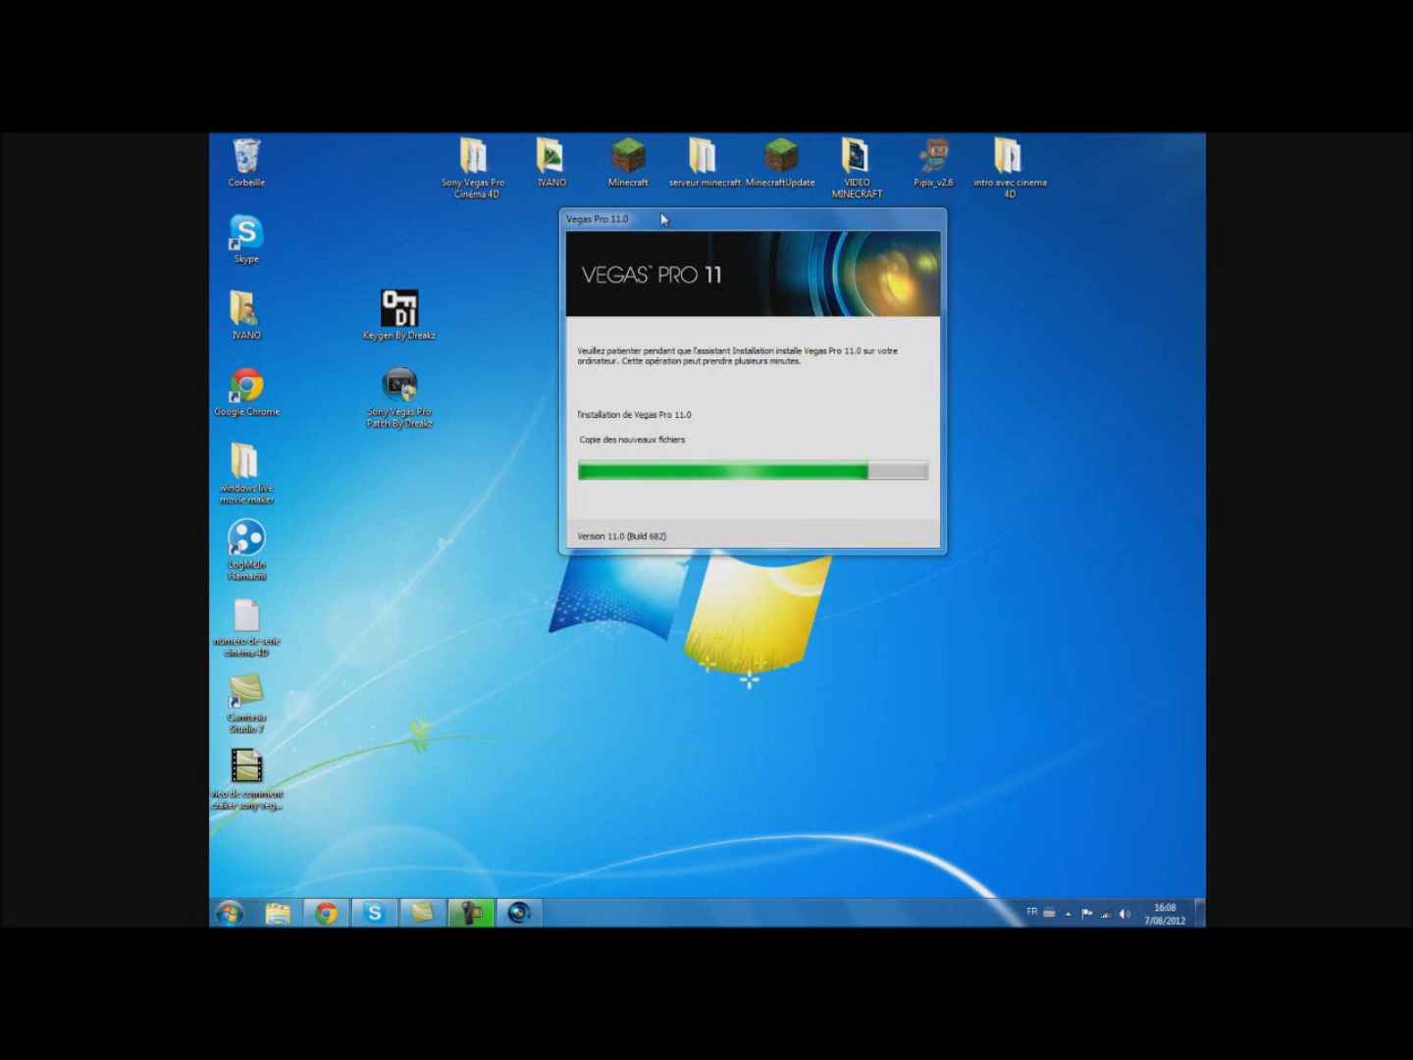
pyautogui.moveTo(675, 233); pyautogui.dragTo(759, 224)
pyautogui.moveTo(400, 308); pyautogui.dragTo(550, 306)
pyautogui.moveTo(401, 386); pyautogui.dragTo(553, 394)
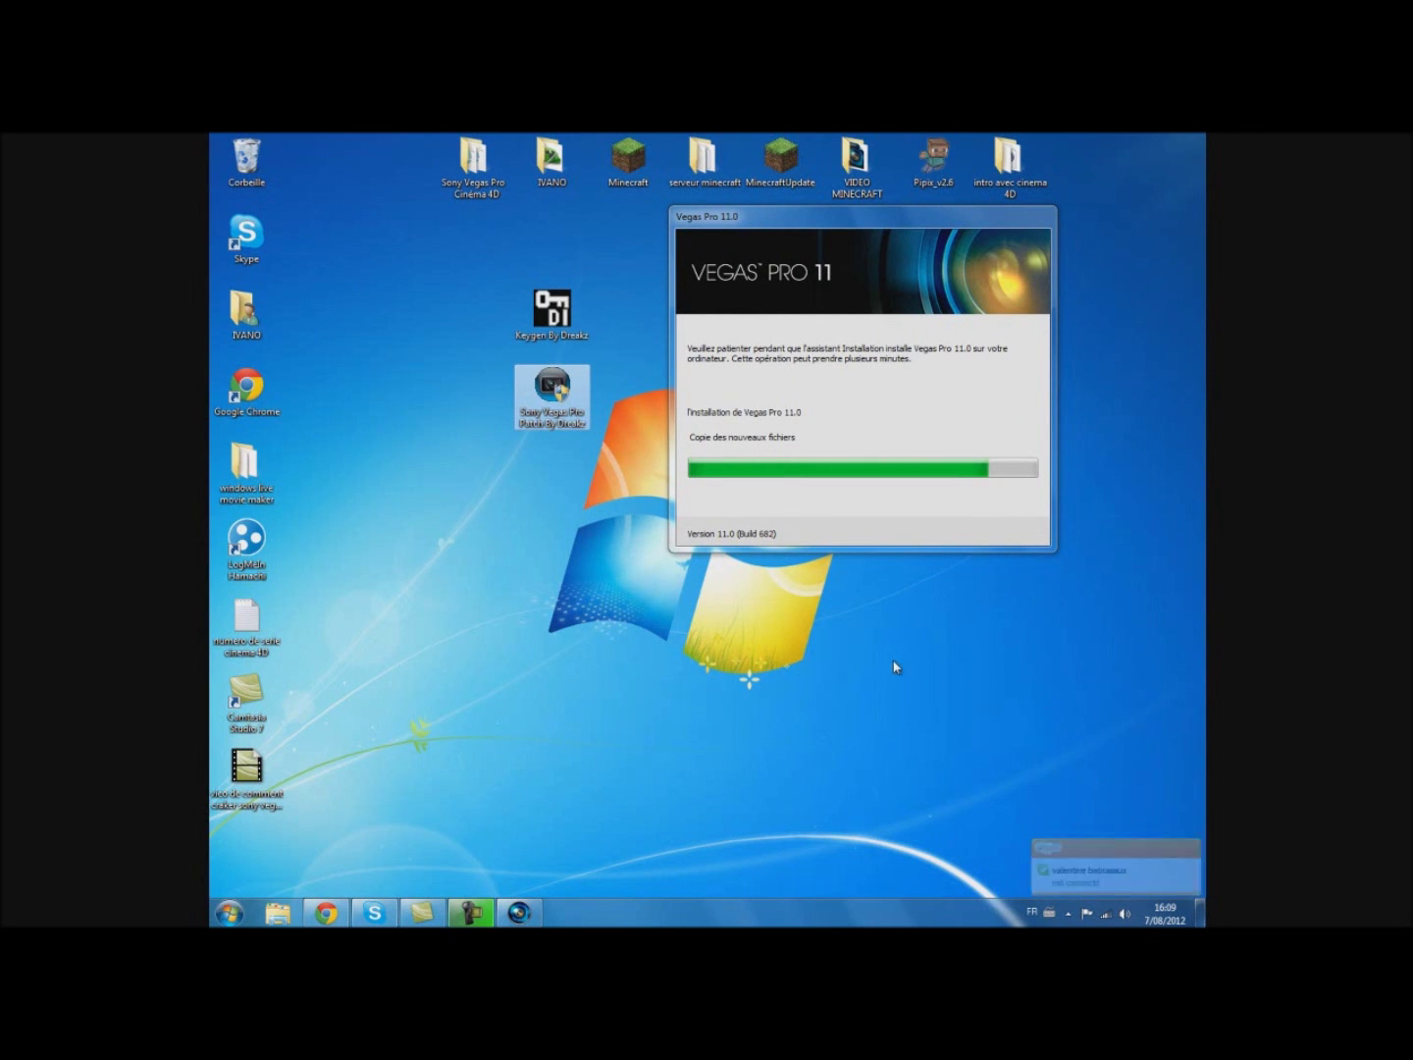
pyautogui.moveTo(573, 404); pyautogui.dragTo(395, 411)
pyautogui.moveTo(552, 312); pyautogui.dragTo(400, 313)
pyautogui.moveTo(399, 394)
pyautogui.mouseDown()
pyautogui.moveTo(323, 399)
pyautogui.moveTo(400, 397)
pyautogui.mouseUp()
pyautogui.click(605, 485)
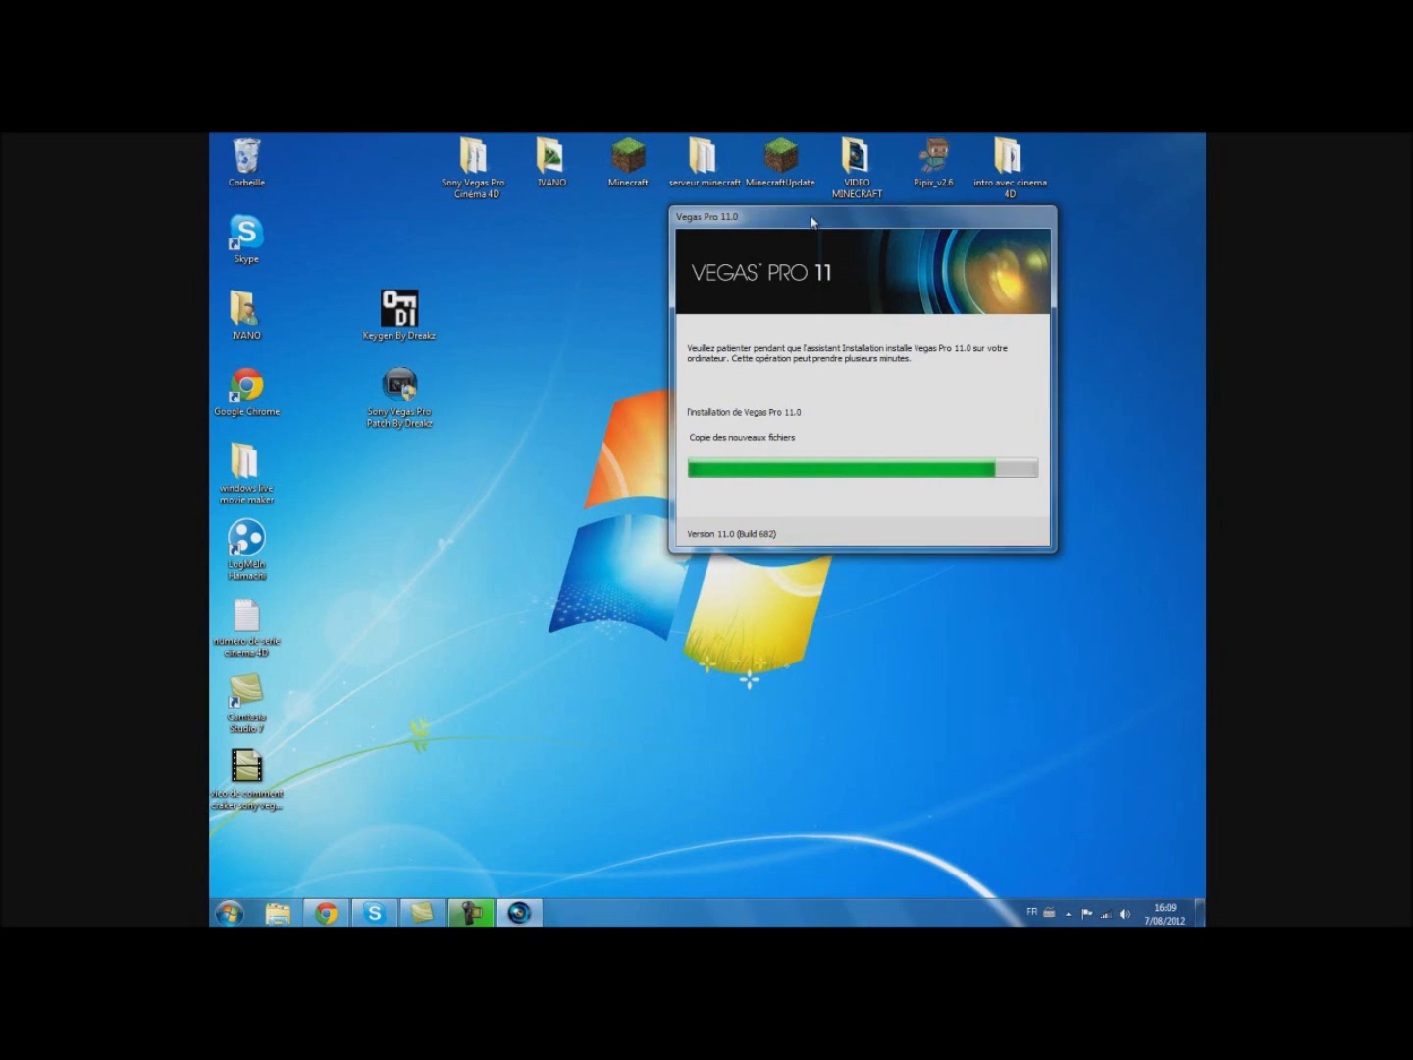
# Step: Finish the Vegas Pro 11.0 installation and place its desktop shortcut beside the Keygen By Dreakz icon
pyautogui.moveTo(814, 221); pyautogui.dragTo(823, 228)
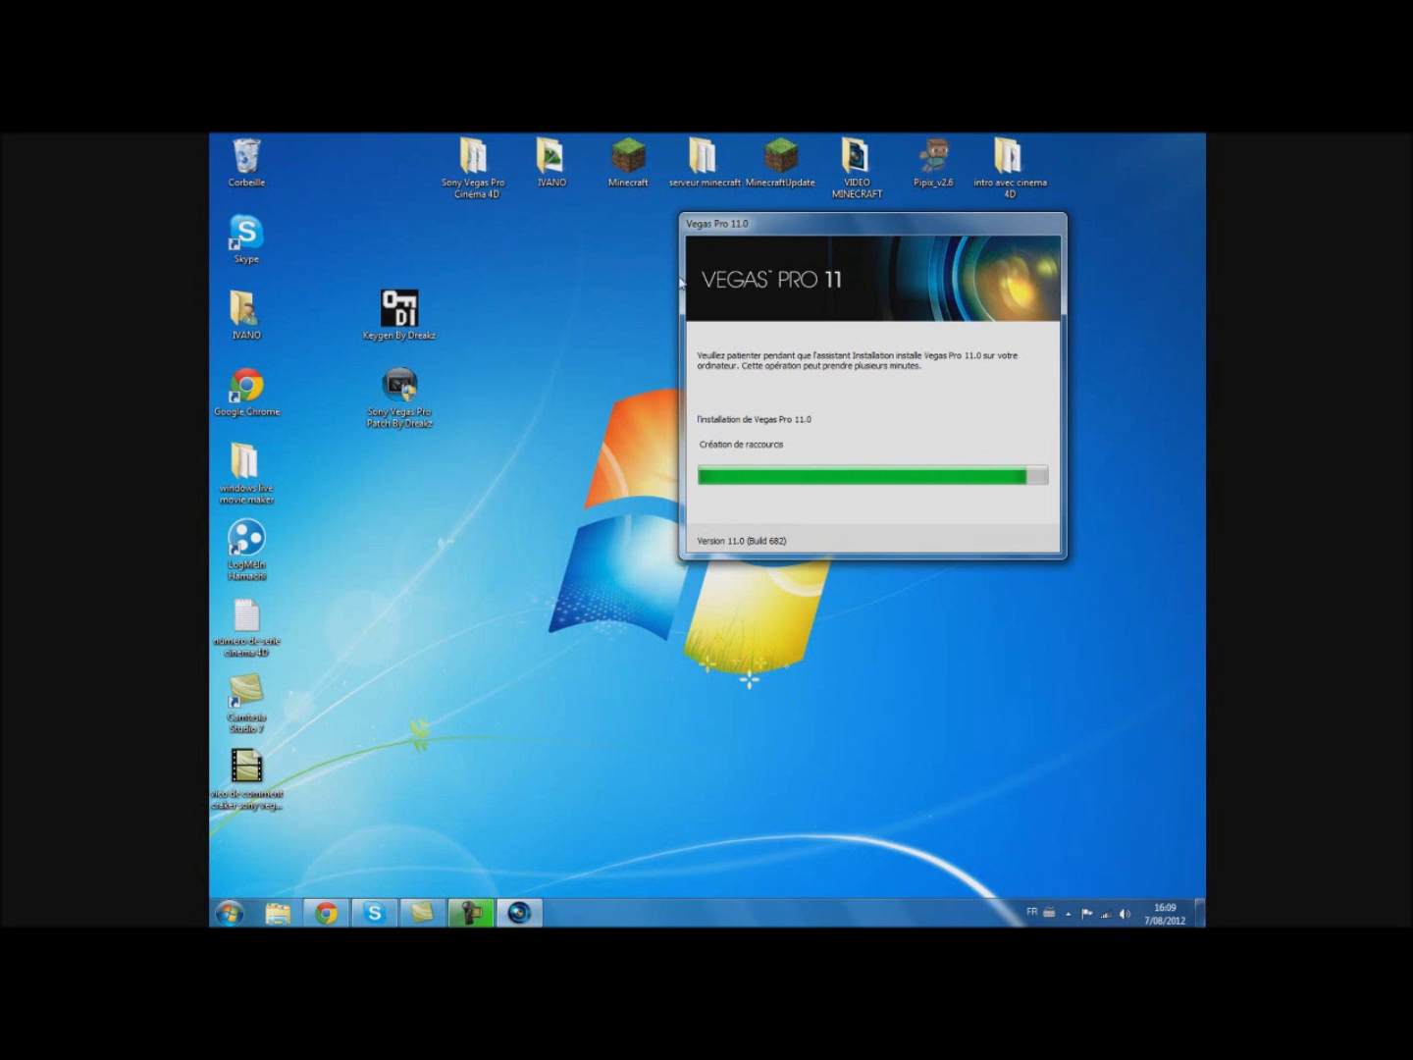
pyautogui.moveTo(713, 243); pyautogui.dragTo(587, 229)
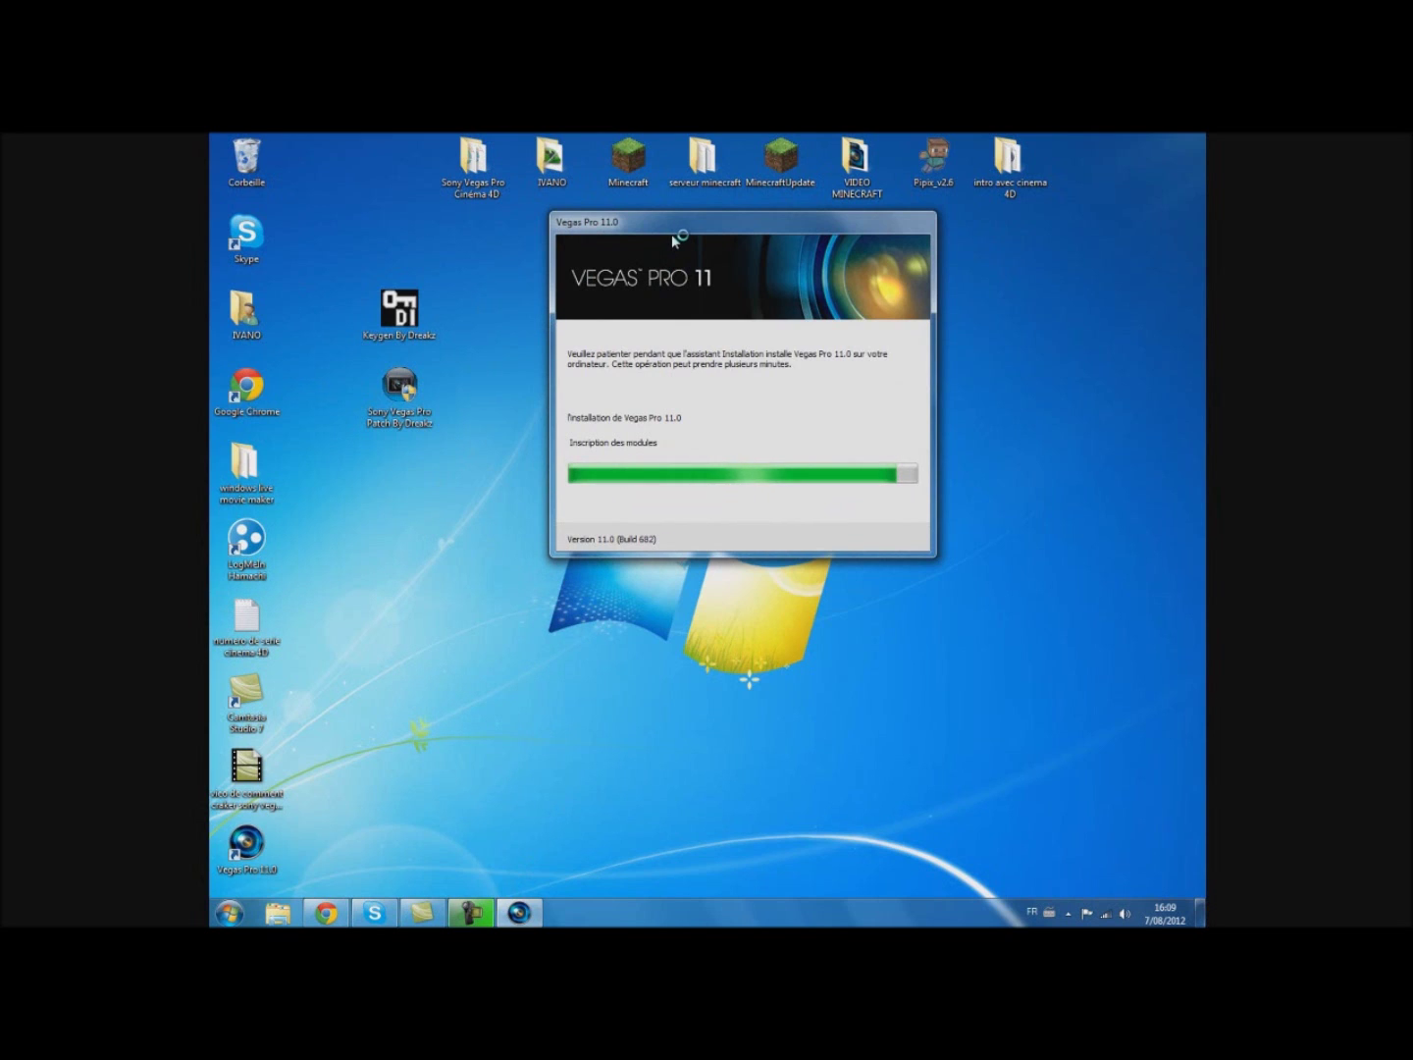
pyautogui.moveTo(740, 225); pyautogui.dragTo(817, 237)
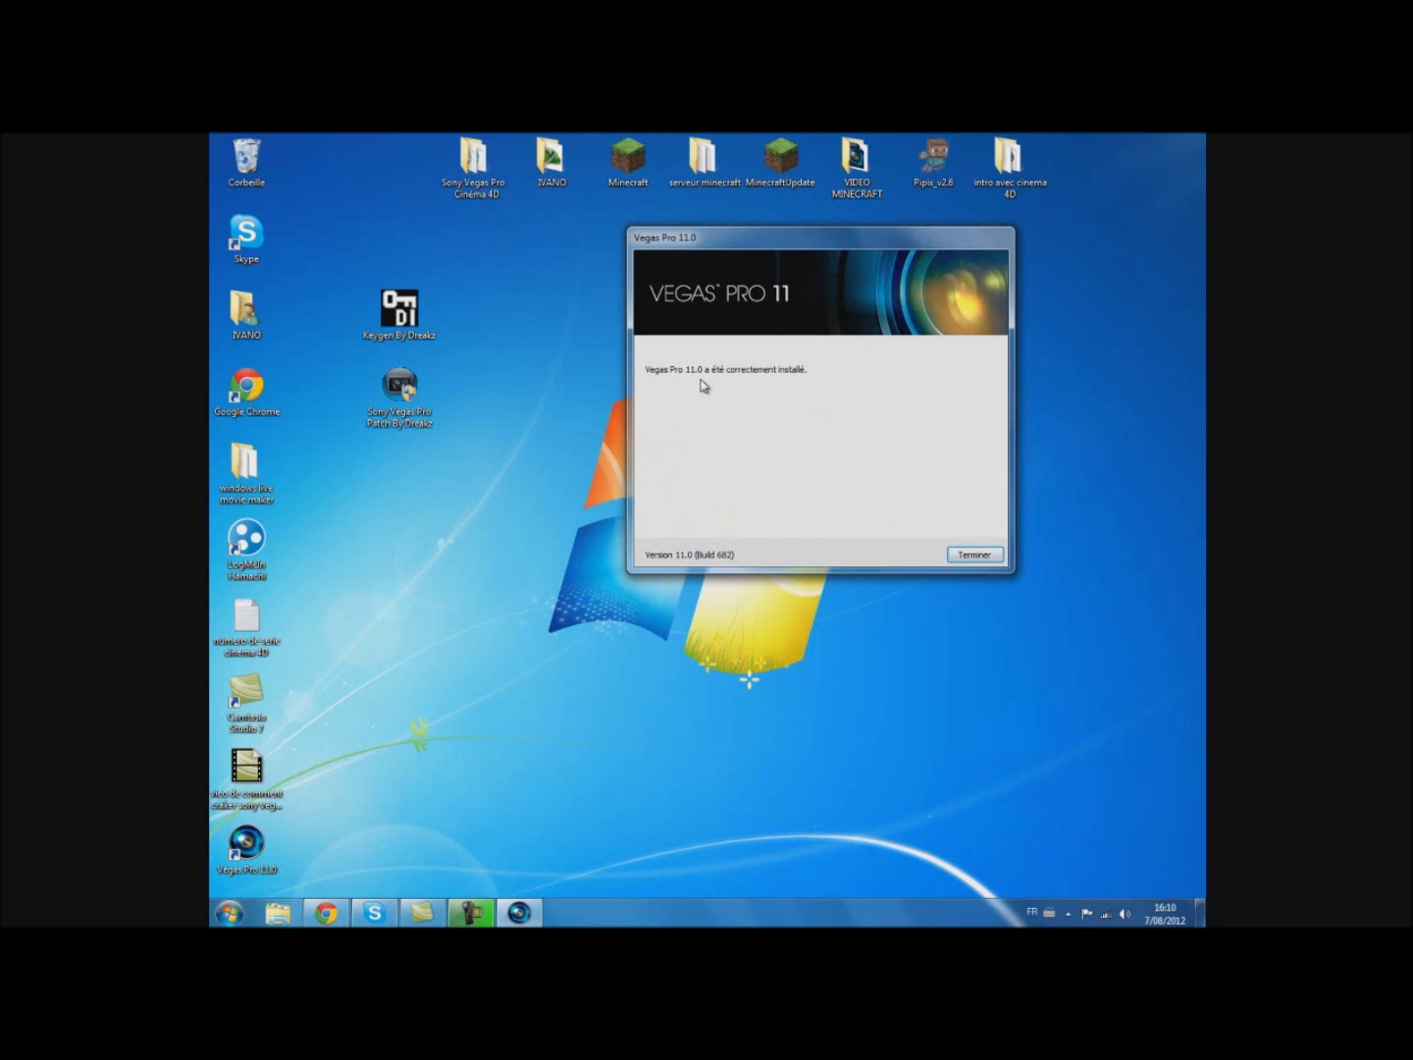
pyautogui.click(976, 555)
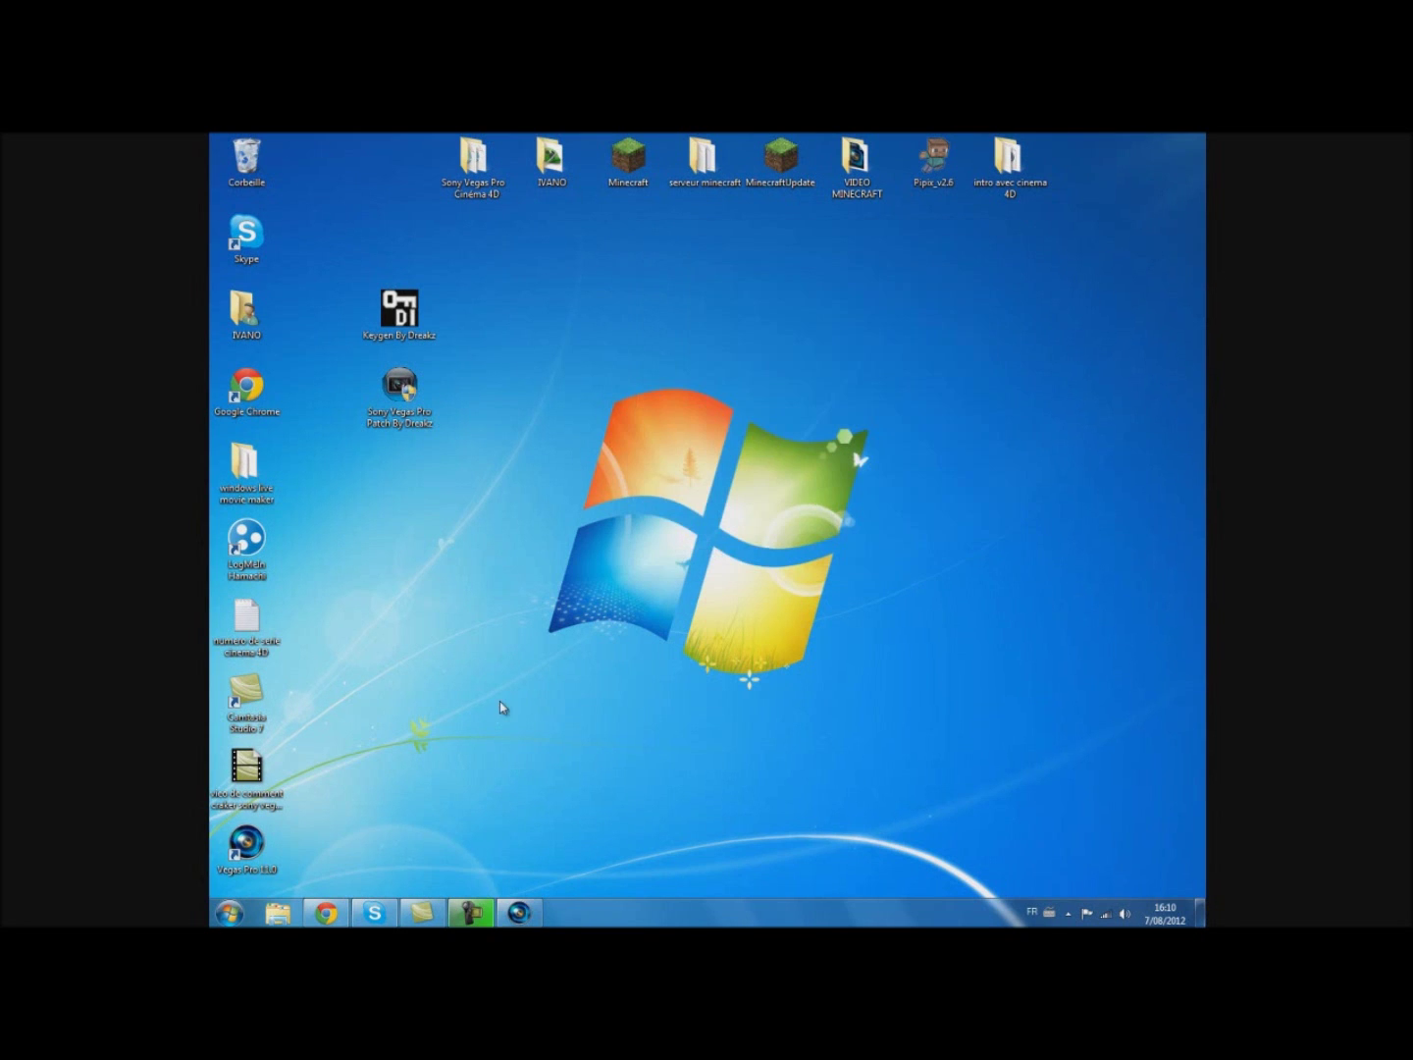
pyautogui.moveTo(247, 845); pyautogui.dragTo(479, 313)
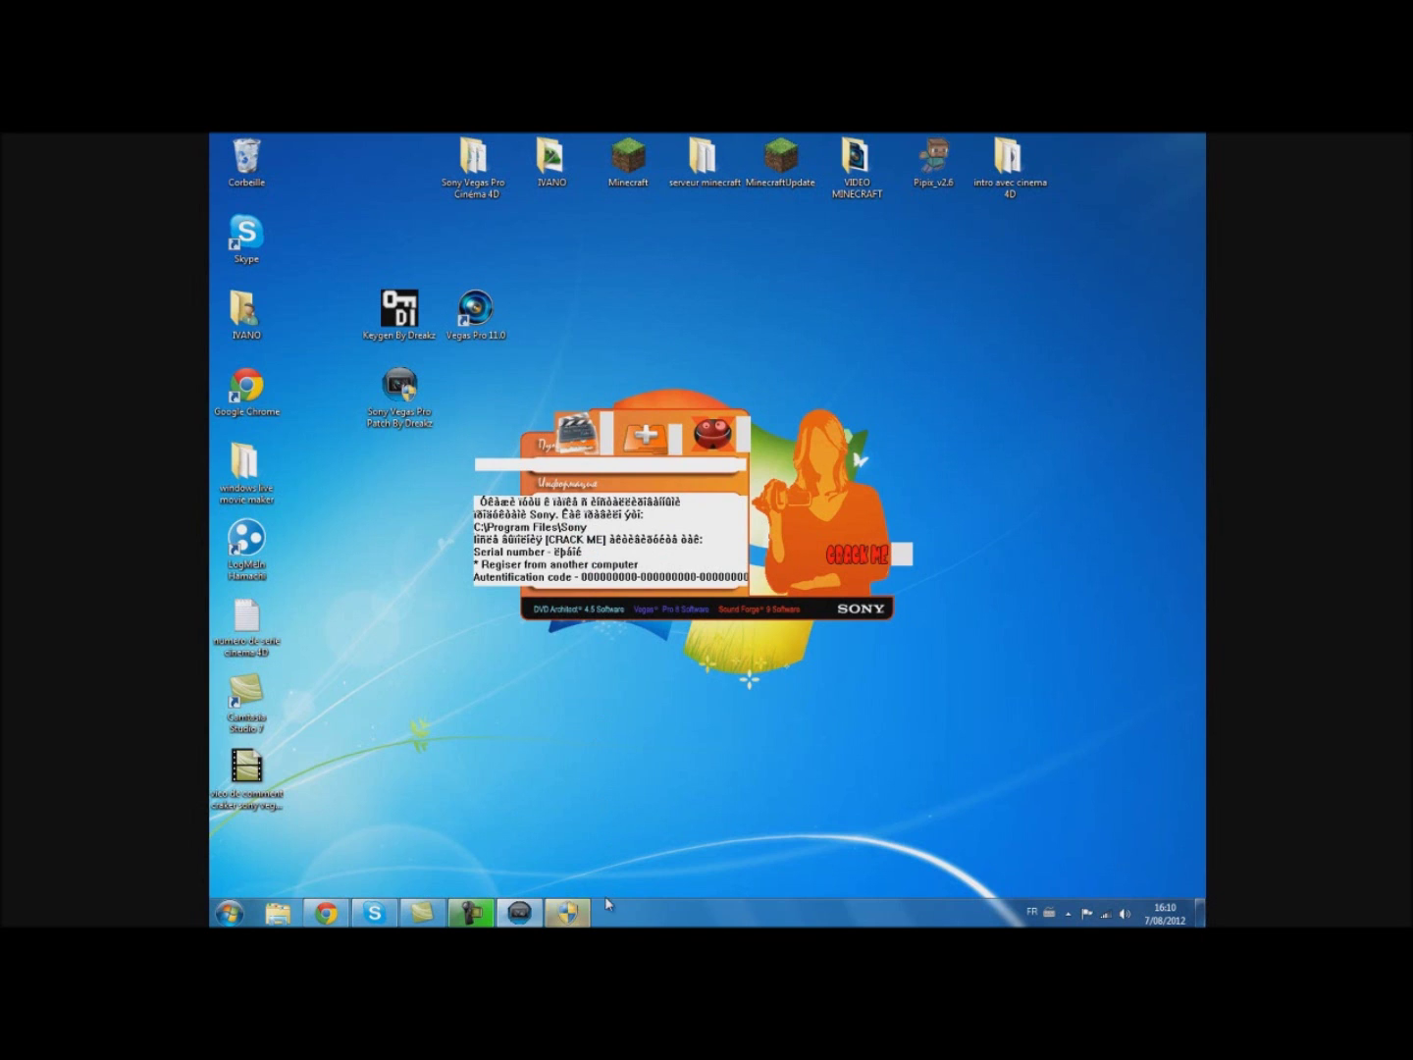
pyautogui.click(573, 913)
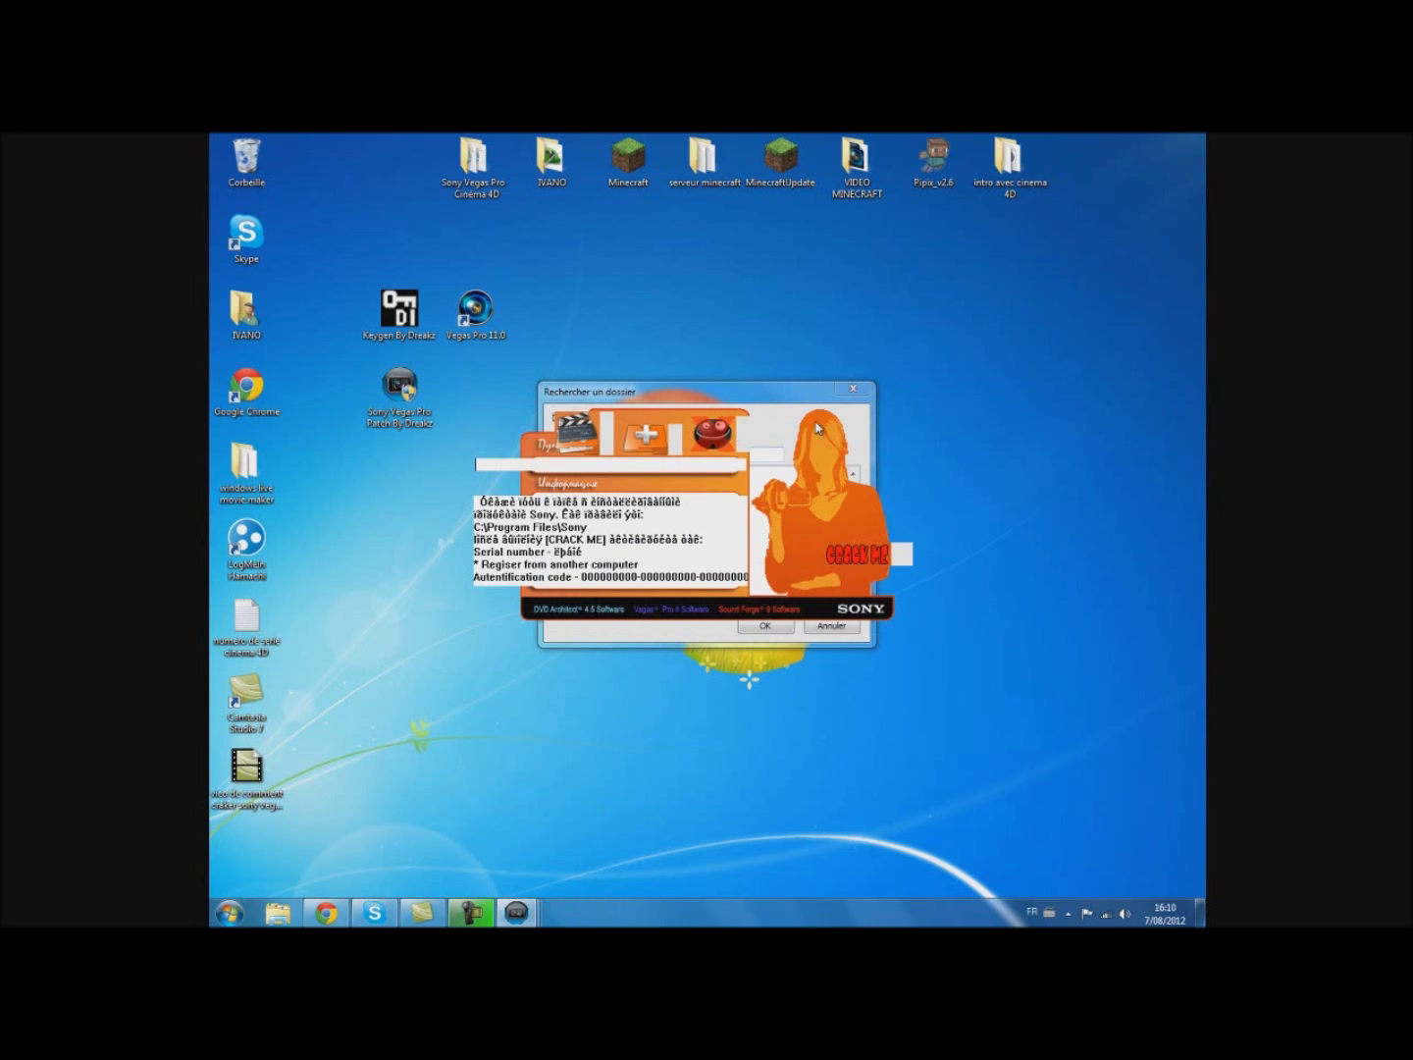
pyautogui.click(845, 406)
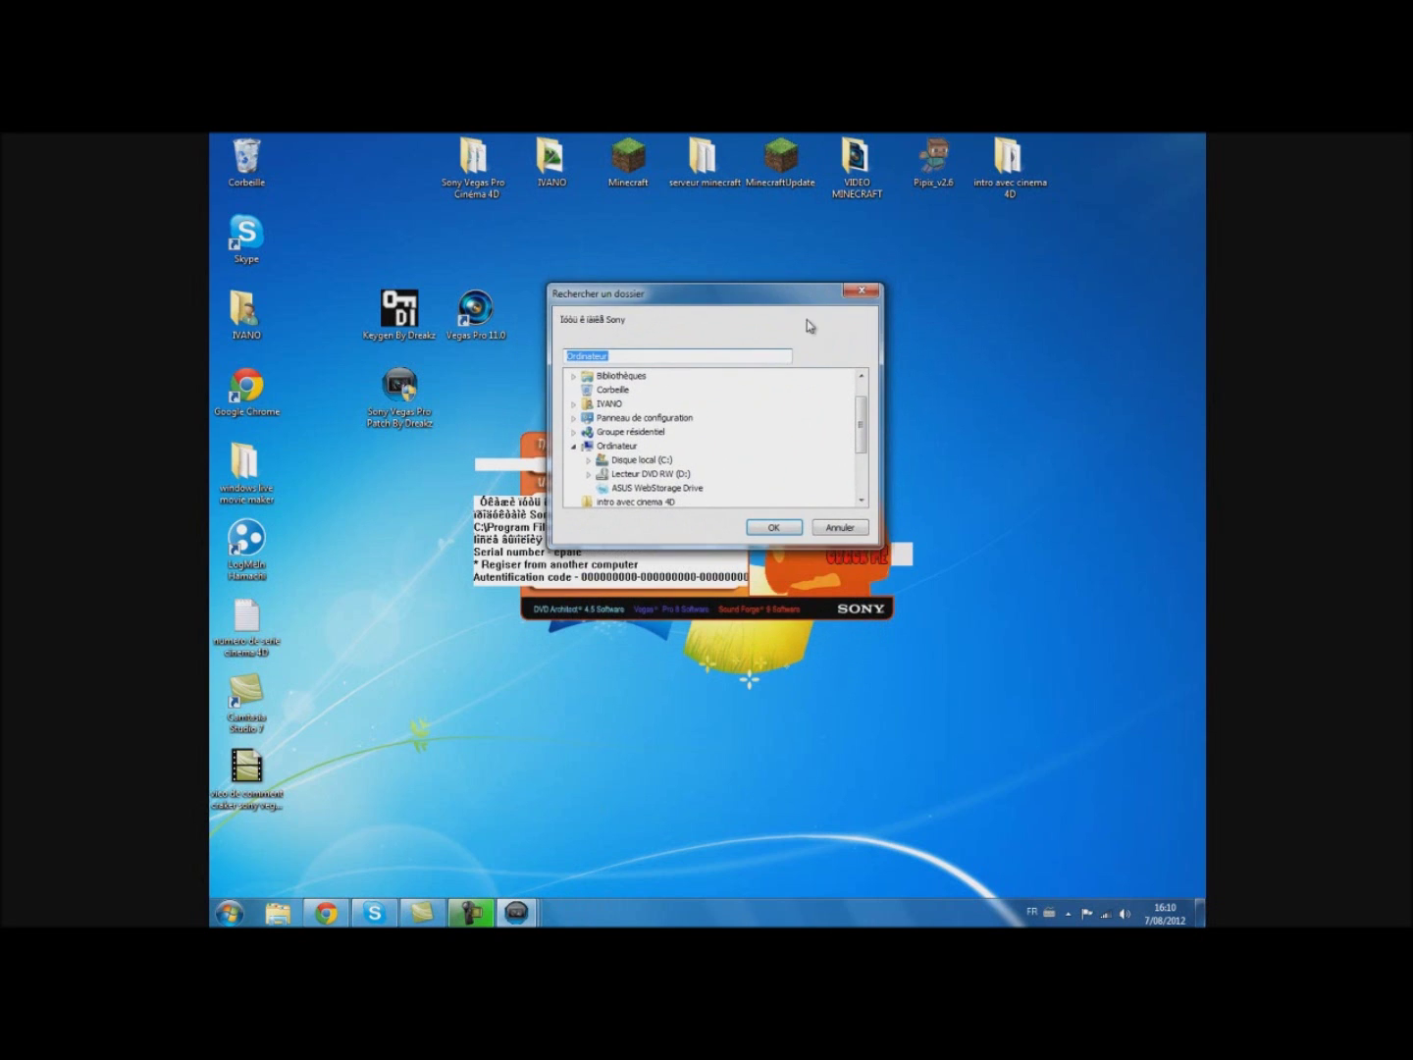
pyautogui.click(510, 915)
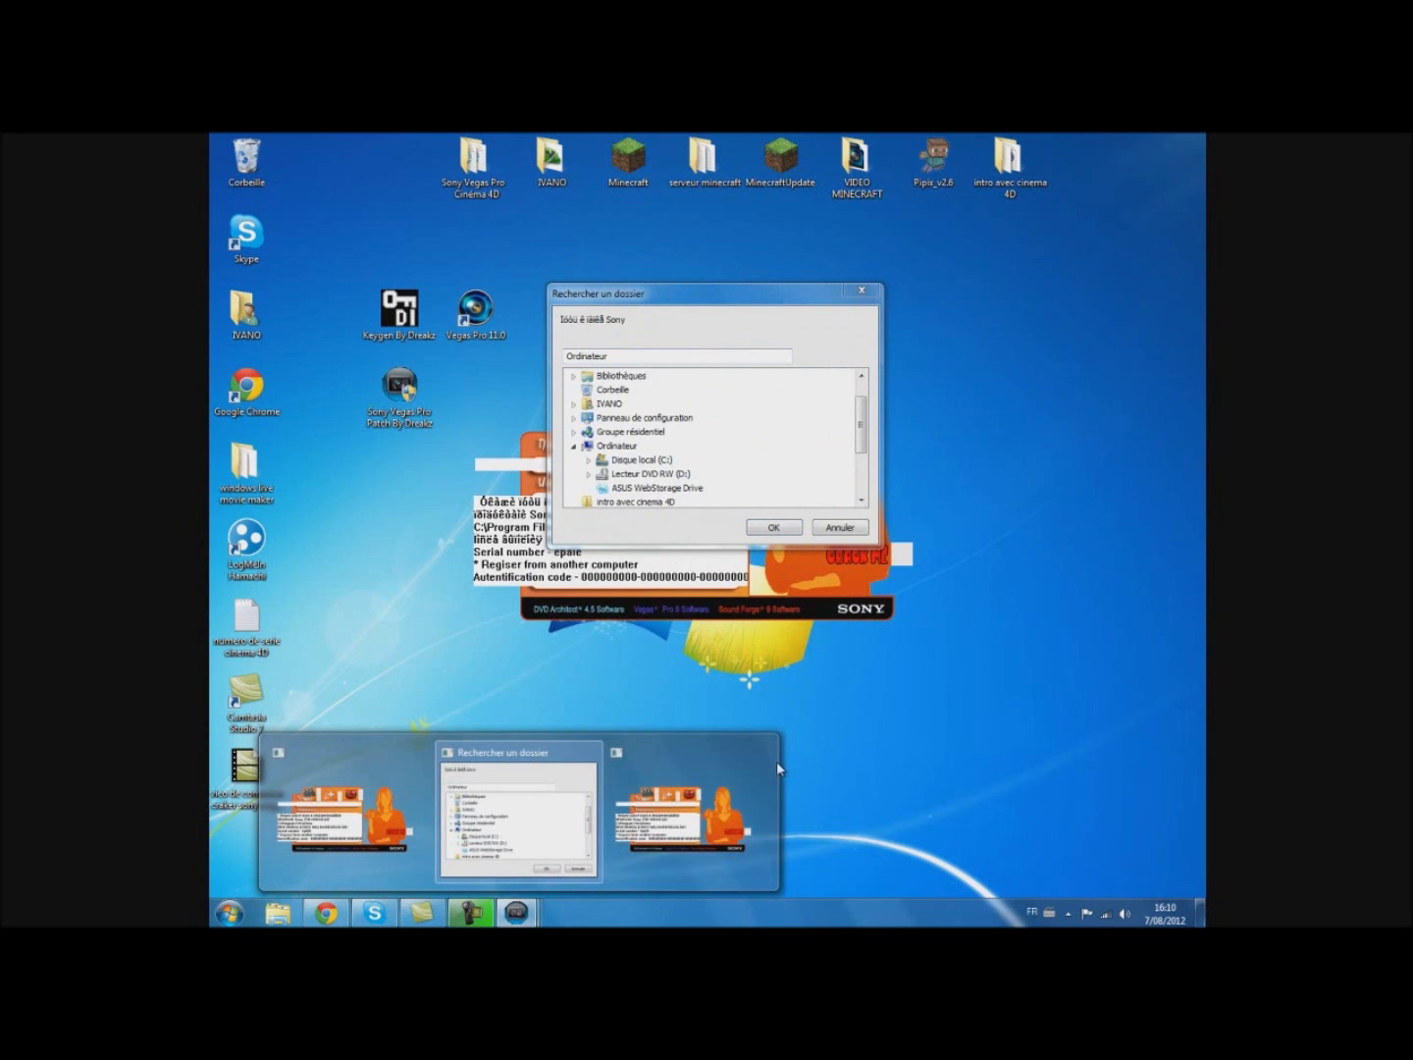
pyautogui.moveTo(765, 761)
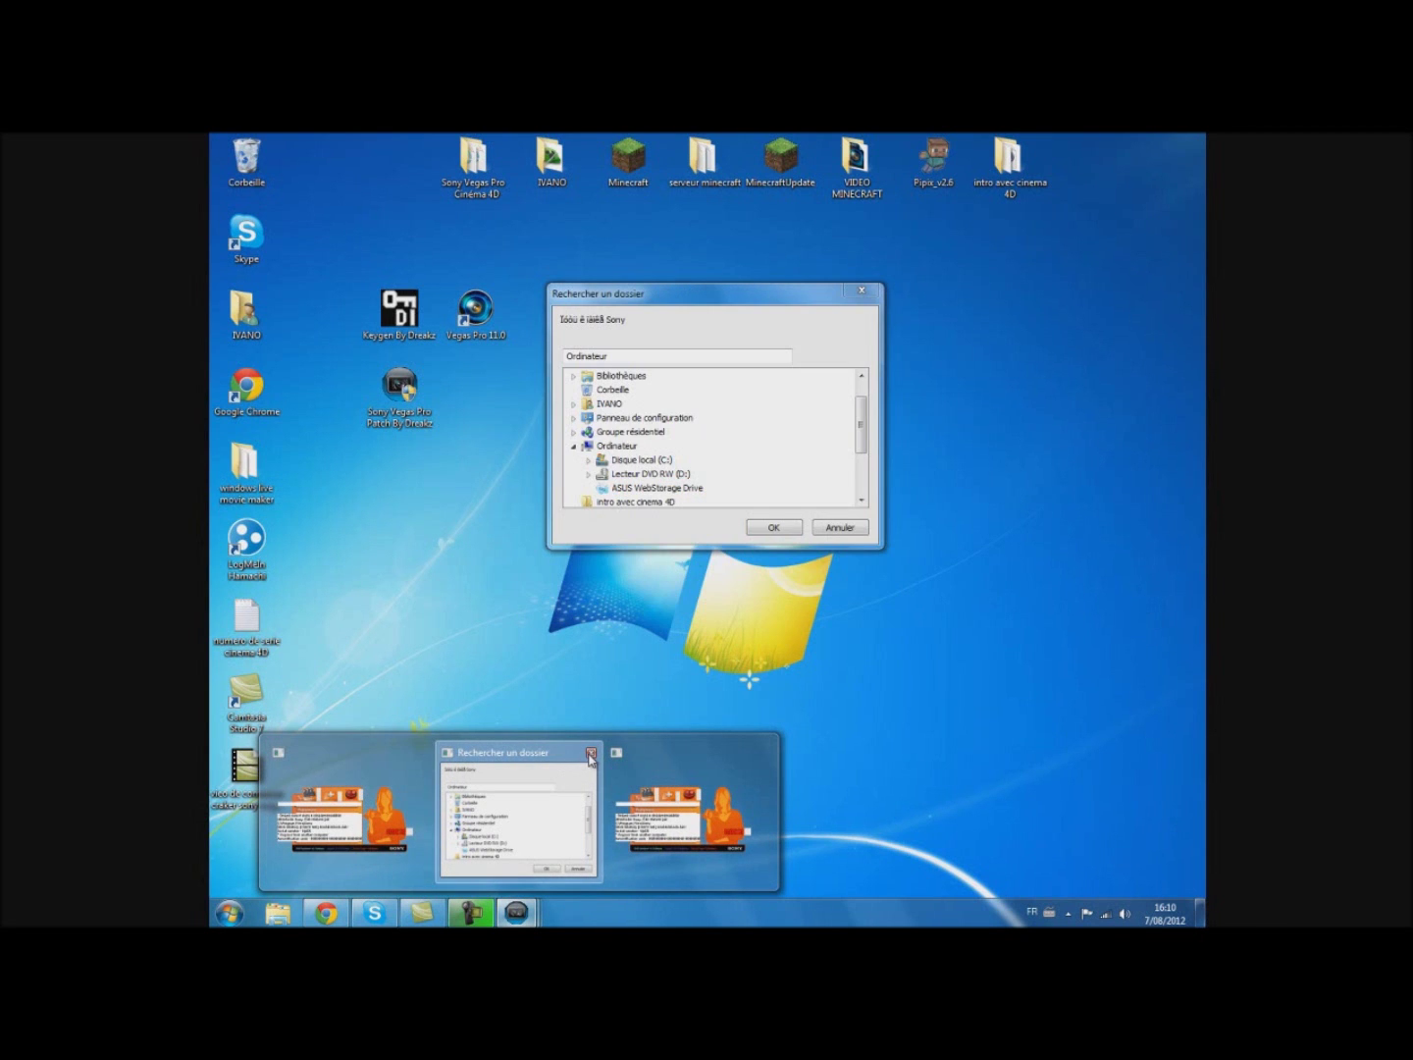
pyautogui.click(591, 754)
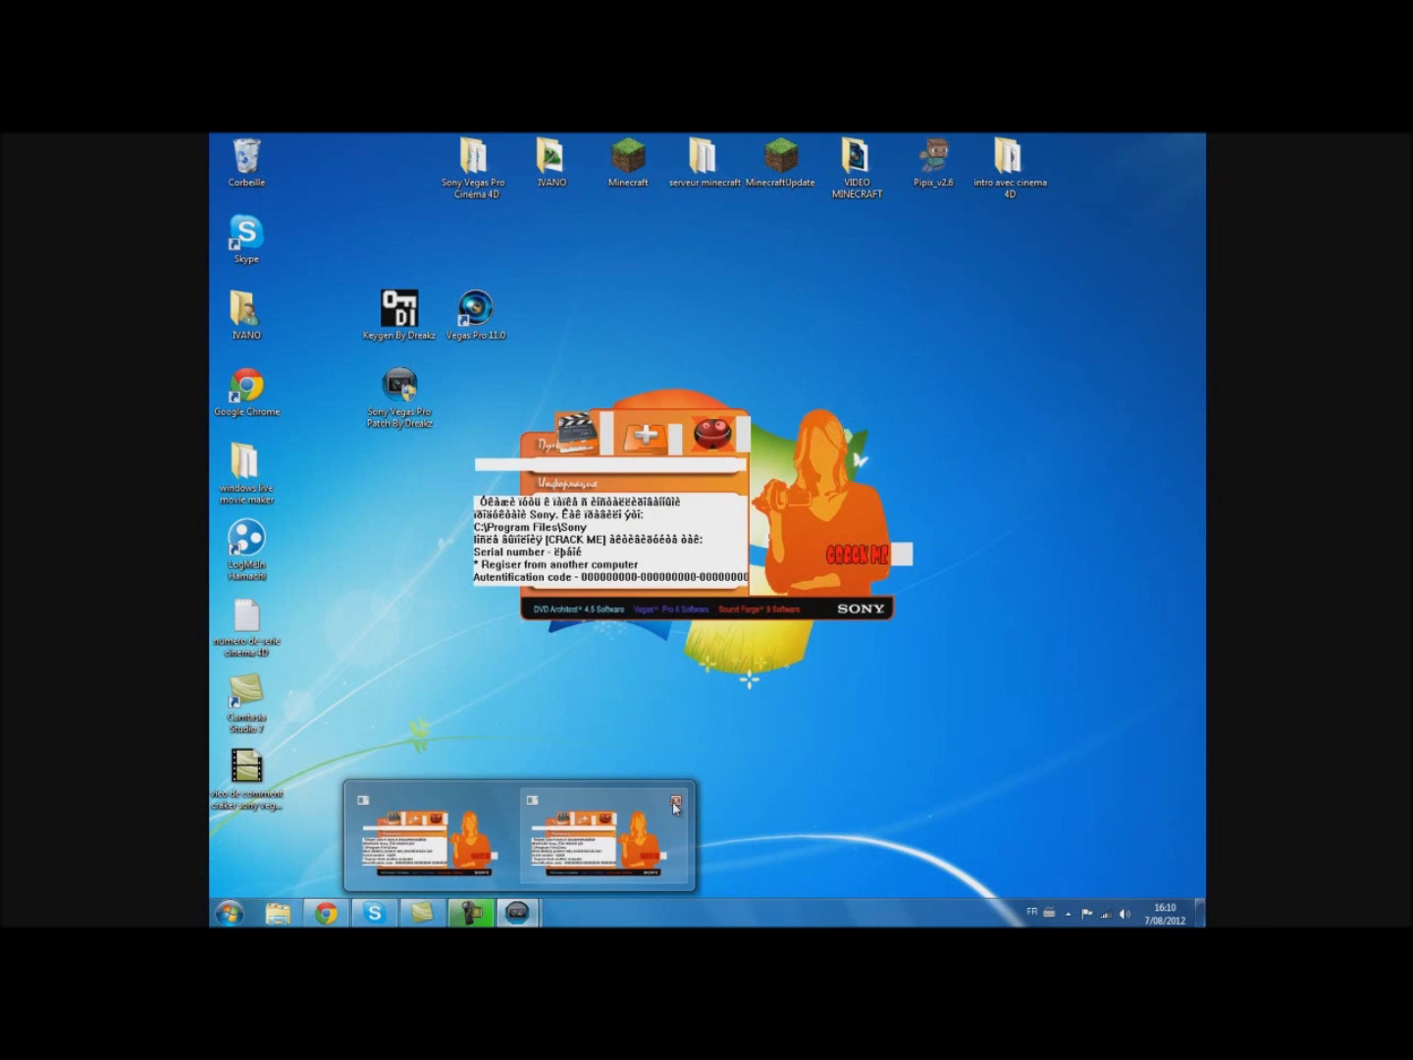
pyautogui.rightClick(517, 917)
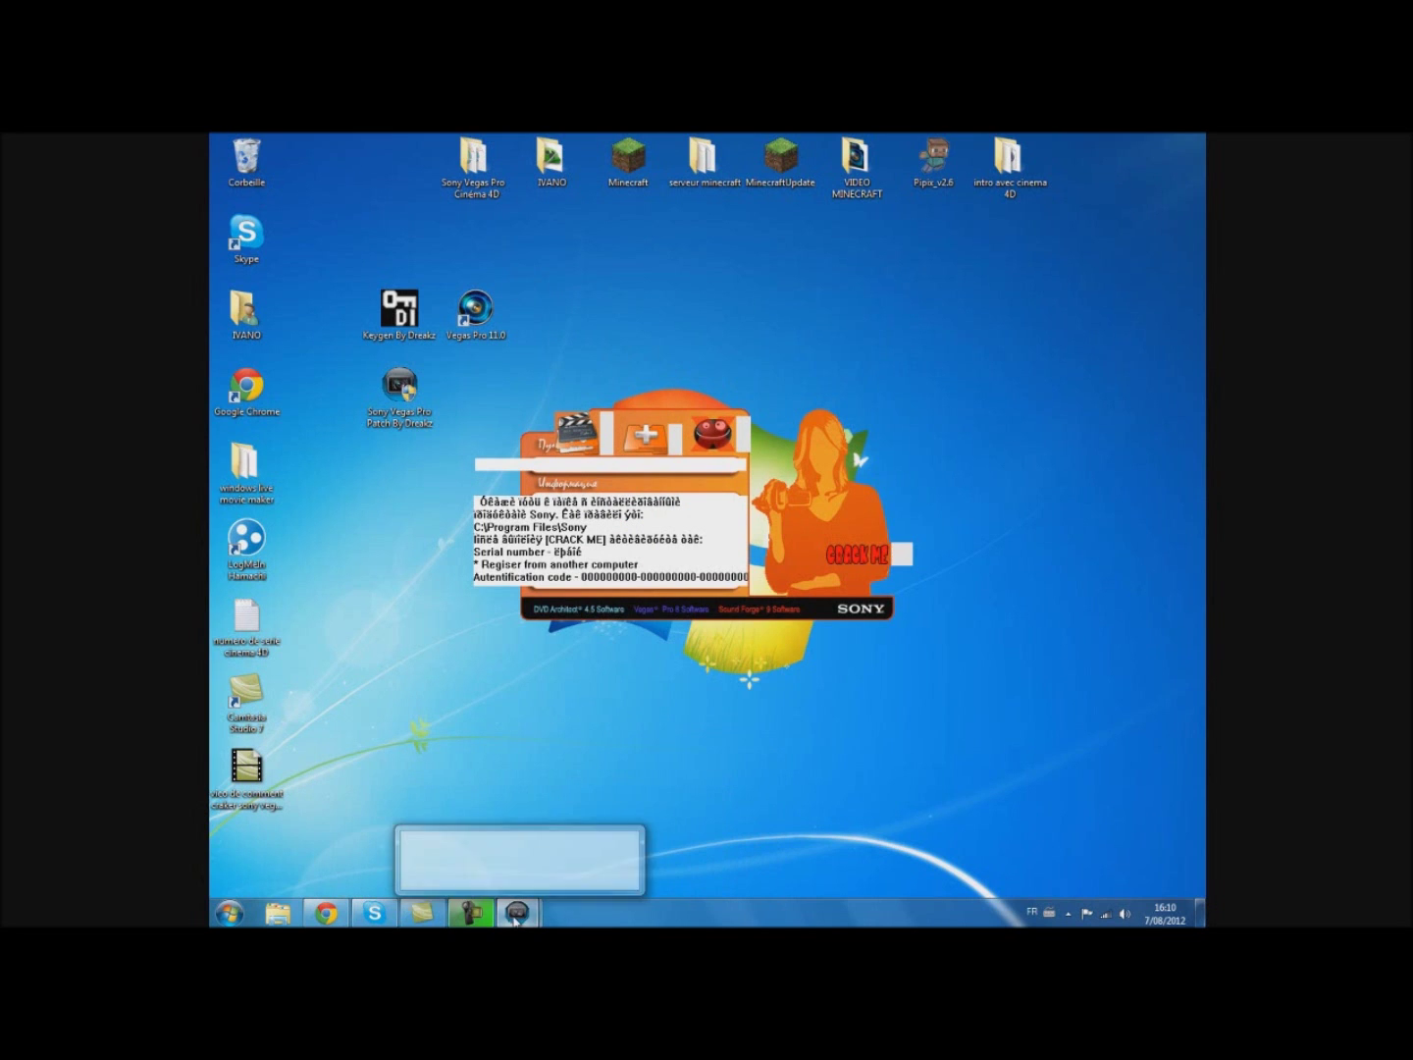
pyautogui.click(509, 885)
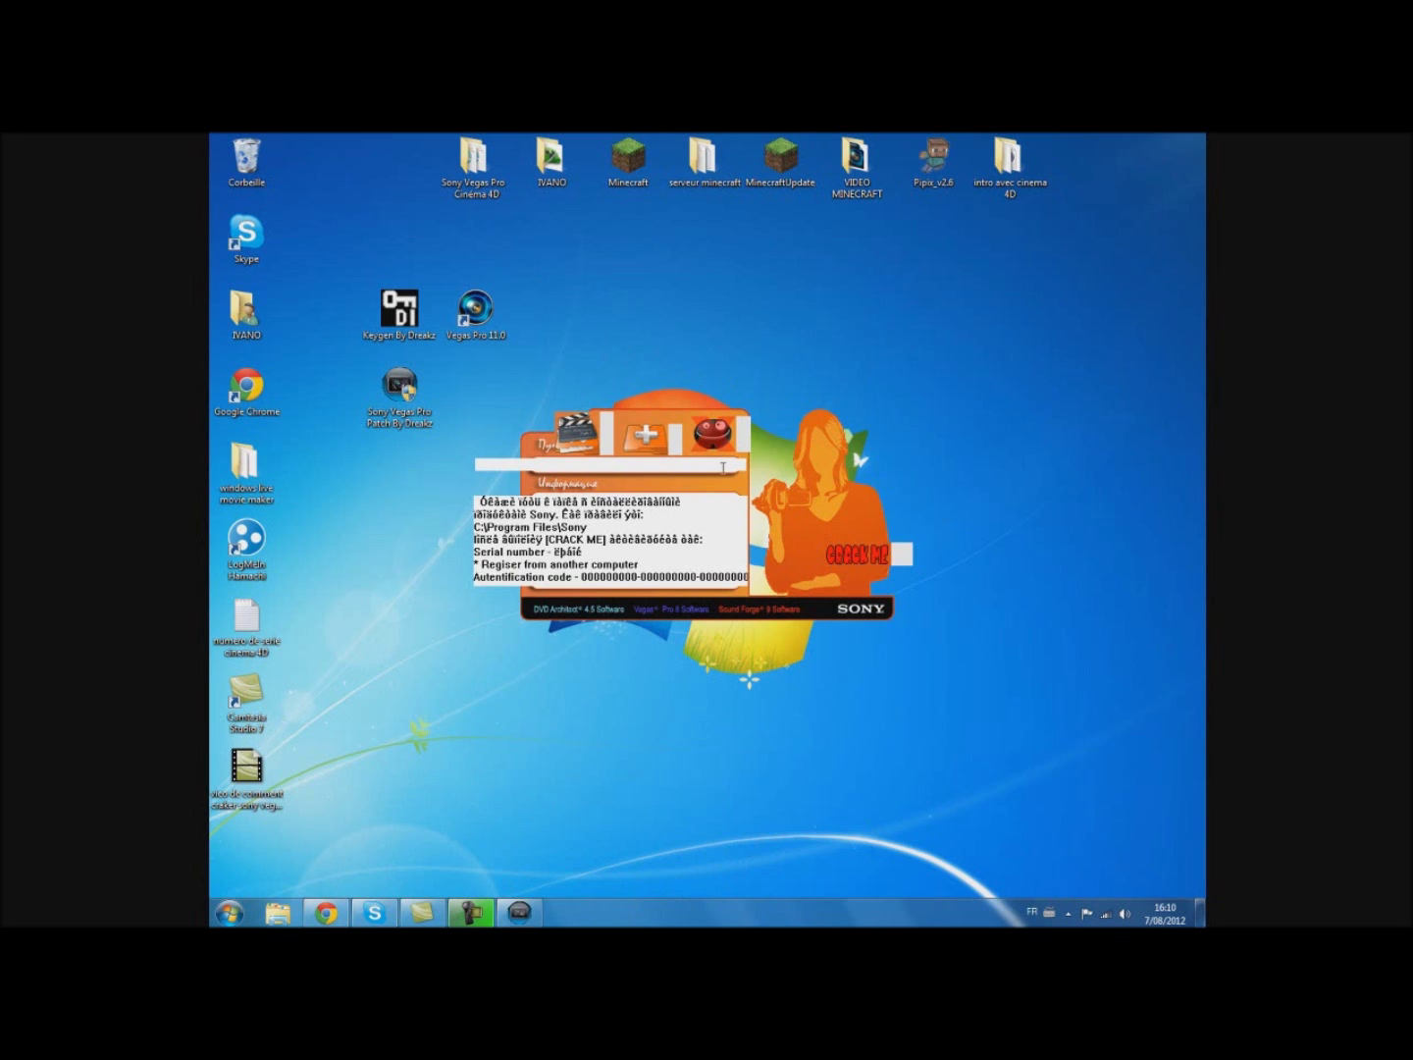
pyautogui.click(713, 434)
# Step: Launch the Sony Vegas Pro Patch By Dreakz application and choose C:\Program Files\Sony\Vegas Pro 11.0 as its target folder
pyautogui.click(398, 387)
pyautogui.doubleClick(398, 387)
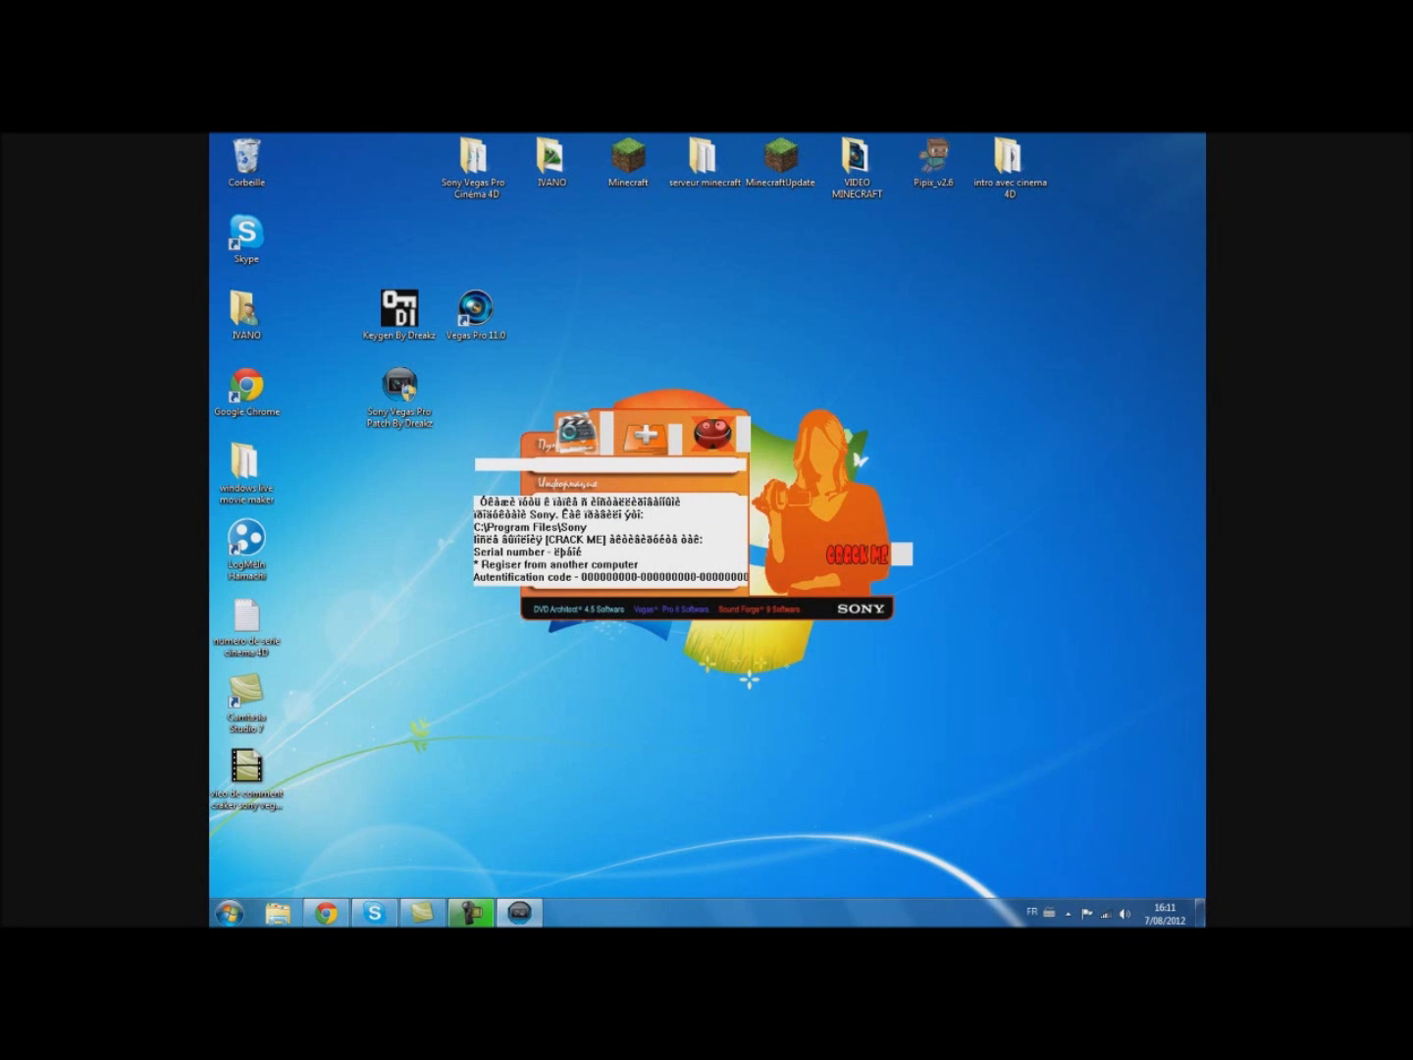
pyautogui.click(576, 435)
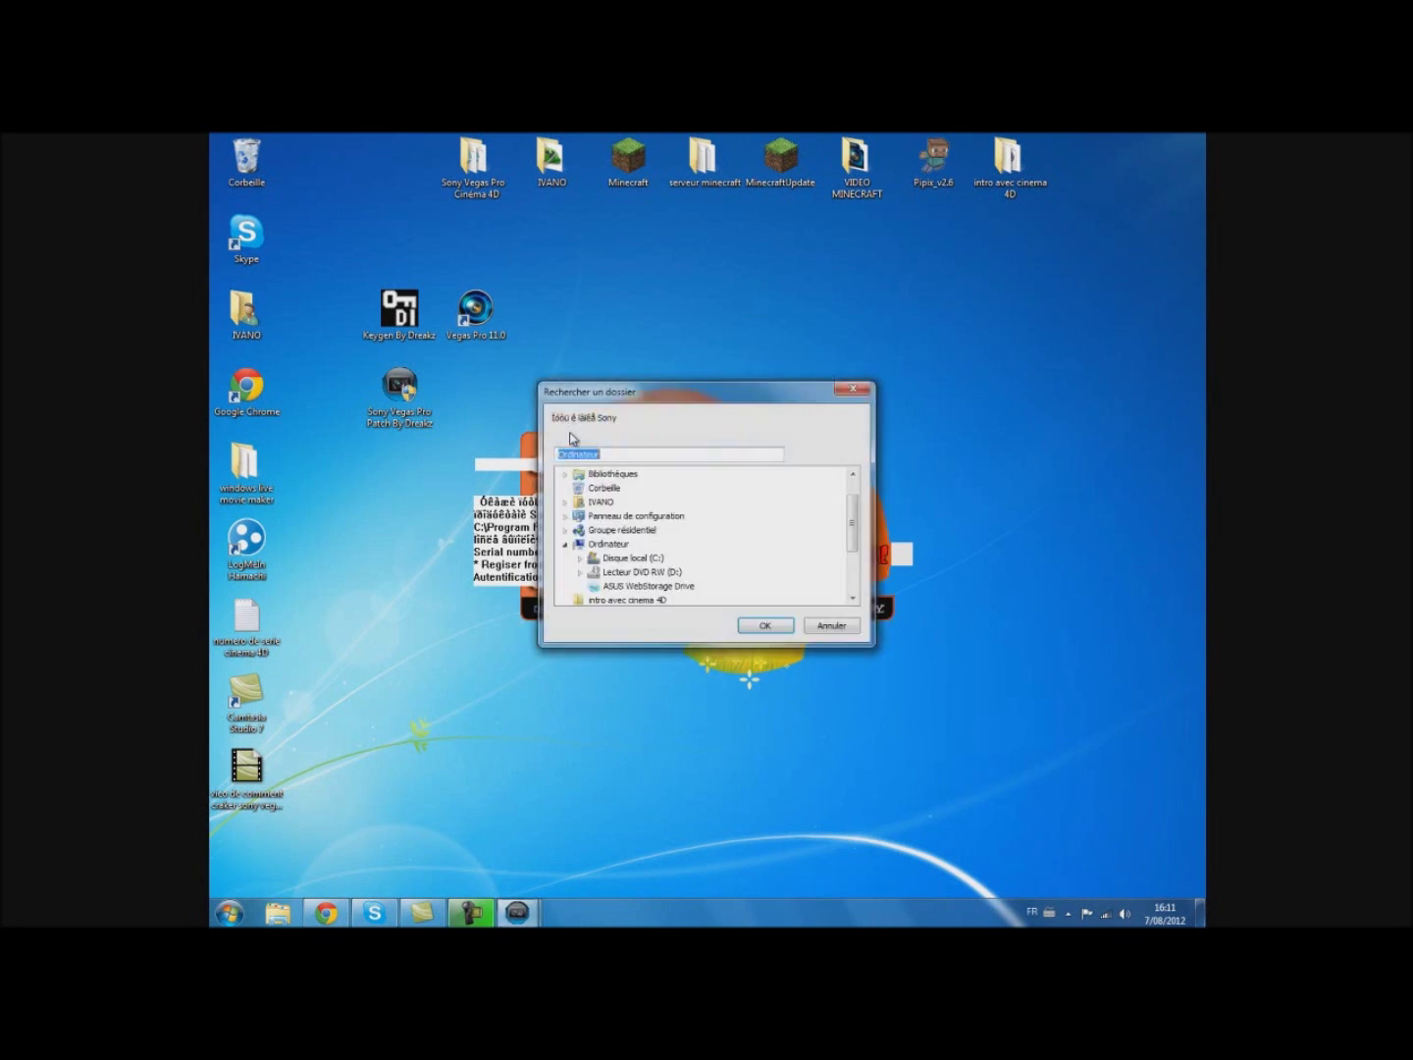
pyautogui.click(580, 558)
pyautogui.scroll(-1, 822, 556)
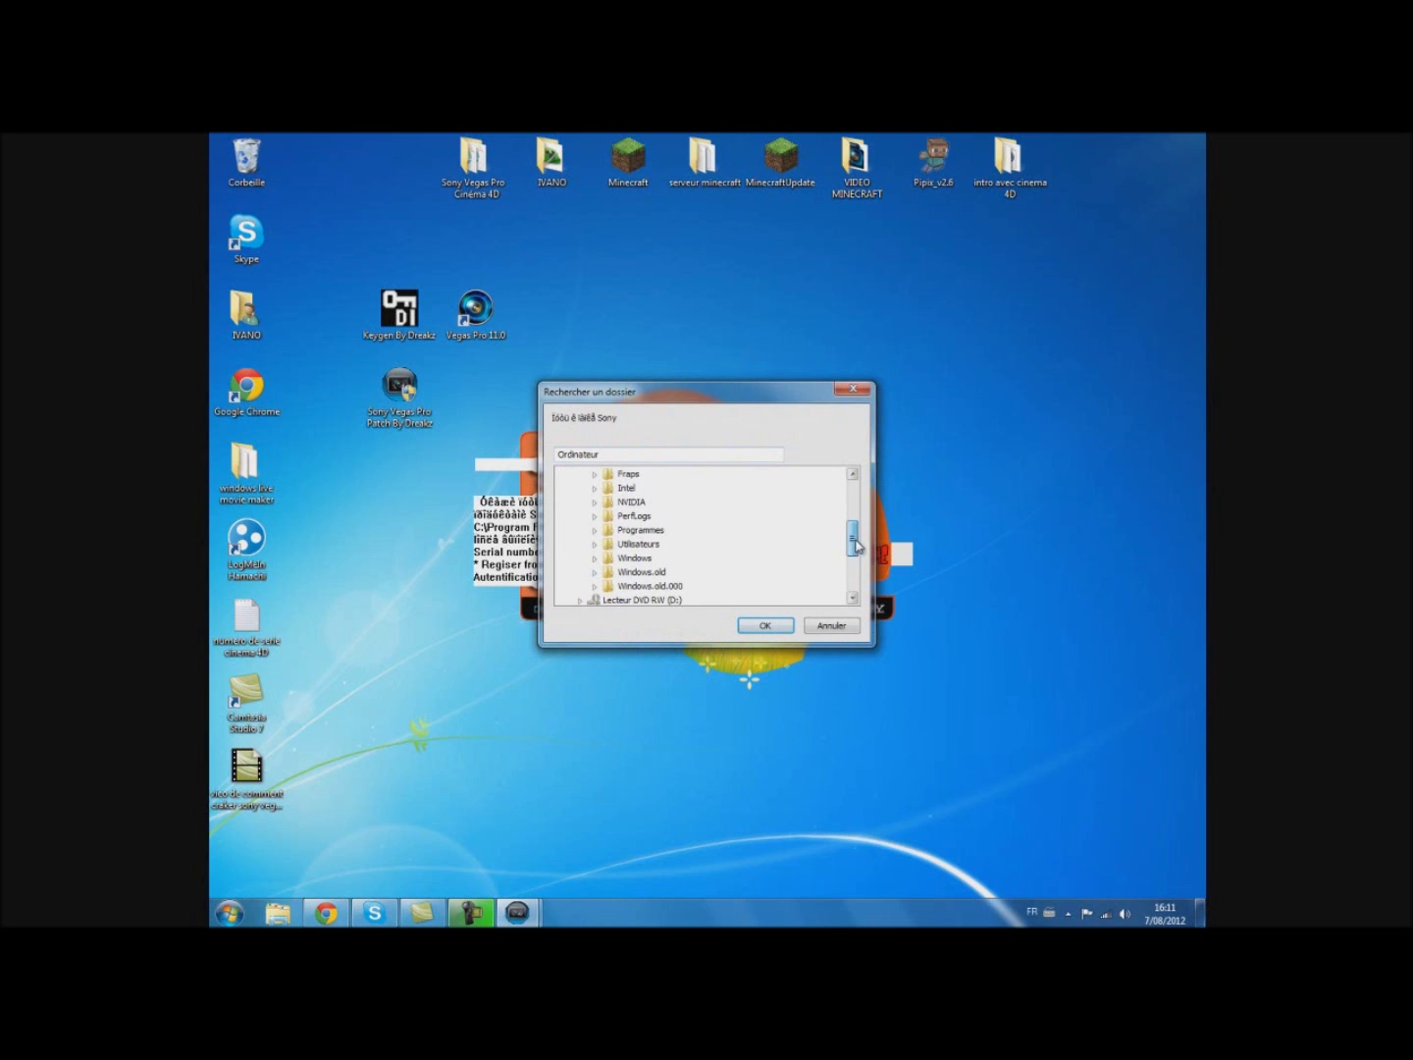
pyautogui.click(593, 530)
pyautogui.moveTo(860, 526); pyautogui.dragTo(860, 558)
pyautogui.click(609, 531)
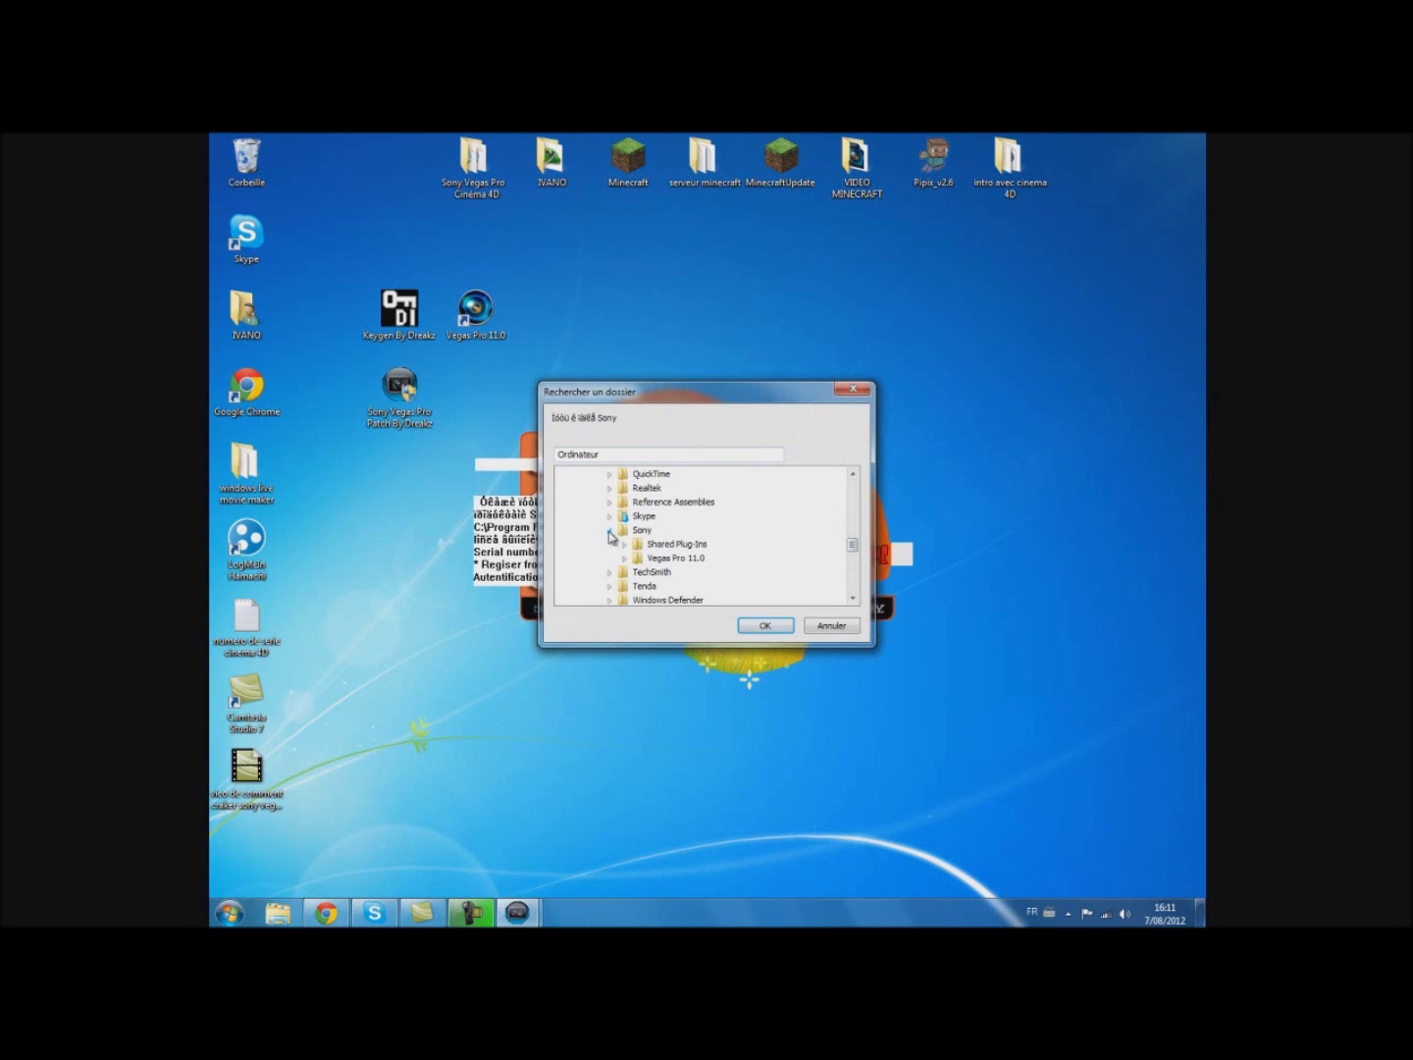
pyautogui.click(677, 558)
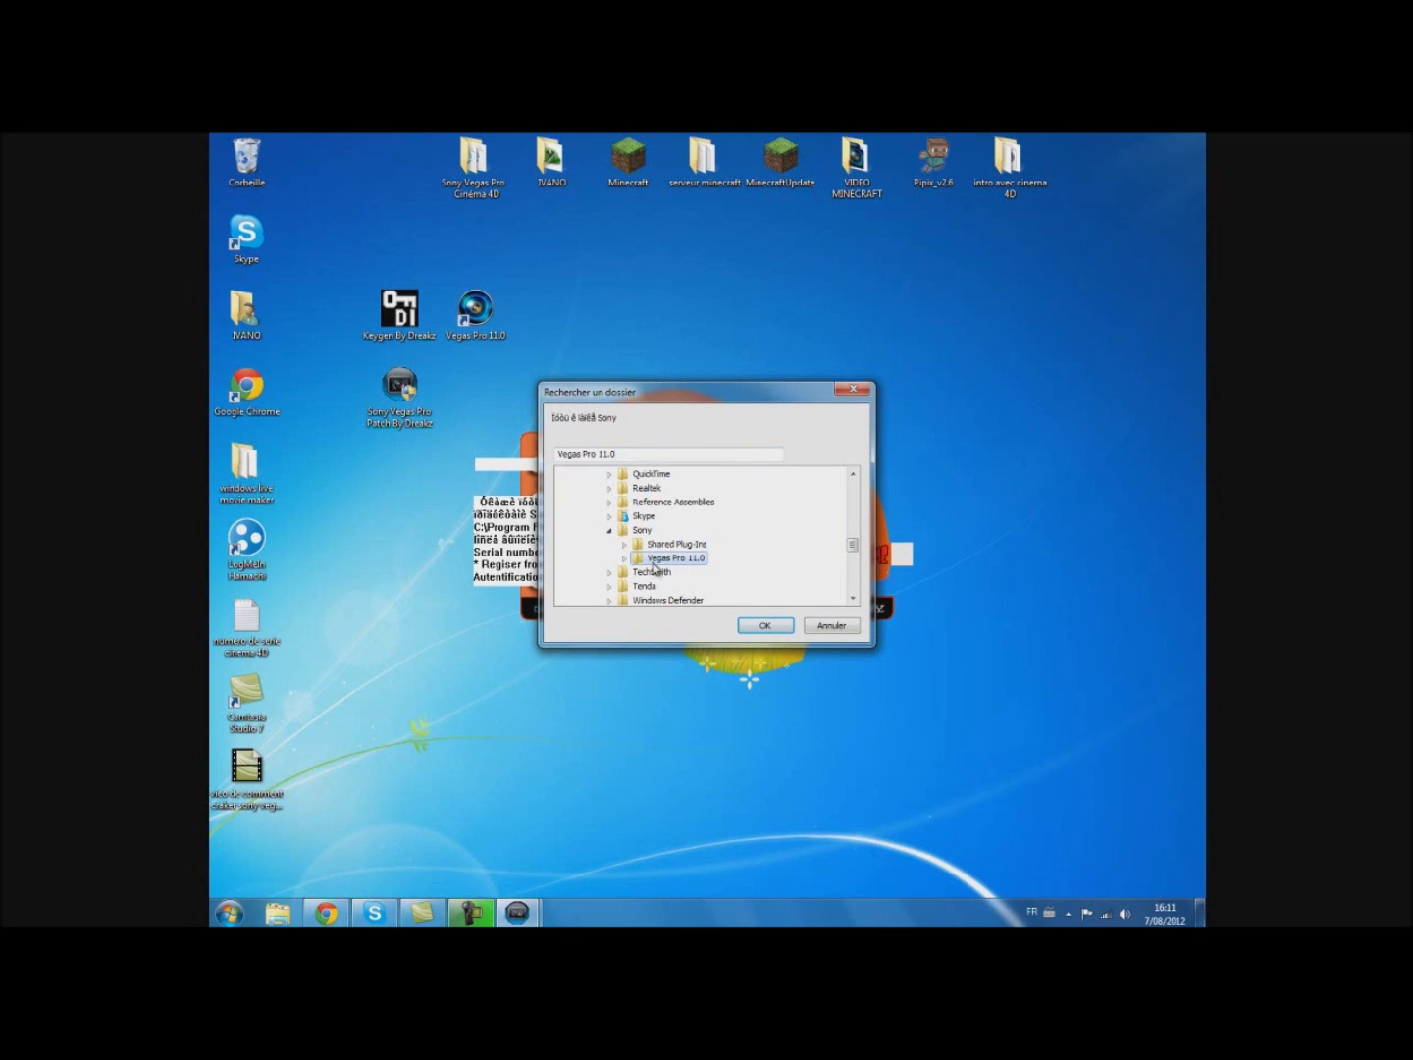
pyautogui.click(624, 560)
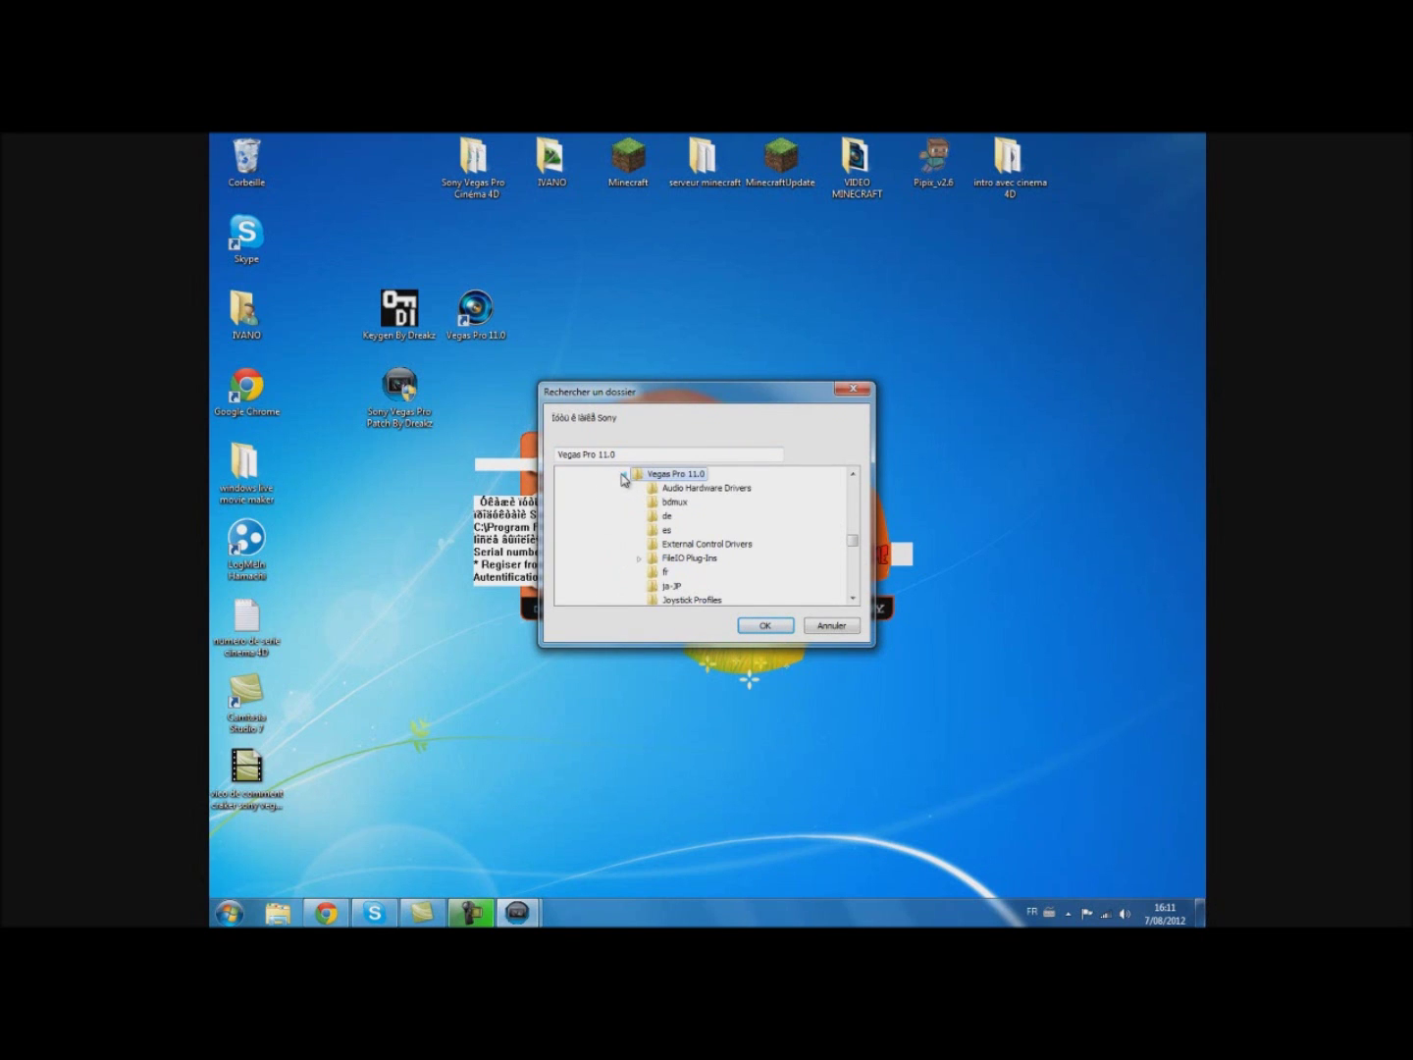
pyautogui.click(623, 477)
pyautogui.scroll(2, 635, 506)
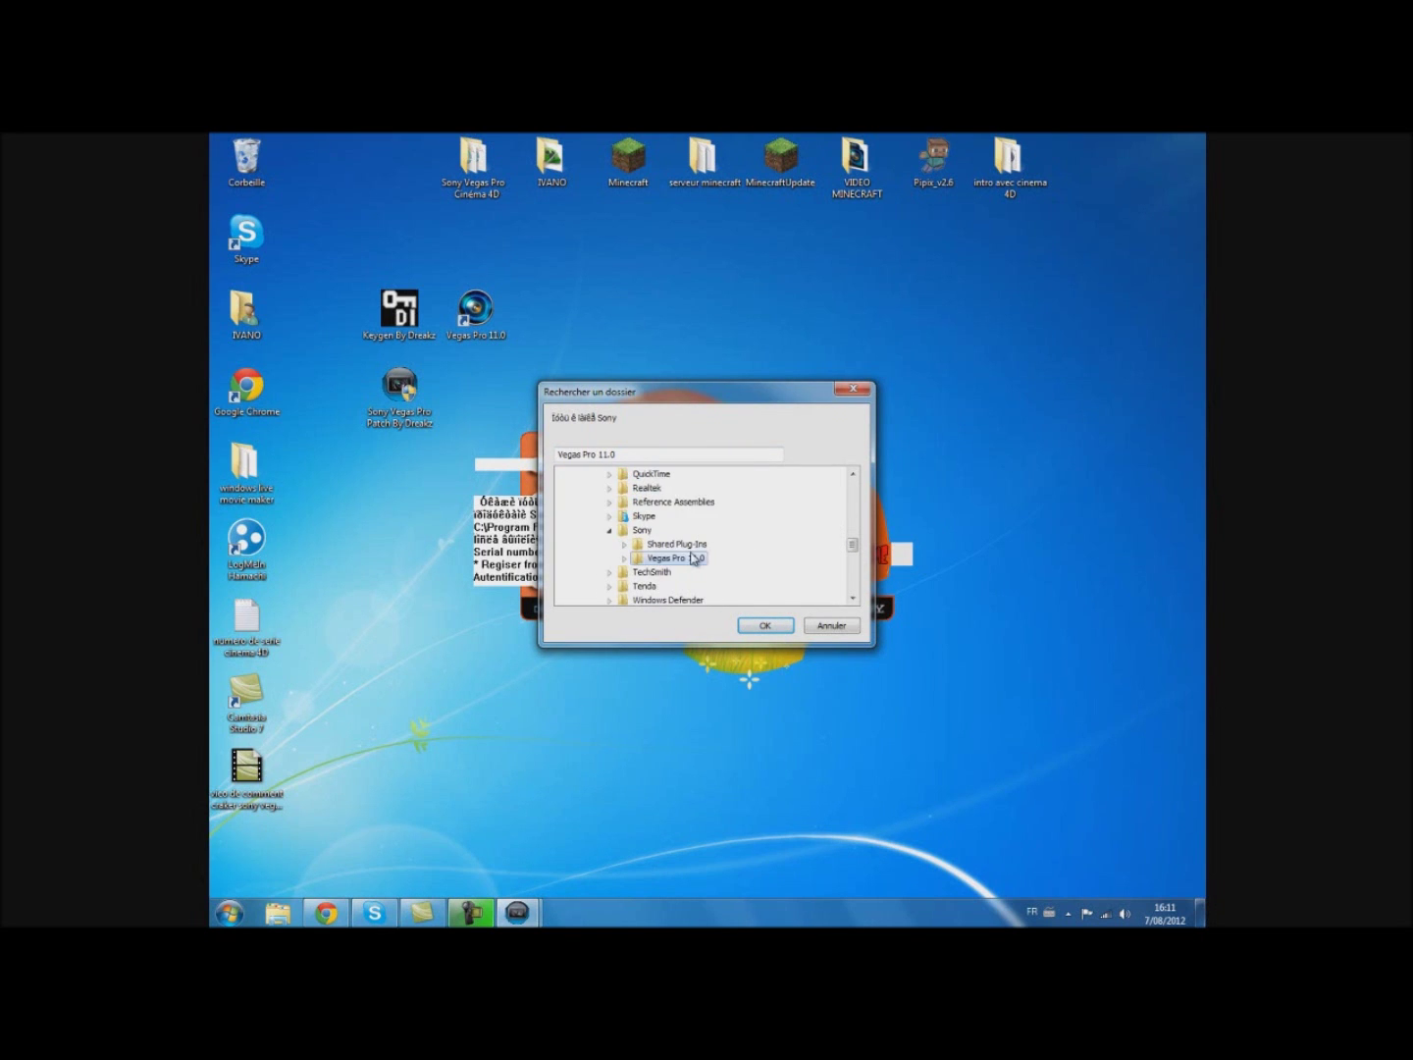
pyautogui.click(766, 624)
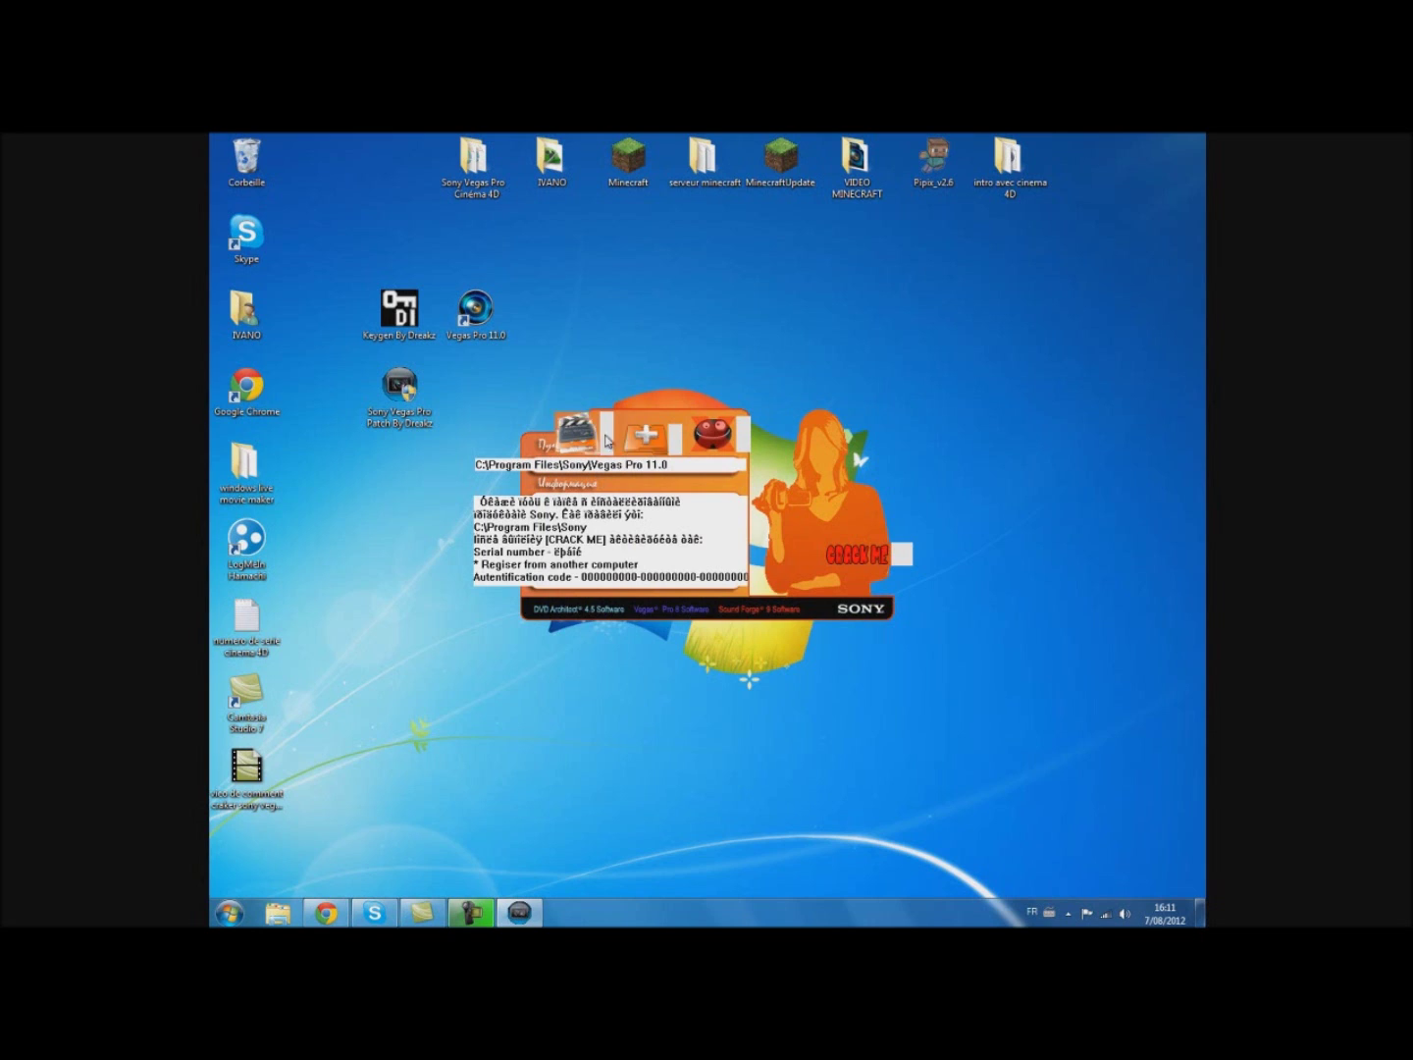
# Step: Add the chosen Vegas Pro 11.0 folder to the patch list, run CRACK ME on it, and close the patcher
pyautogui.click(653, 446)
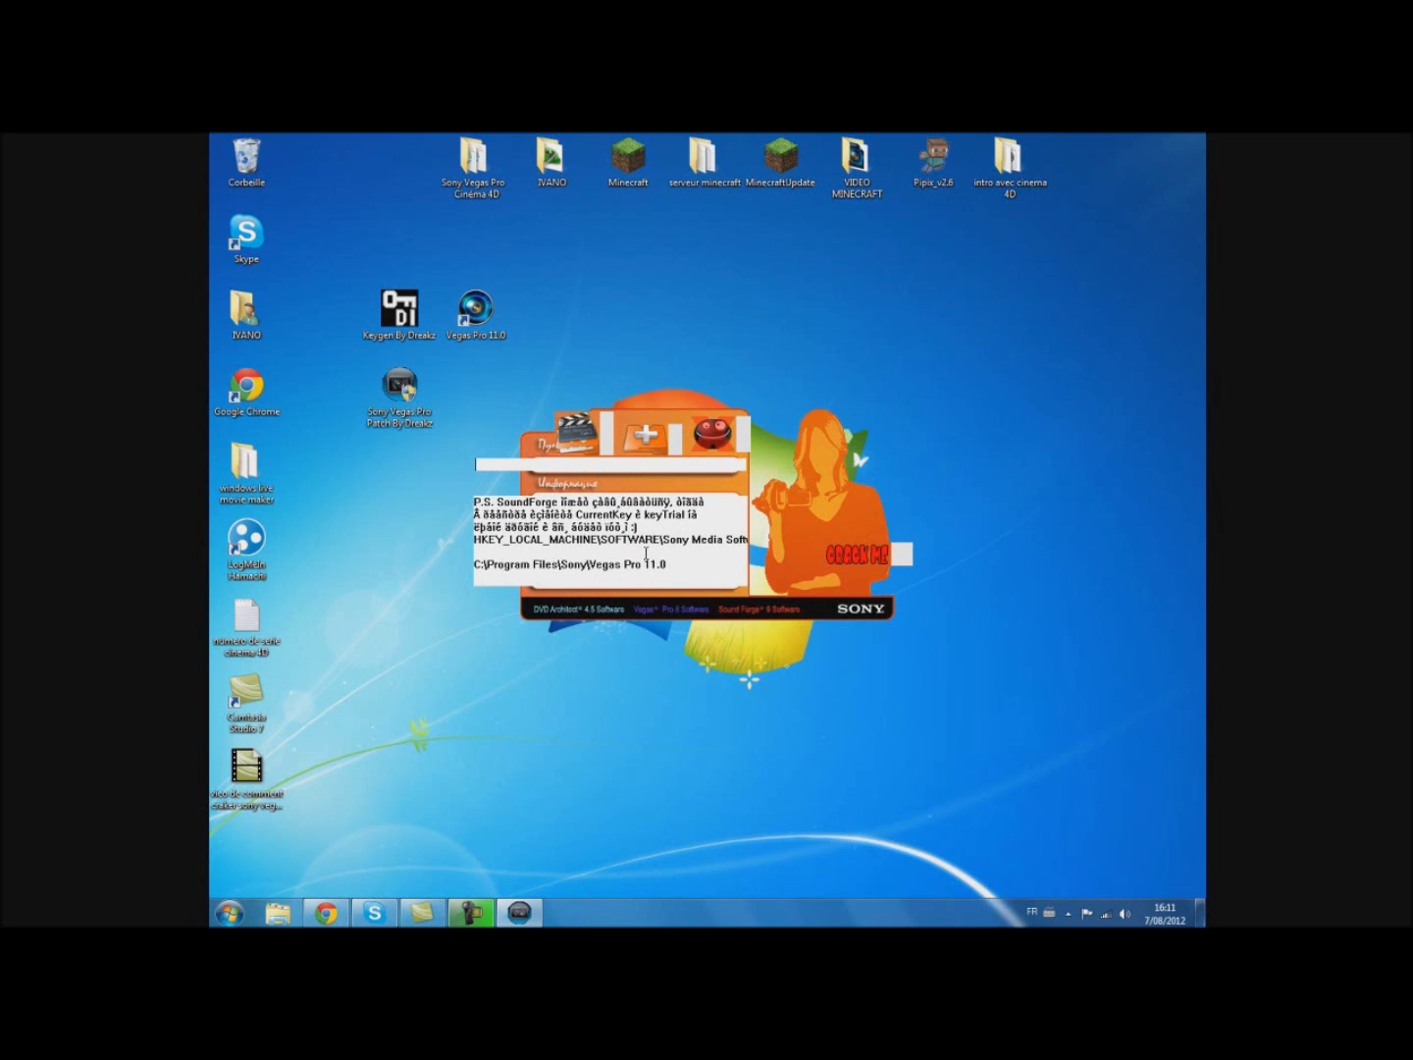
pyautogui.click(859, 567)
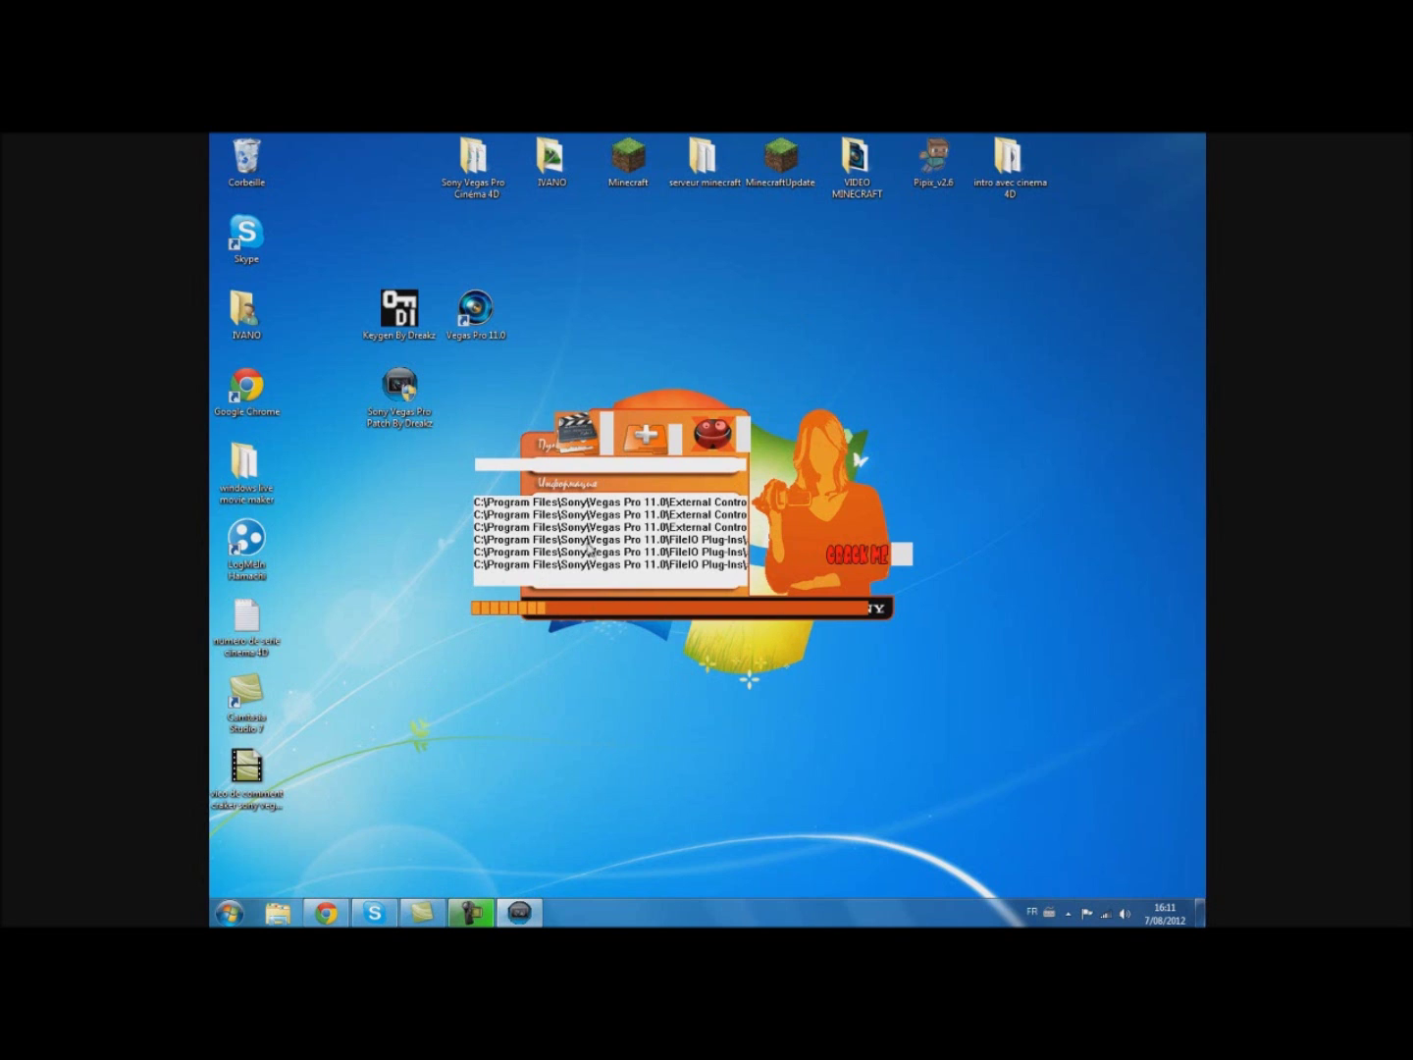
pyautogui.click(482, 920)
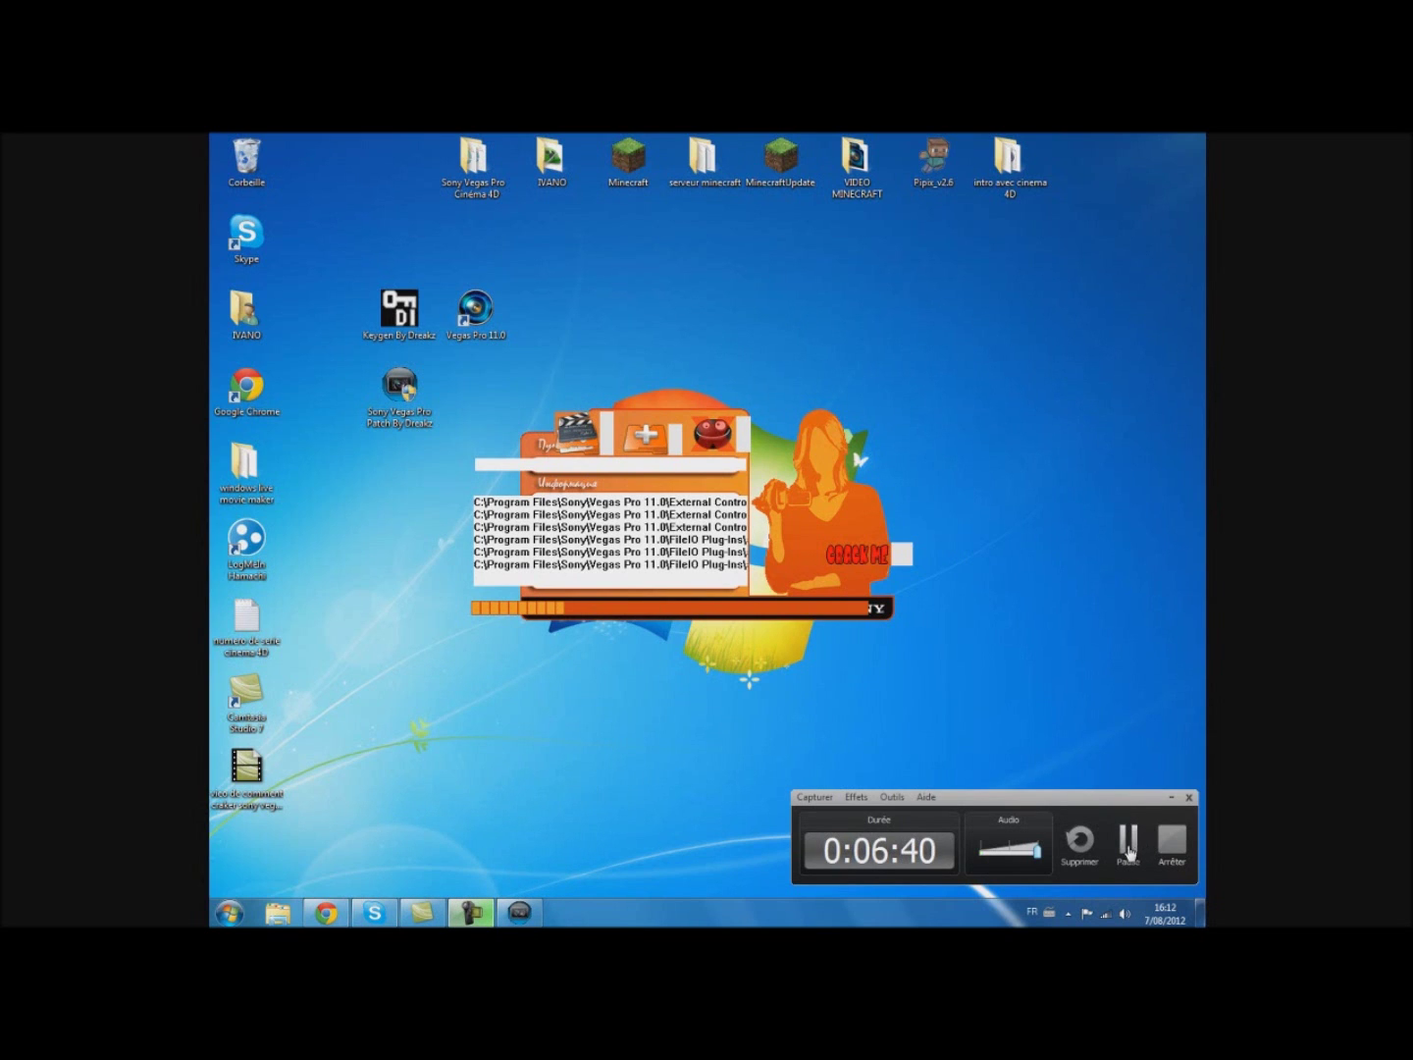
pyautogui.click(1128, 853)
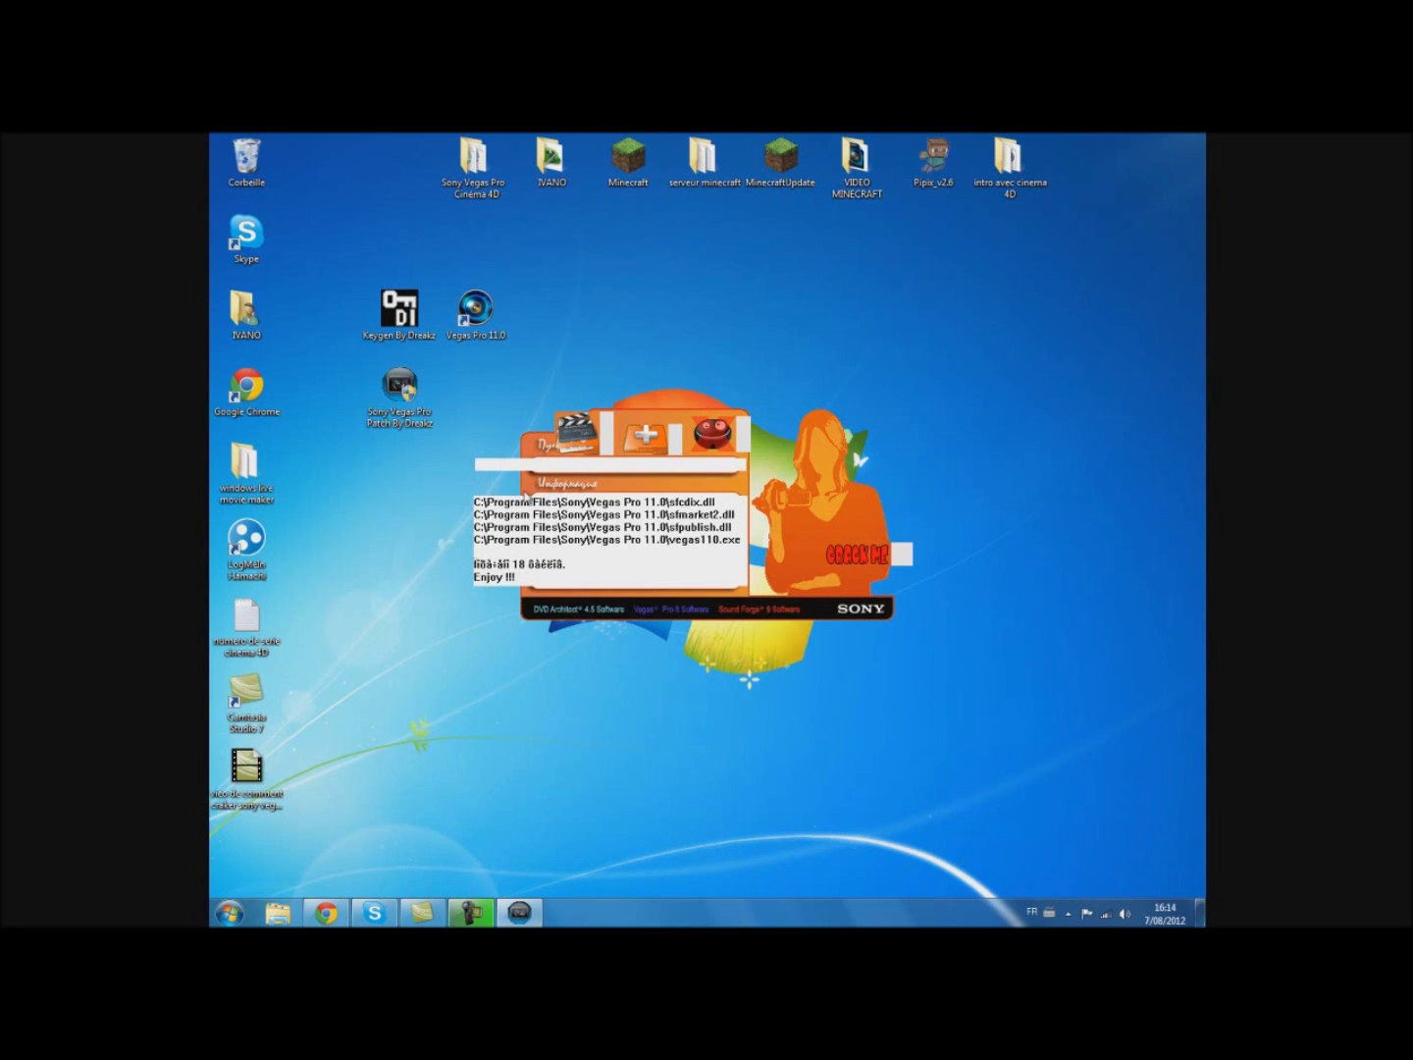
pyautogui.click(721, 443)
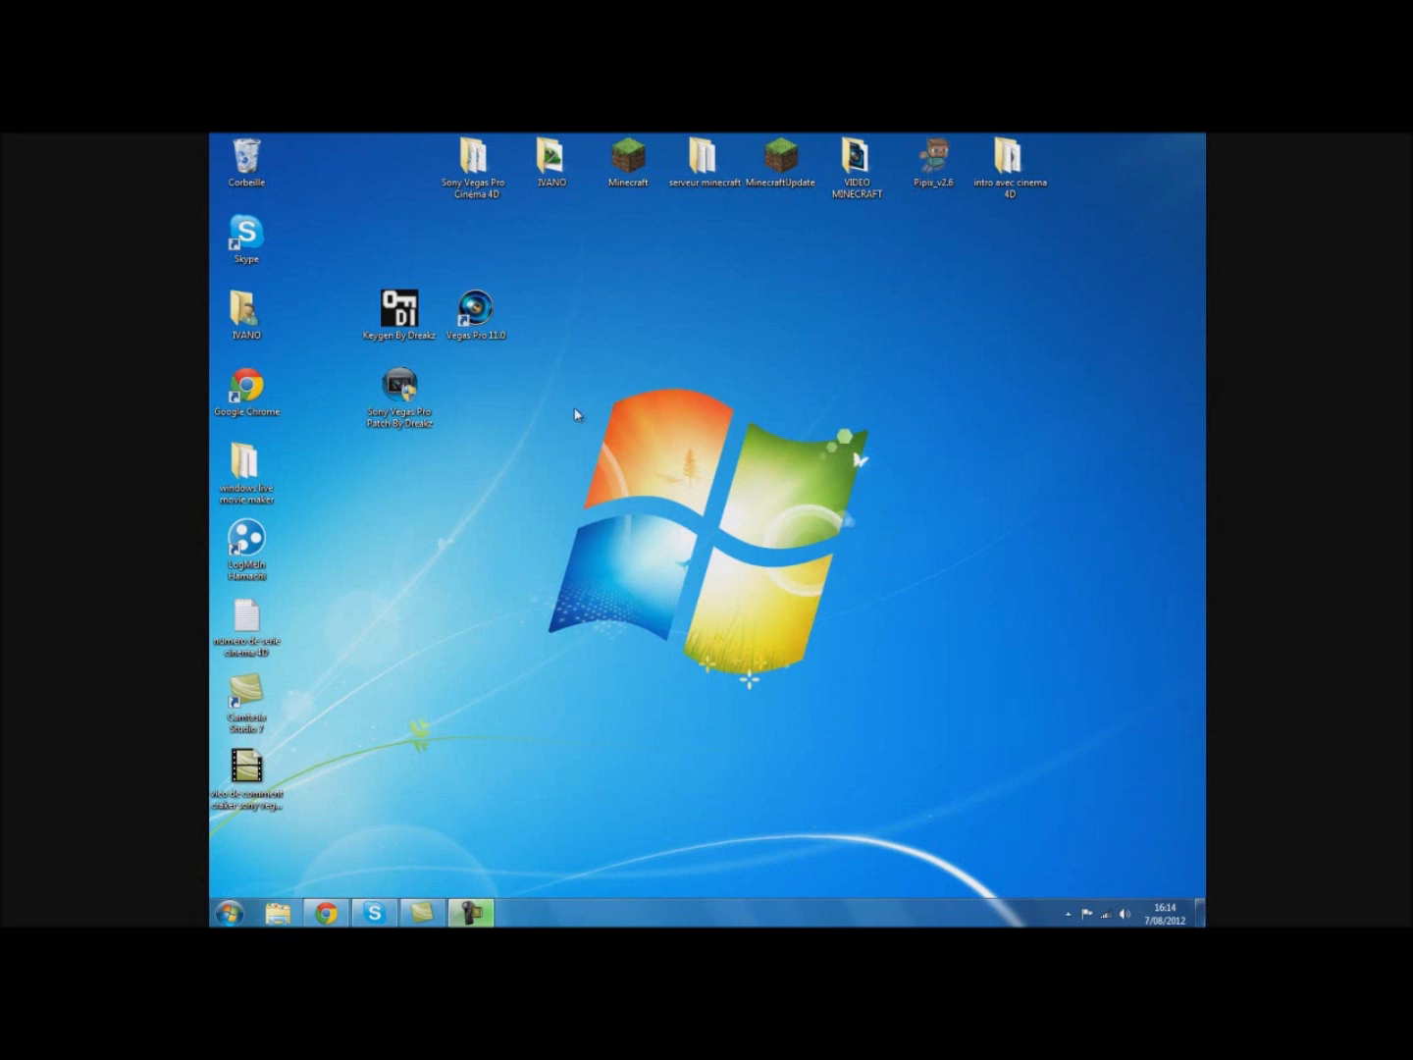
# Step: Start Vegas Pro 11.0, proceed to its registration form, and select the option "Je dispose d'un numéro de série"
pyautogui.doubleClick(500, 325)
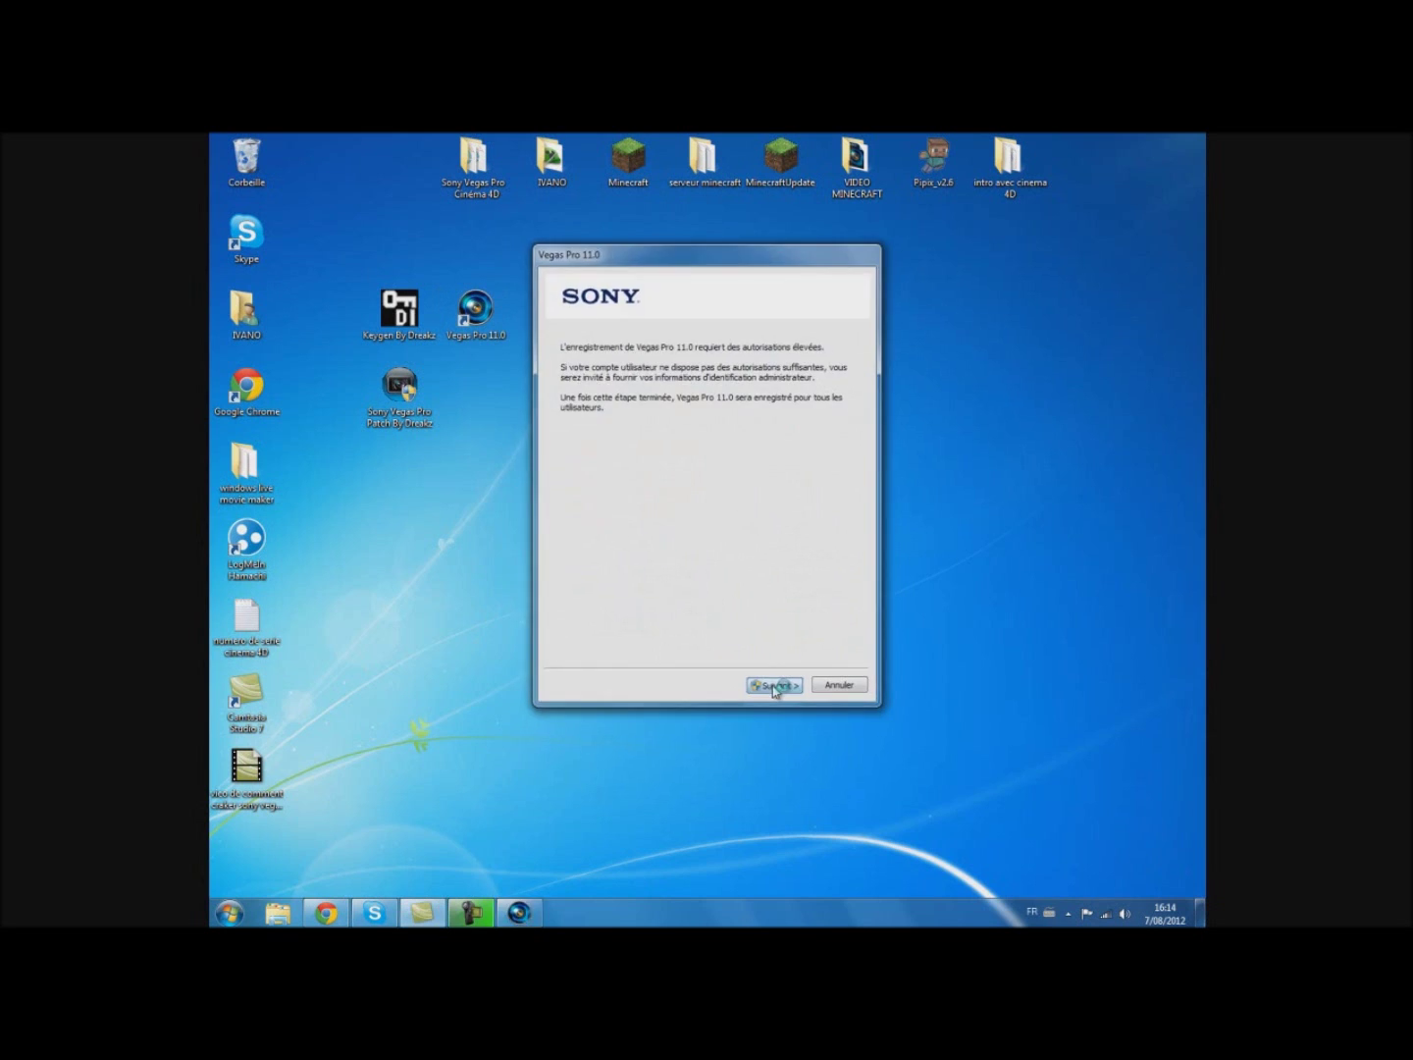
pyautogui.click(773, 687)
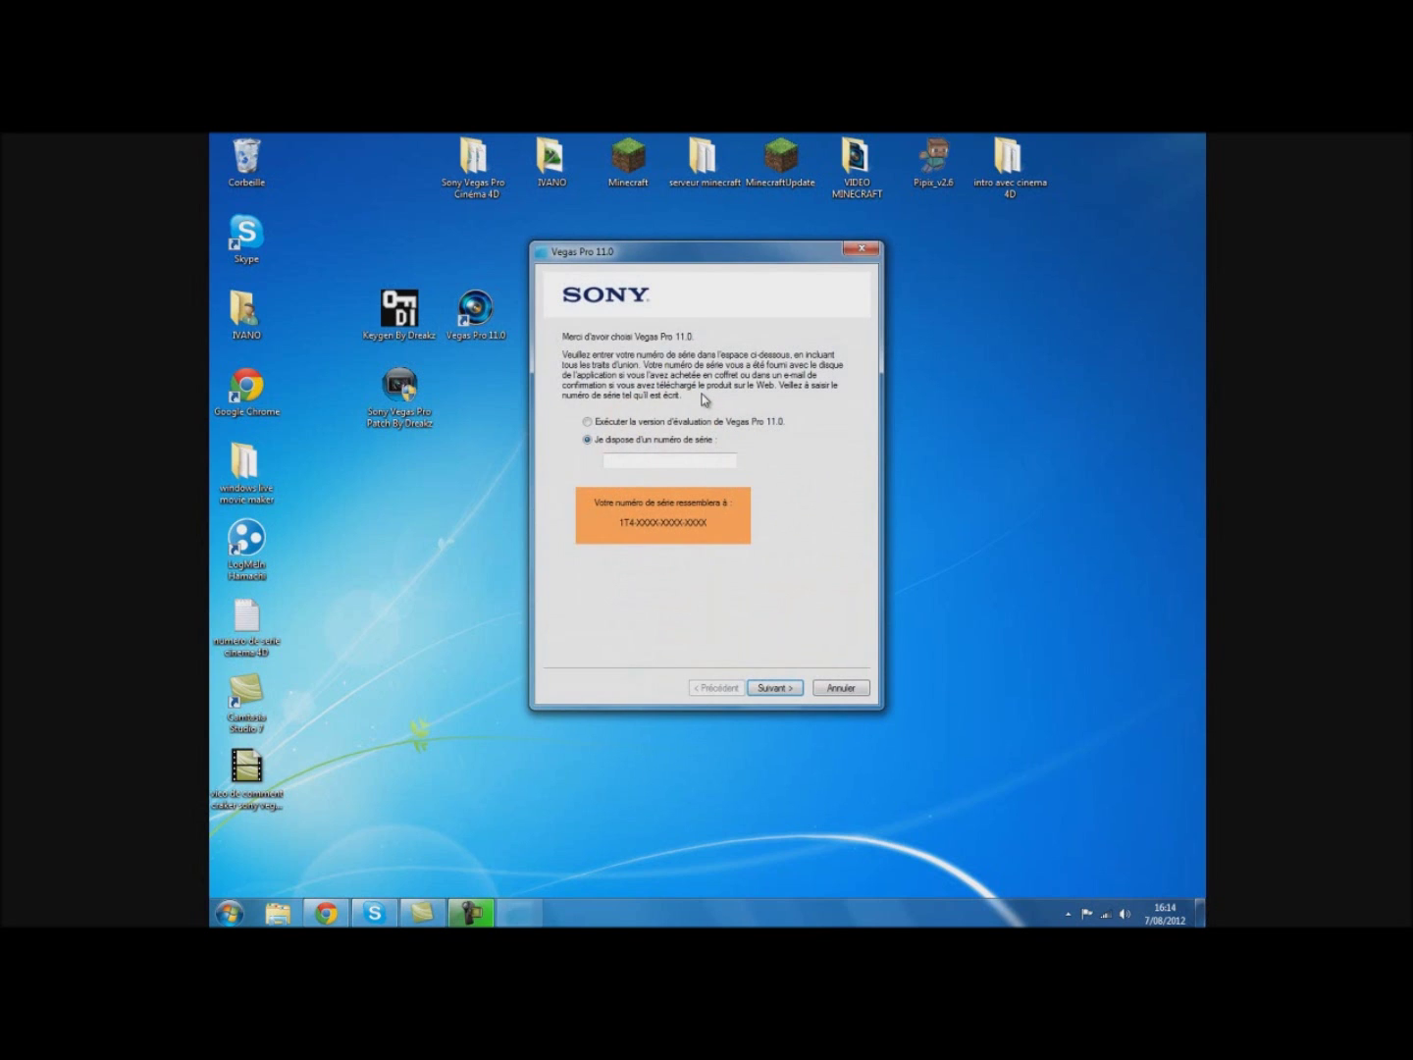
pyautogui.click(636, 429)
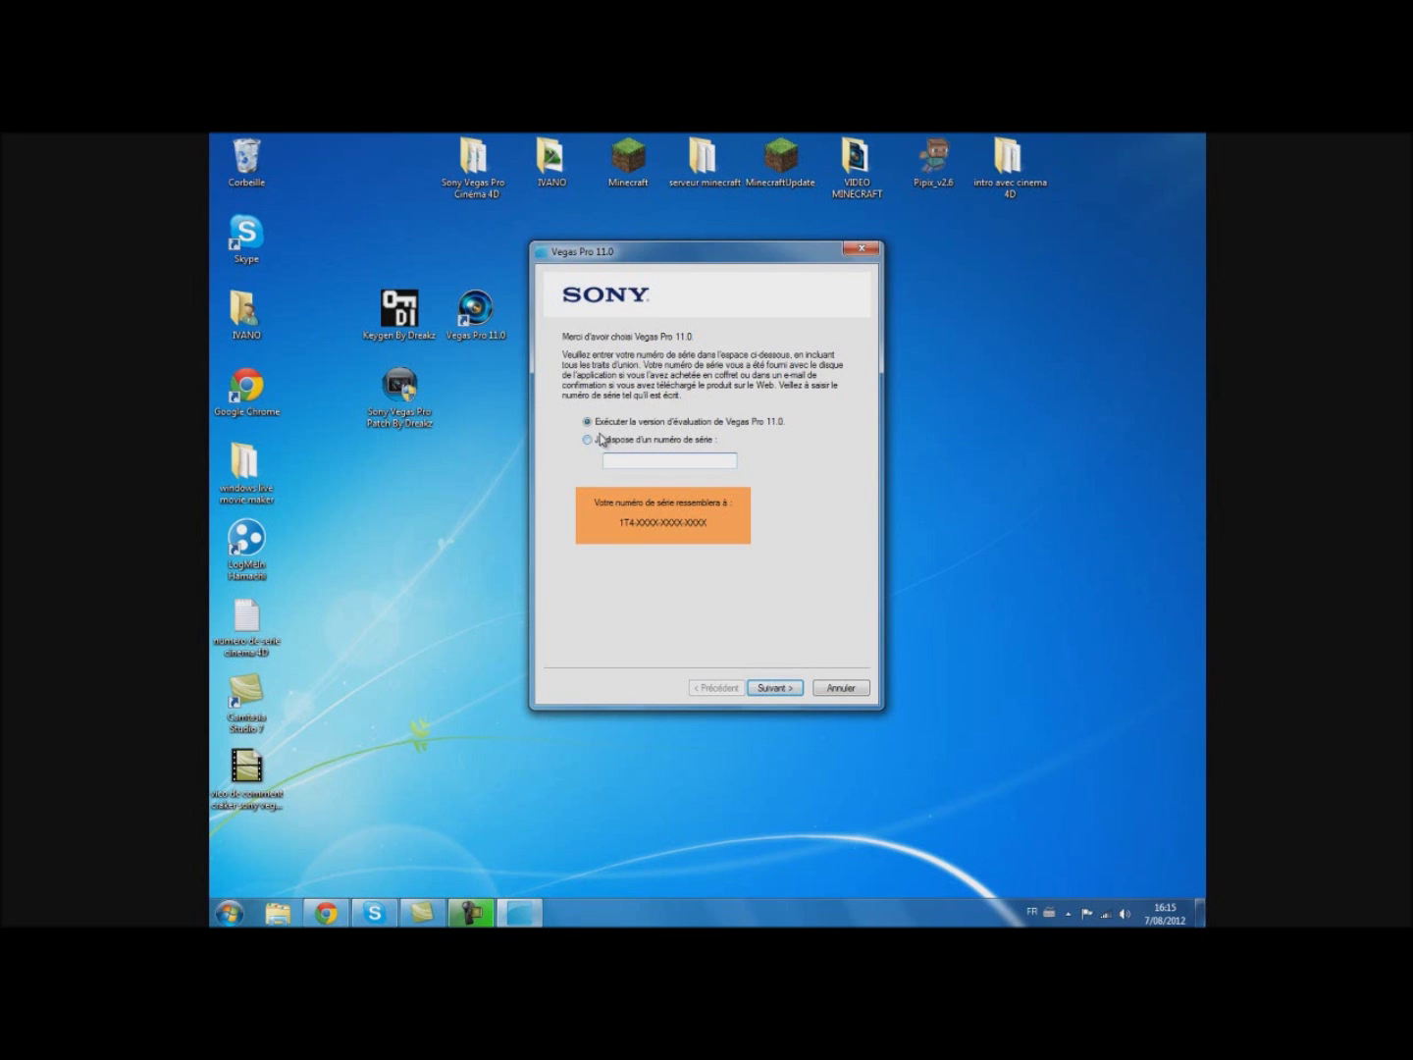
pyautogui.click(593, 441)
pyautogui.moveTo(693, 261); pyautogui.dragTo(946, 241)
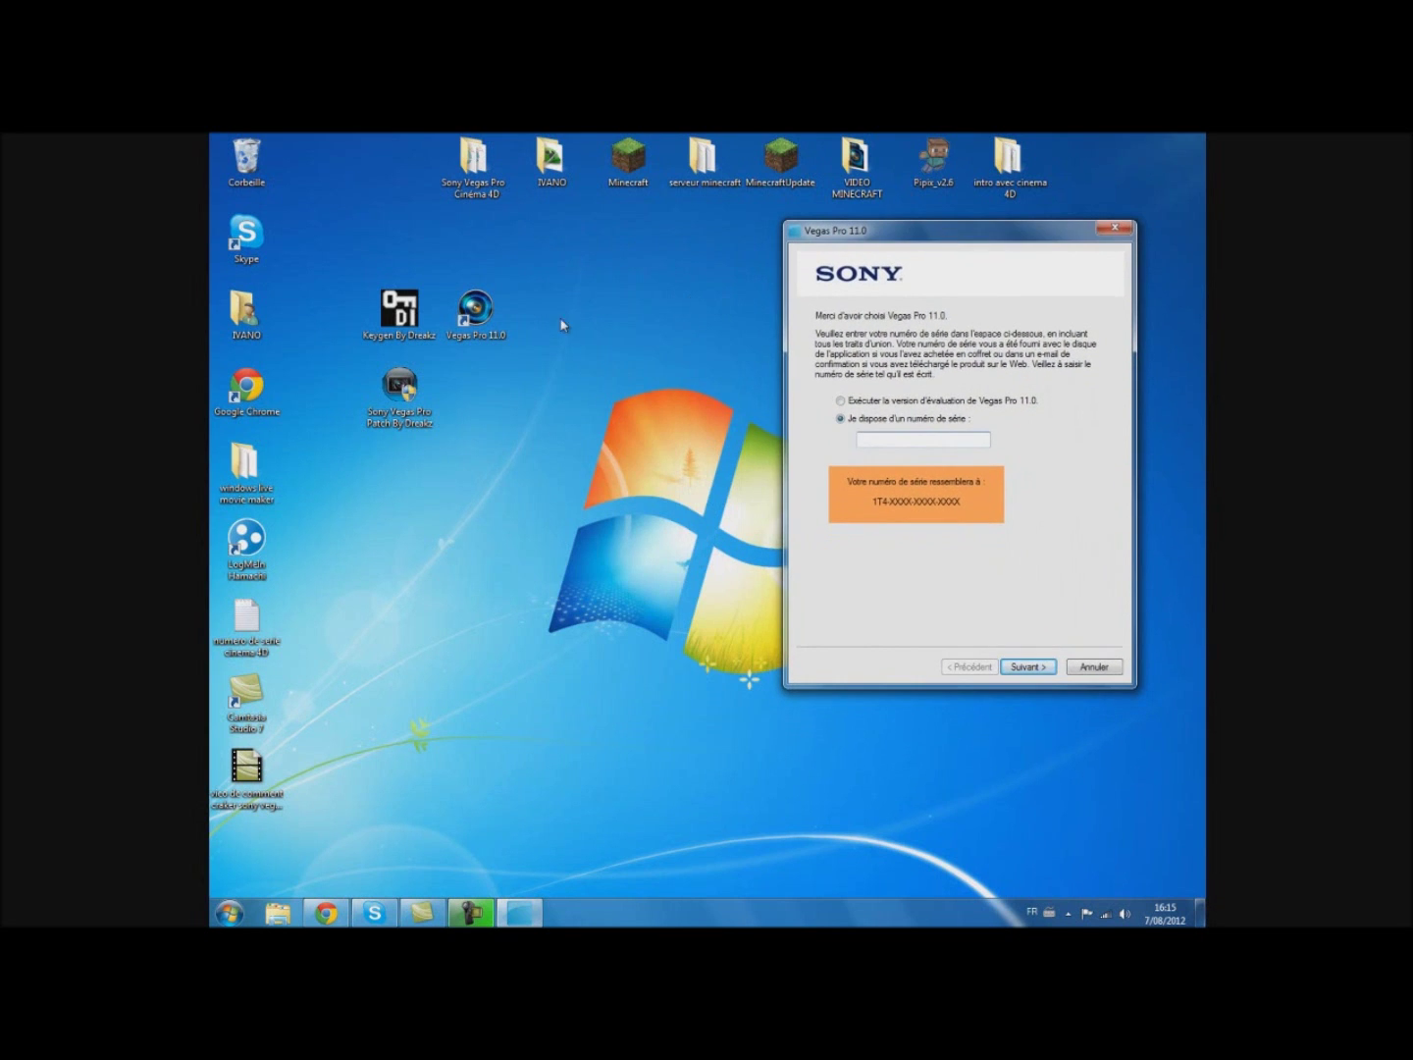
# Step: Launch Keygen By Dreakz, dismiss its introductory message, and place the Vegas Pro 11.0 registration window beside it
pyautogui.click(394, 334)
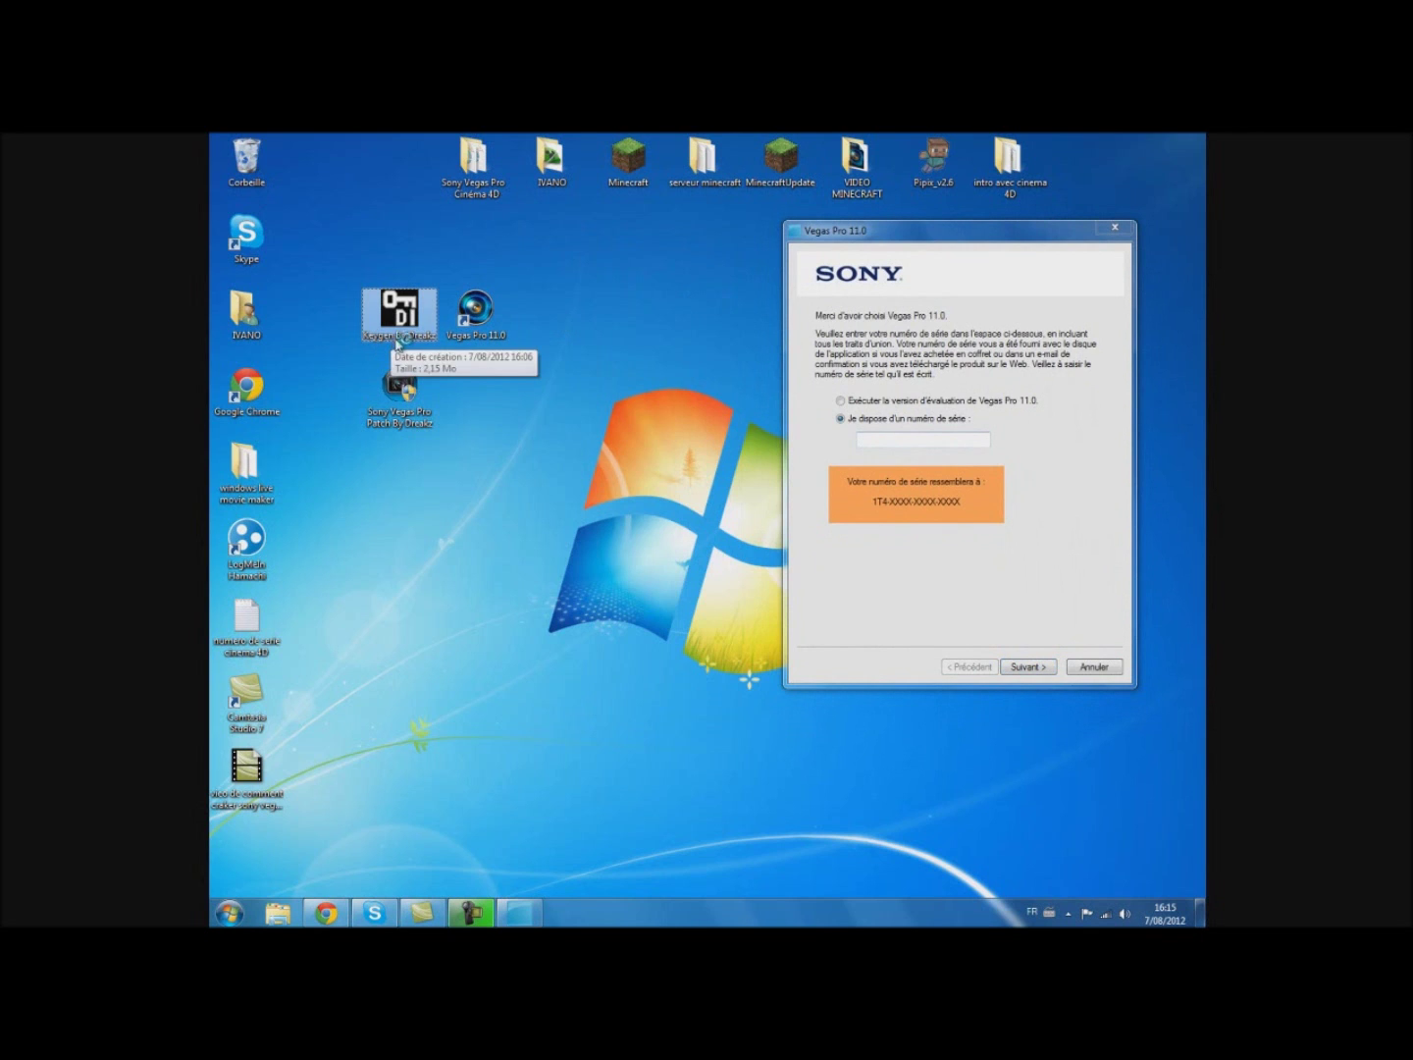
pyautogui.moveTo(924, 236); pyautogui.dragTo(1206, 252)
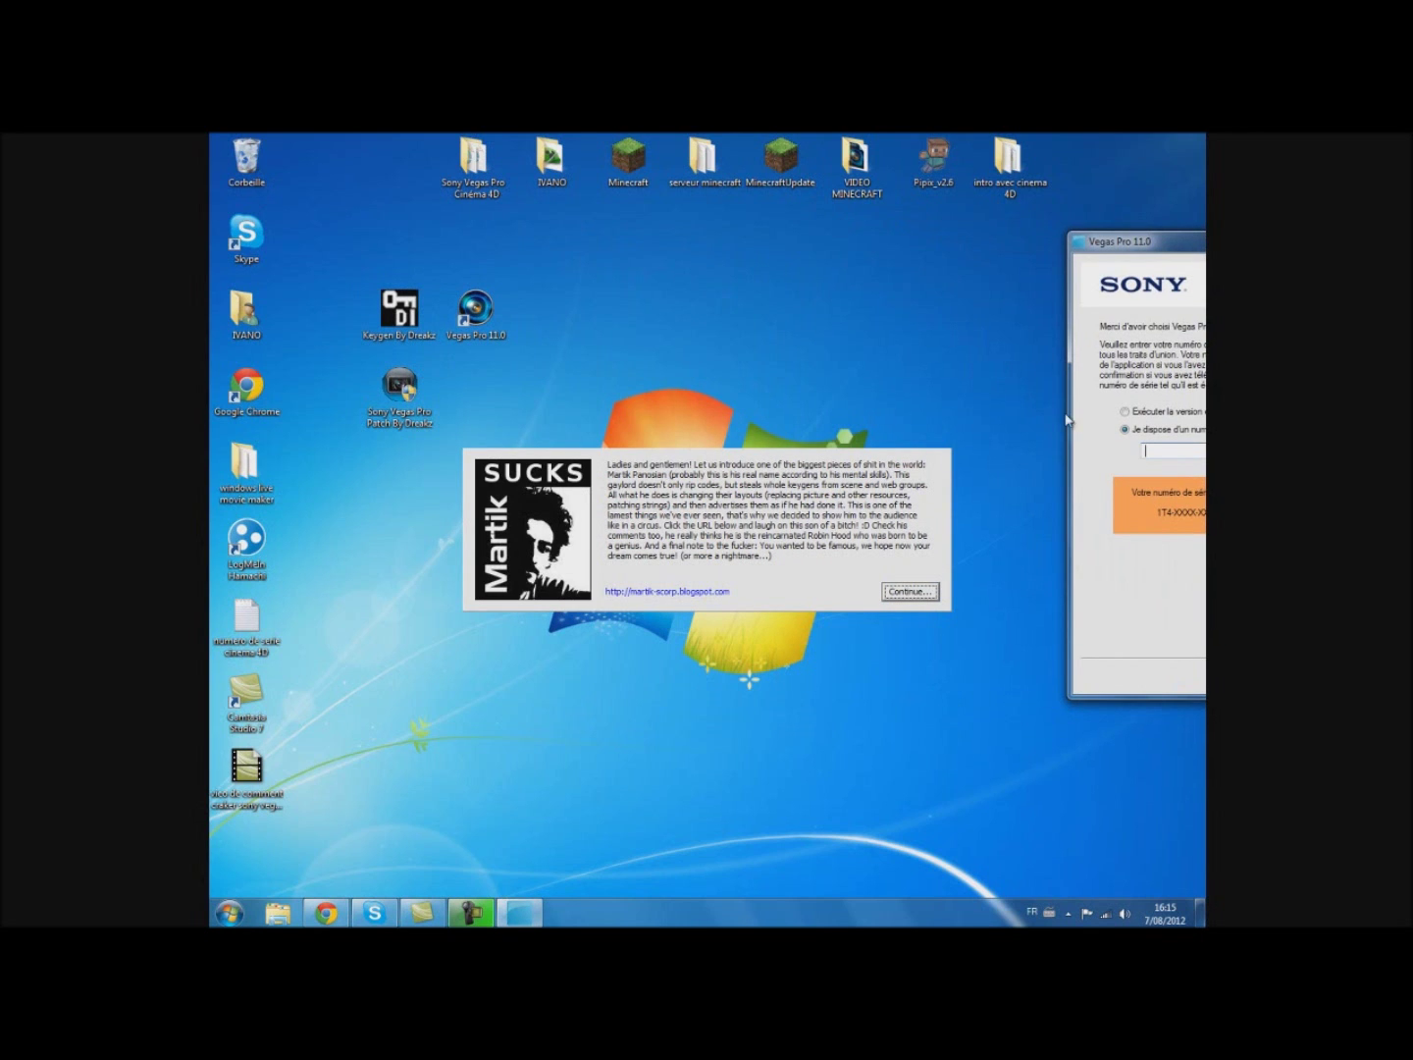
pyautogui.click(916, 591)
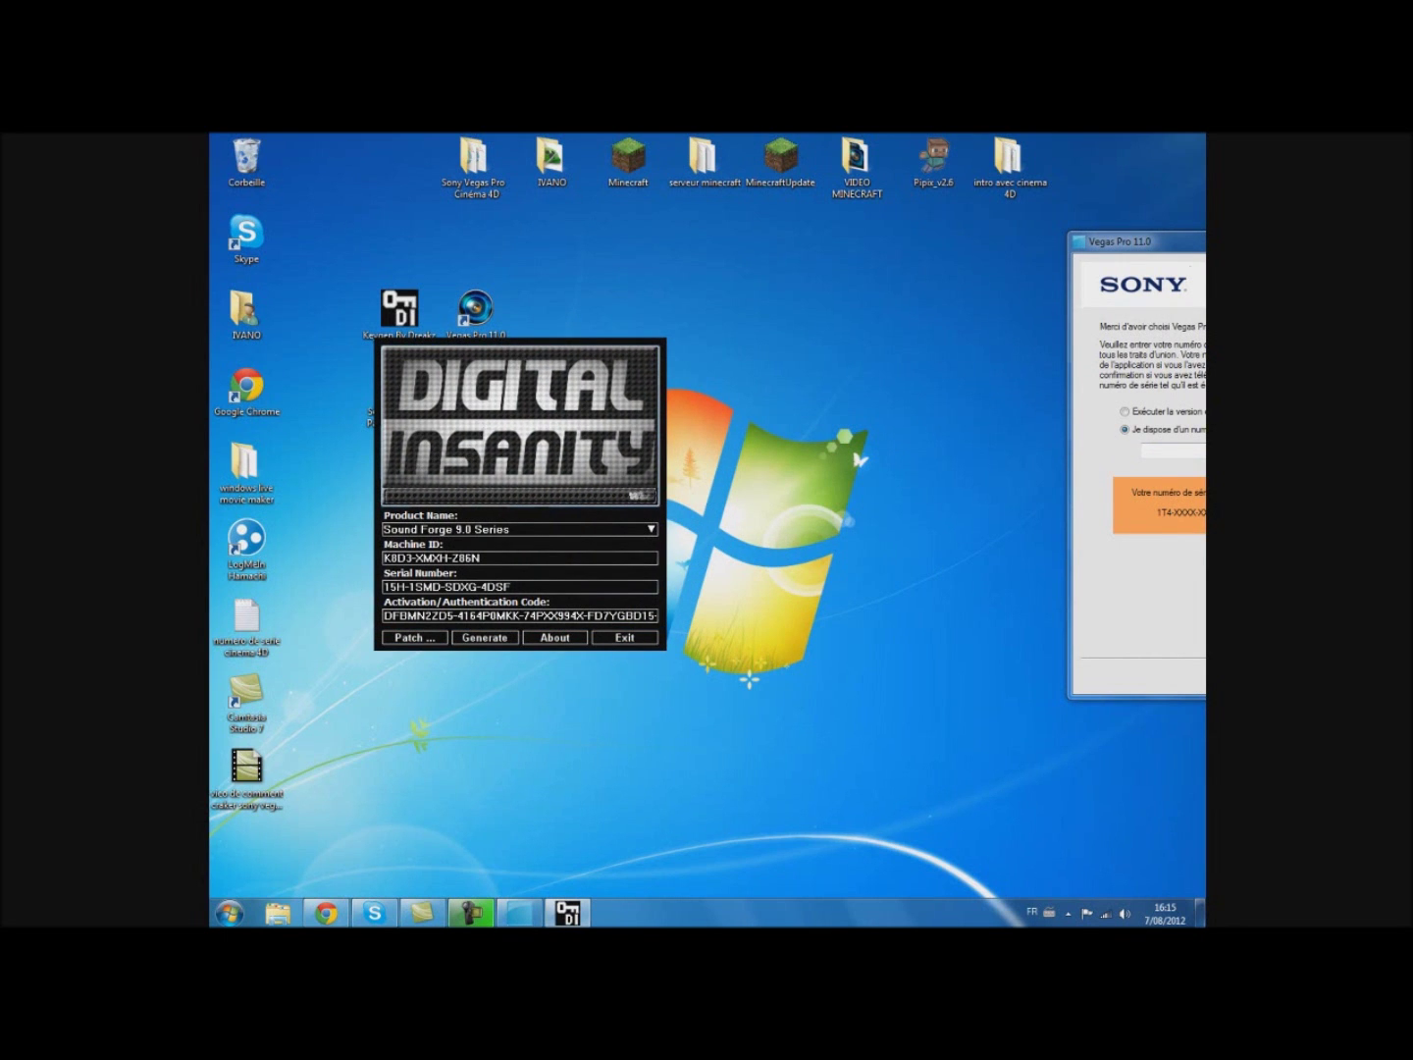
pyautogui.moveTo(1167, 252); pyautogui.dragTo(802, 274)
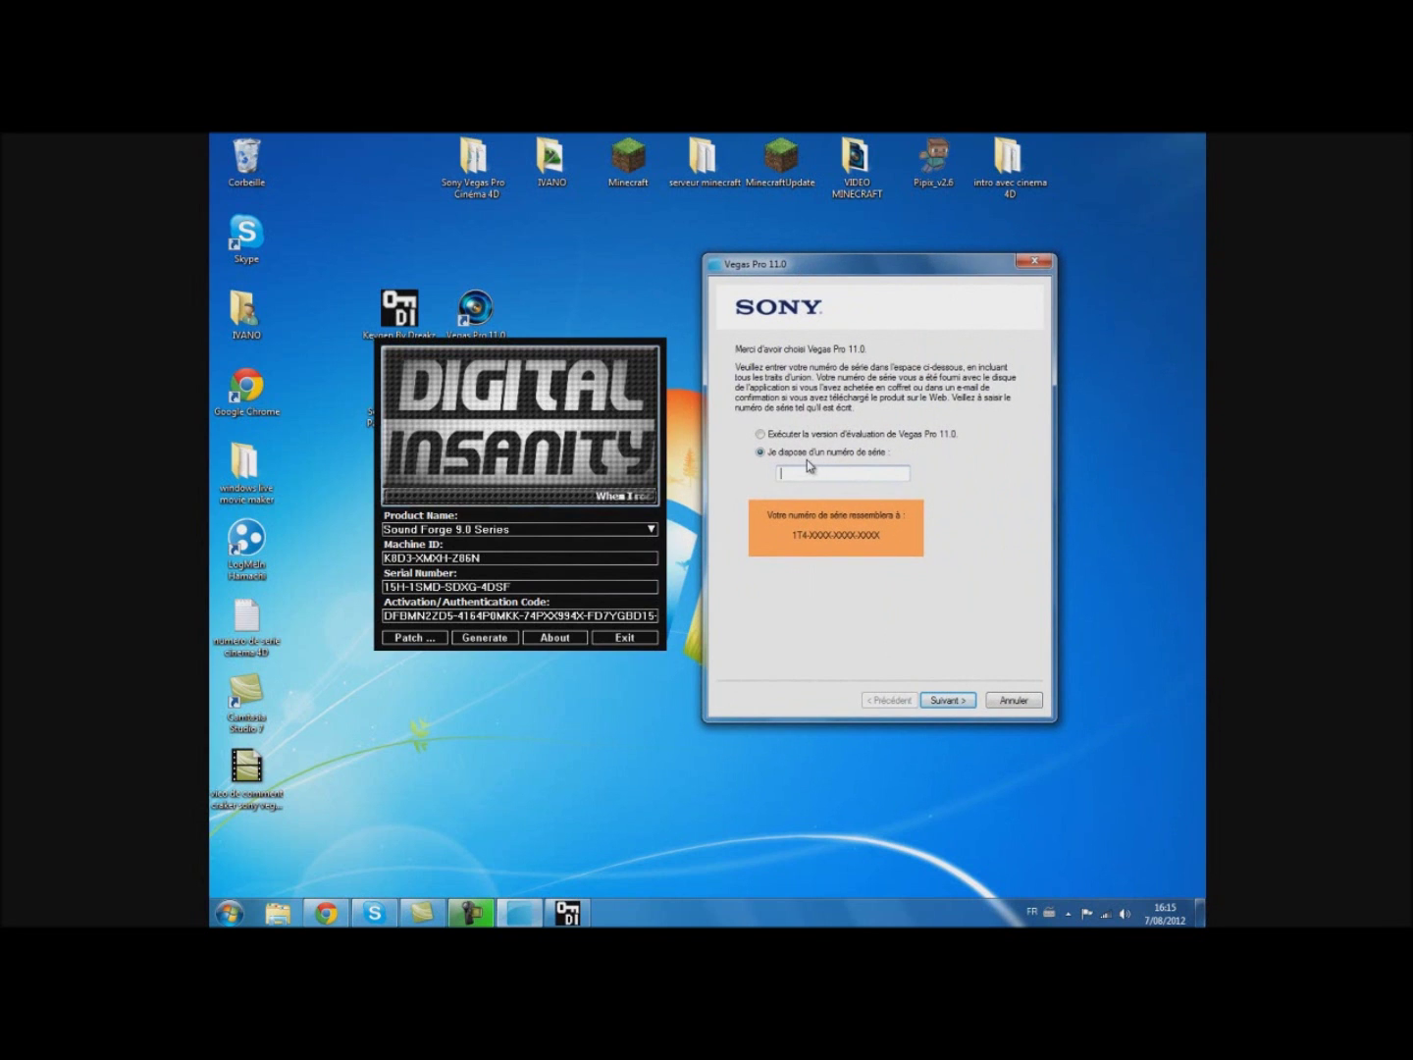
# Step: Set the keygen's product name to Vegas Pro 9.0 (32 and 64 bit) Series
pyautogui.click(510, 530)
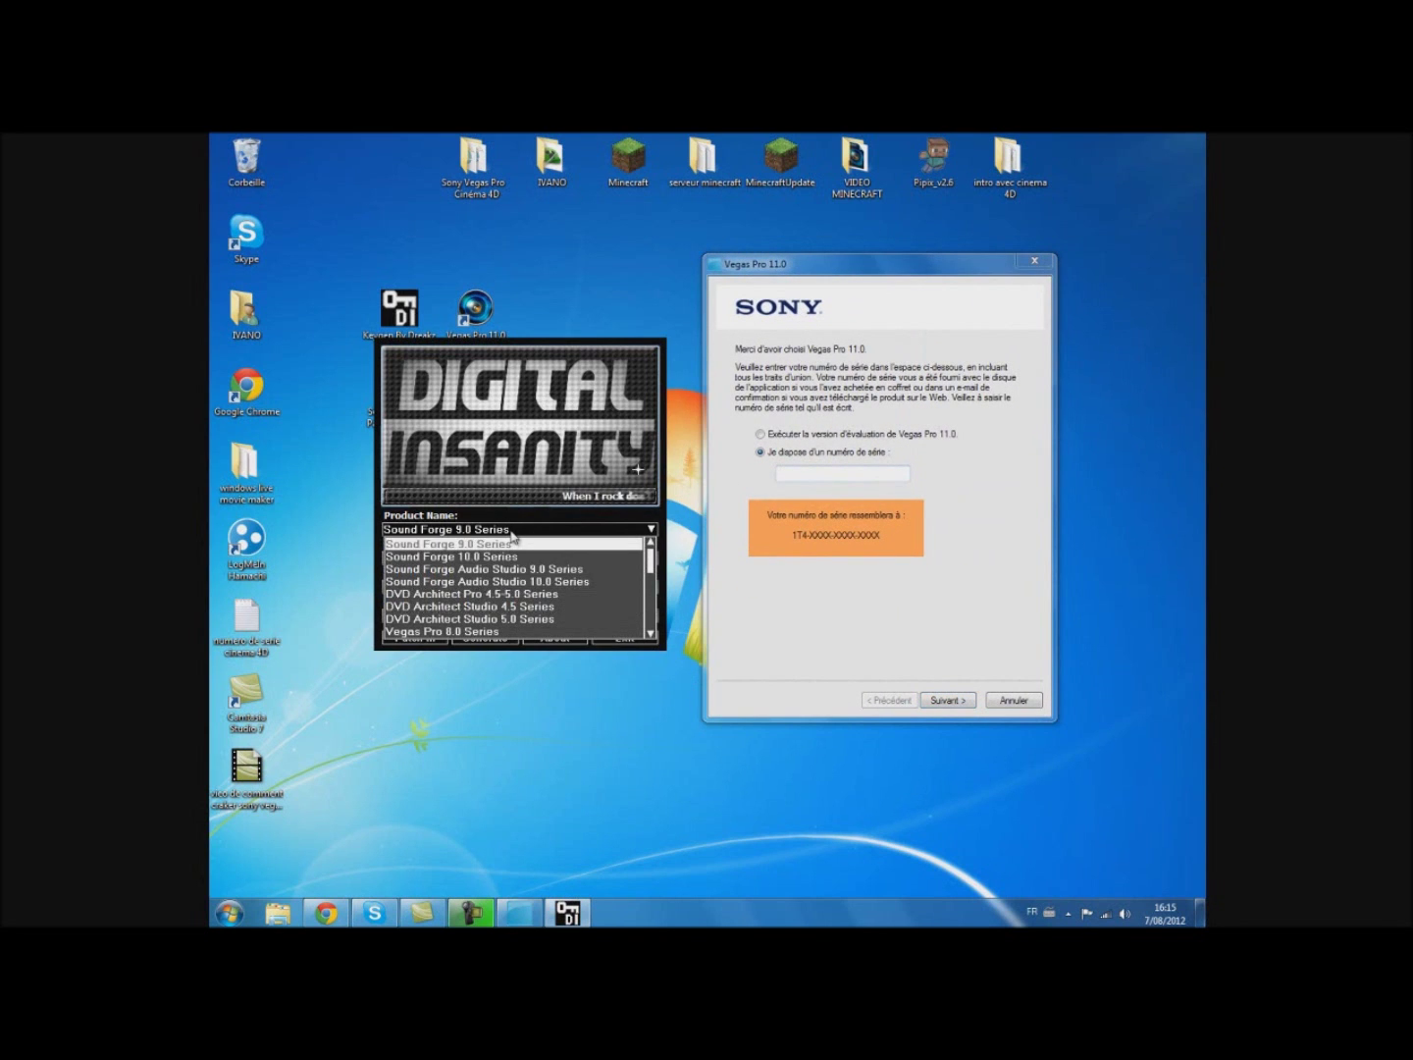
pyautogui.click(507, 528)
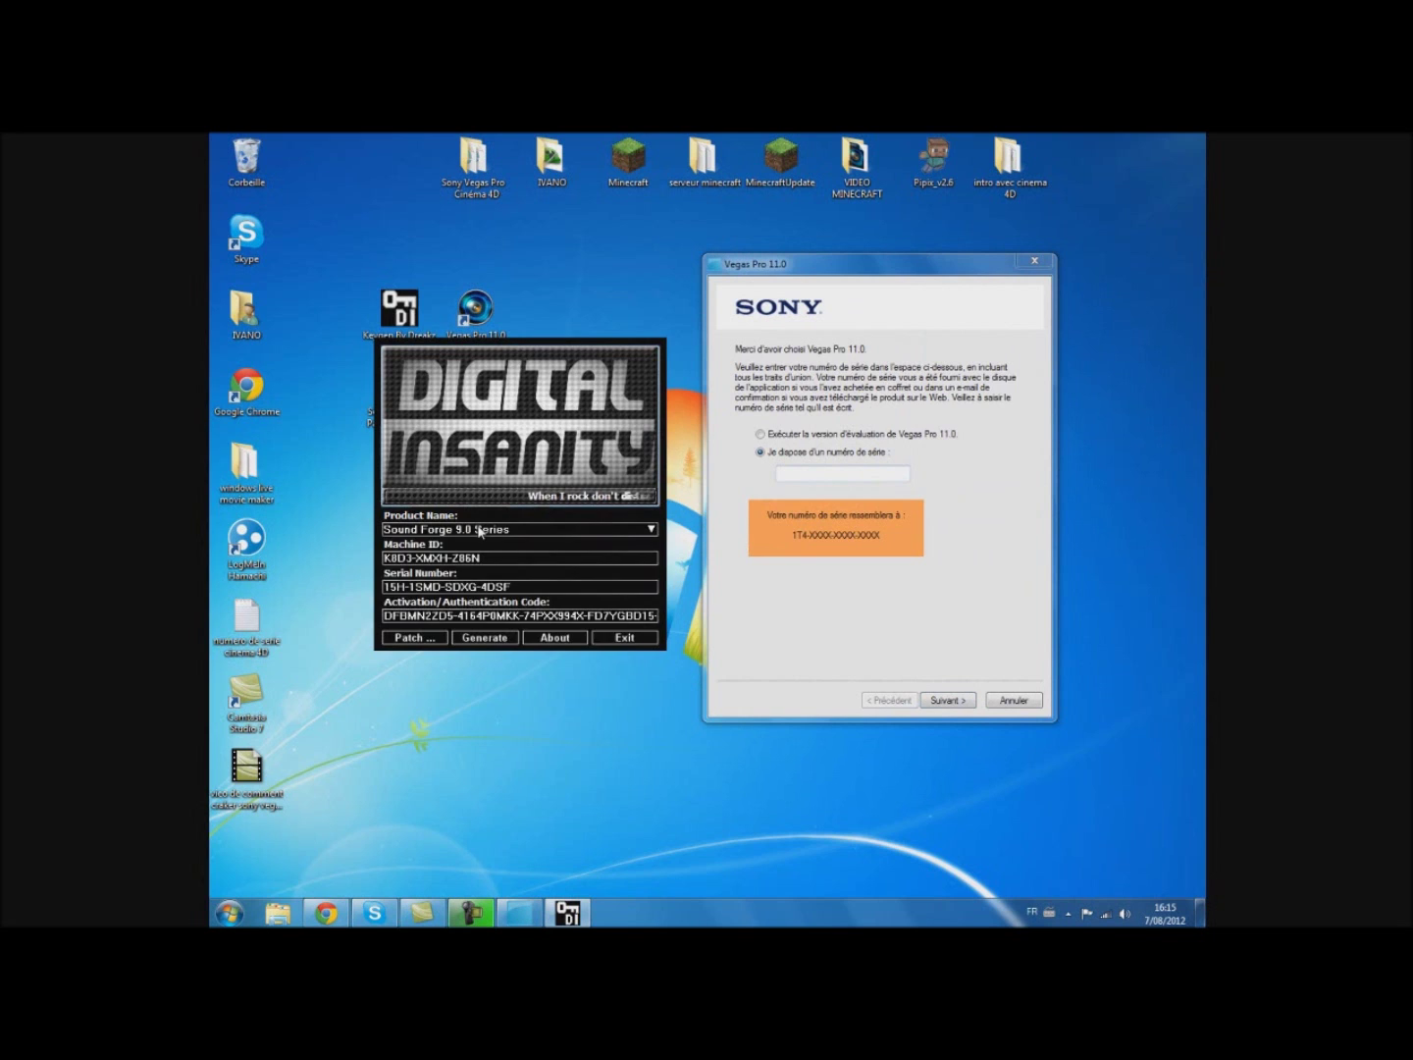
pyautogui.click(509, 529)
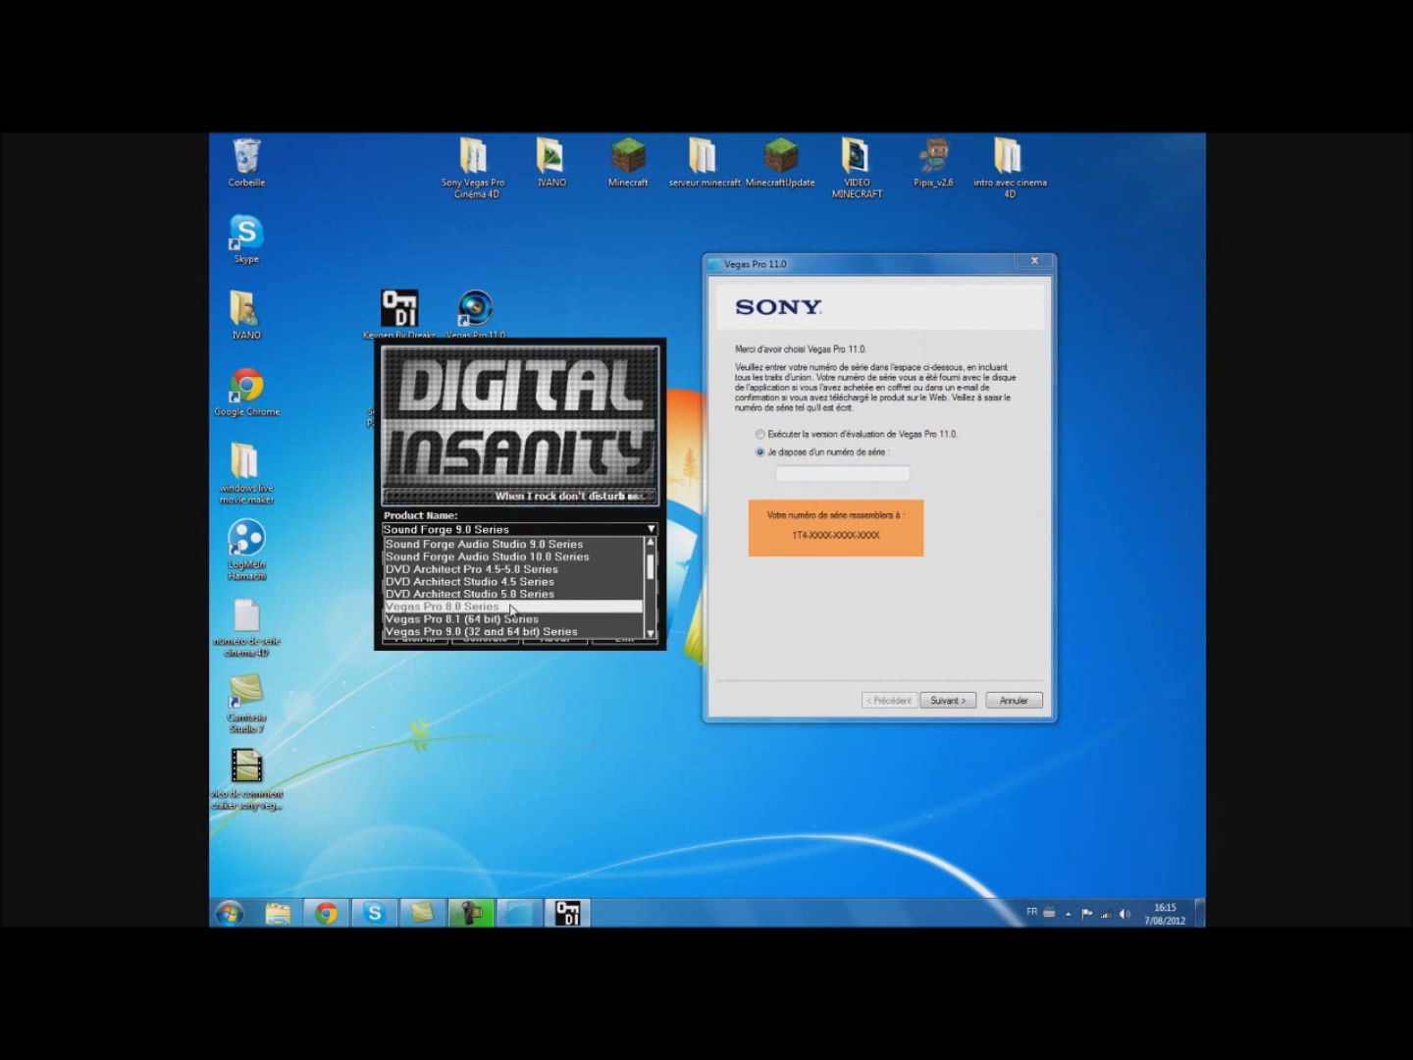
pyautogui.scroll(-1, 506, 621)
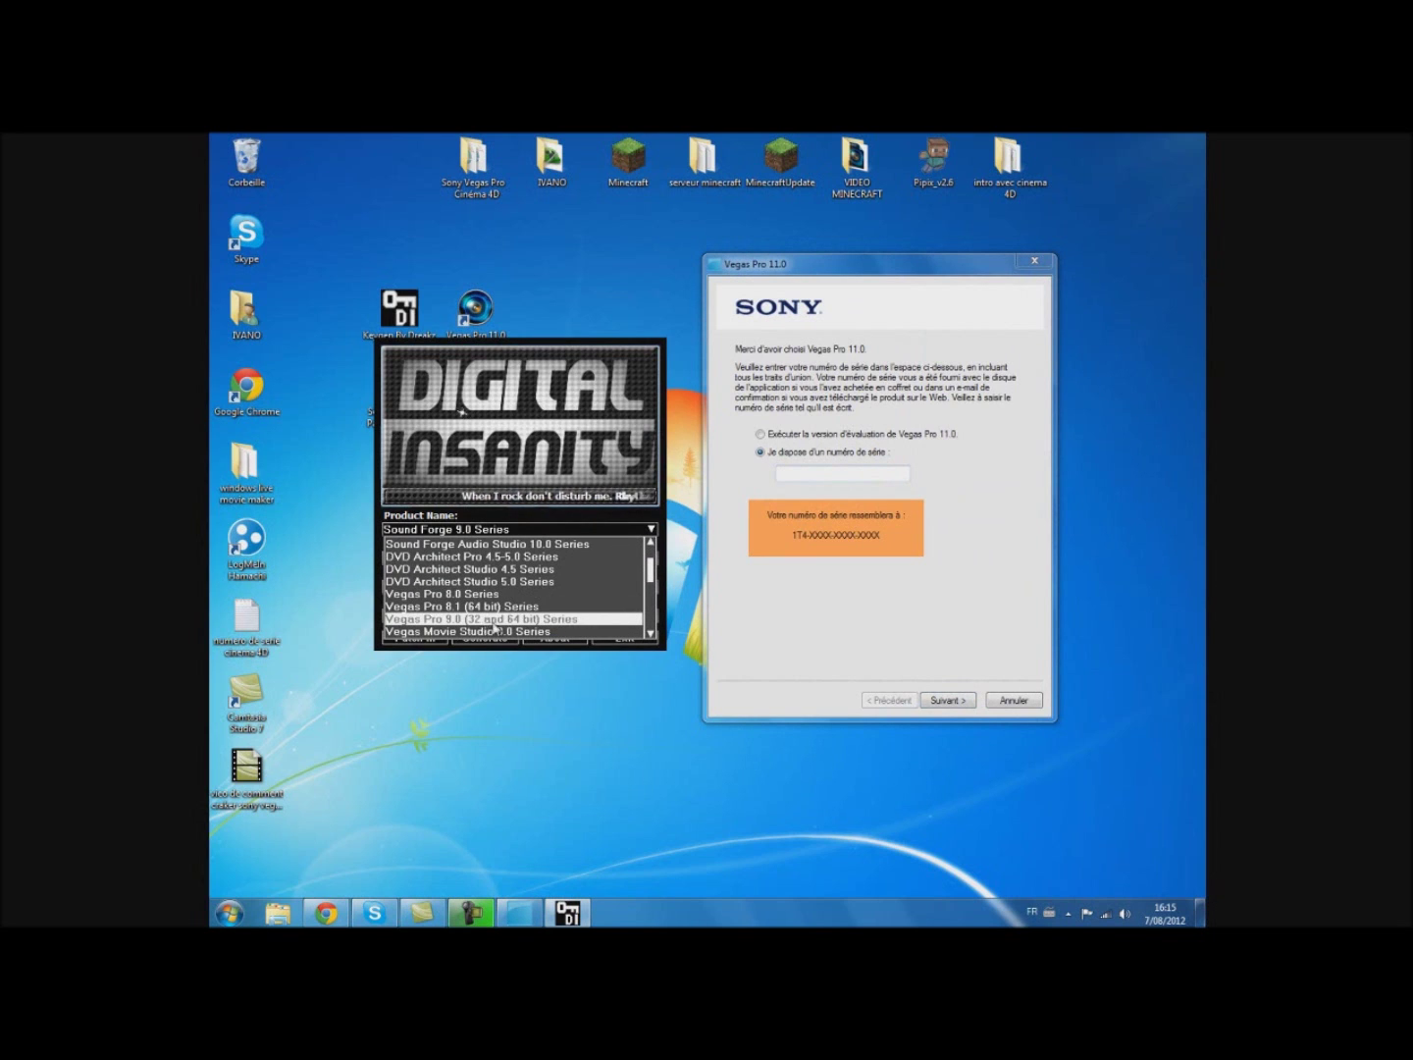
pyautogui.click(512, 620)
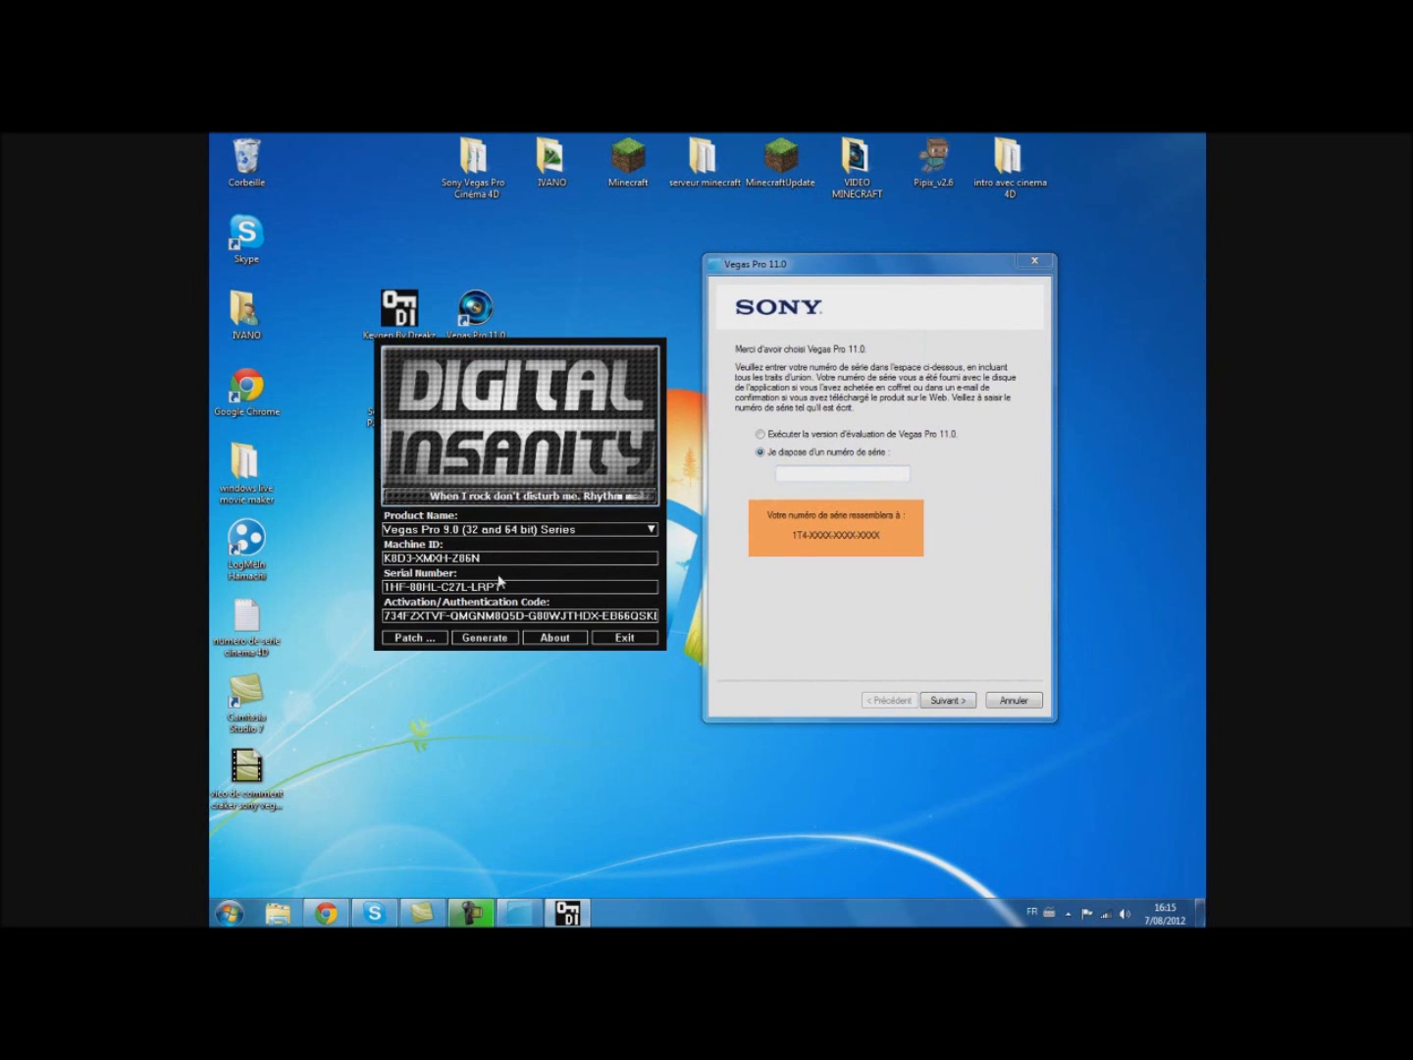
# Step: Copy the keygen's serial number into the Vegas Pro 11.0 serial number field, submit it, and dismiss the resulting message
pyautogui.moveTo(530, 586); pyautogui.dragTo(376, 601)
pyautogui.hotkey('ctrl', 'c')
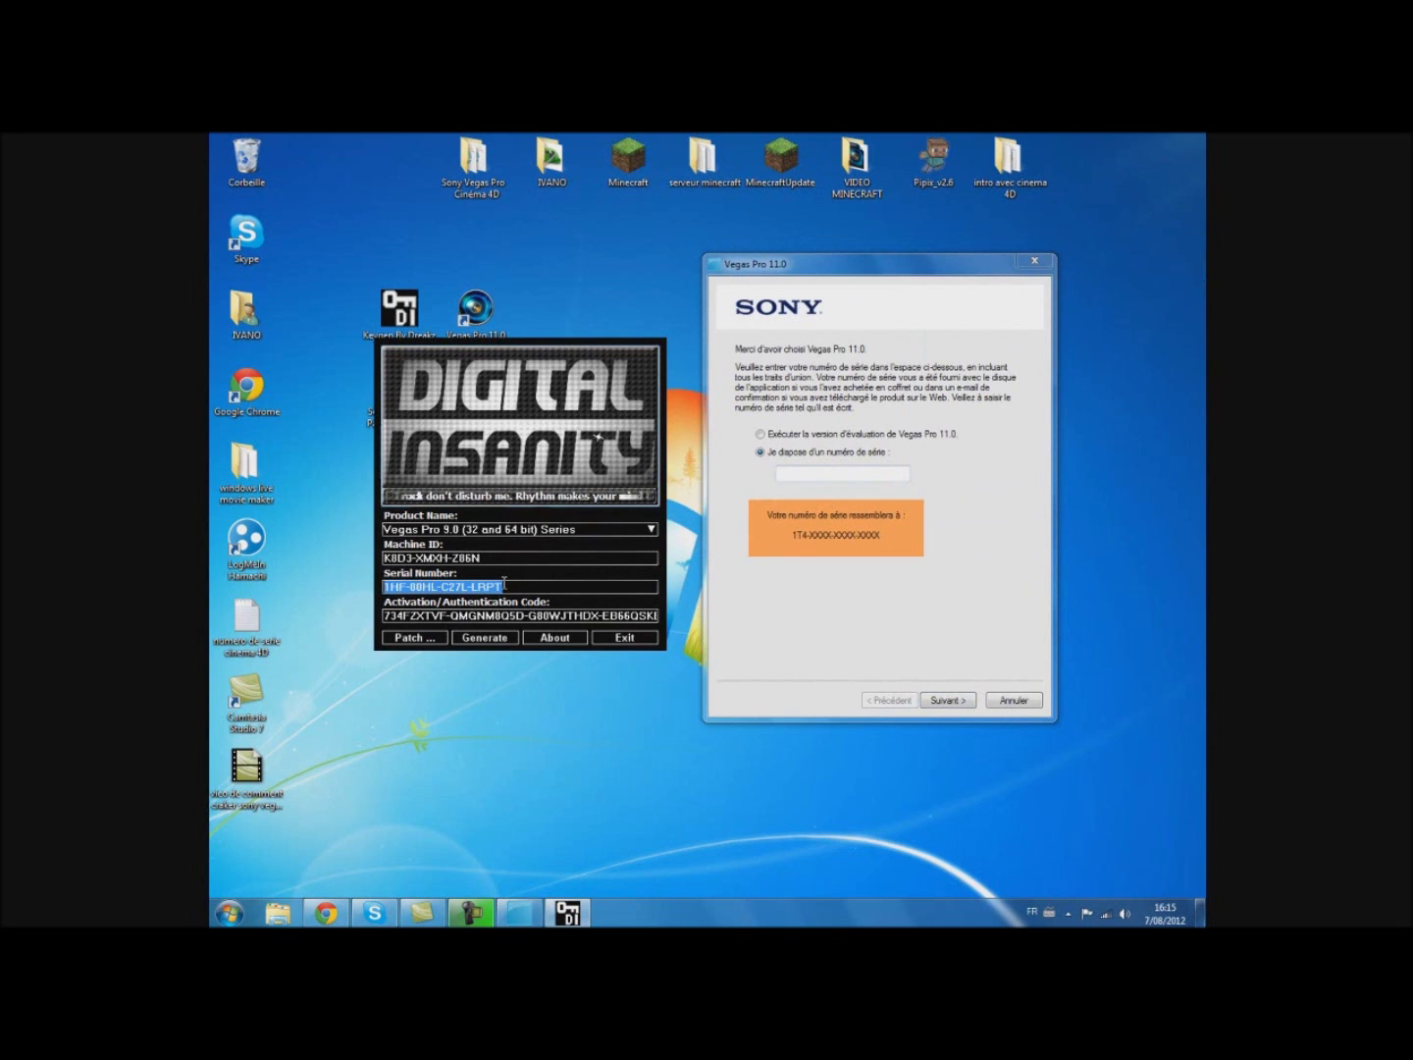
pyautogui.click(810, 472)
pyautogui.hotkey('ctrl', 'v')
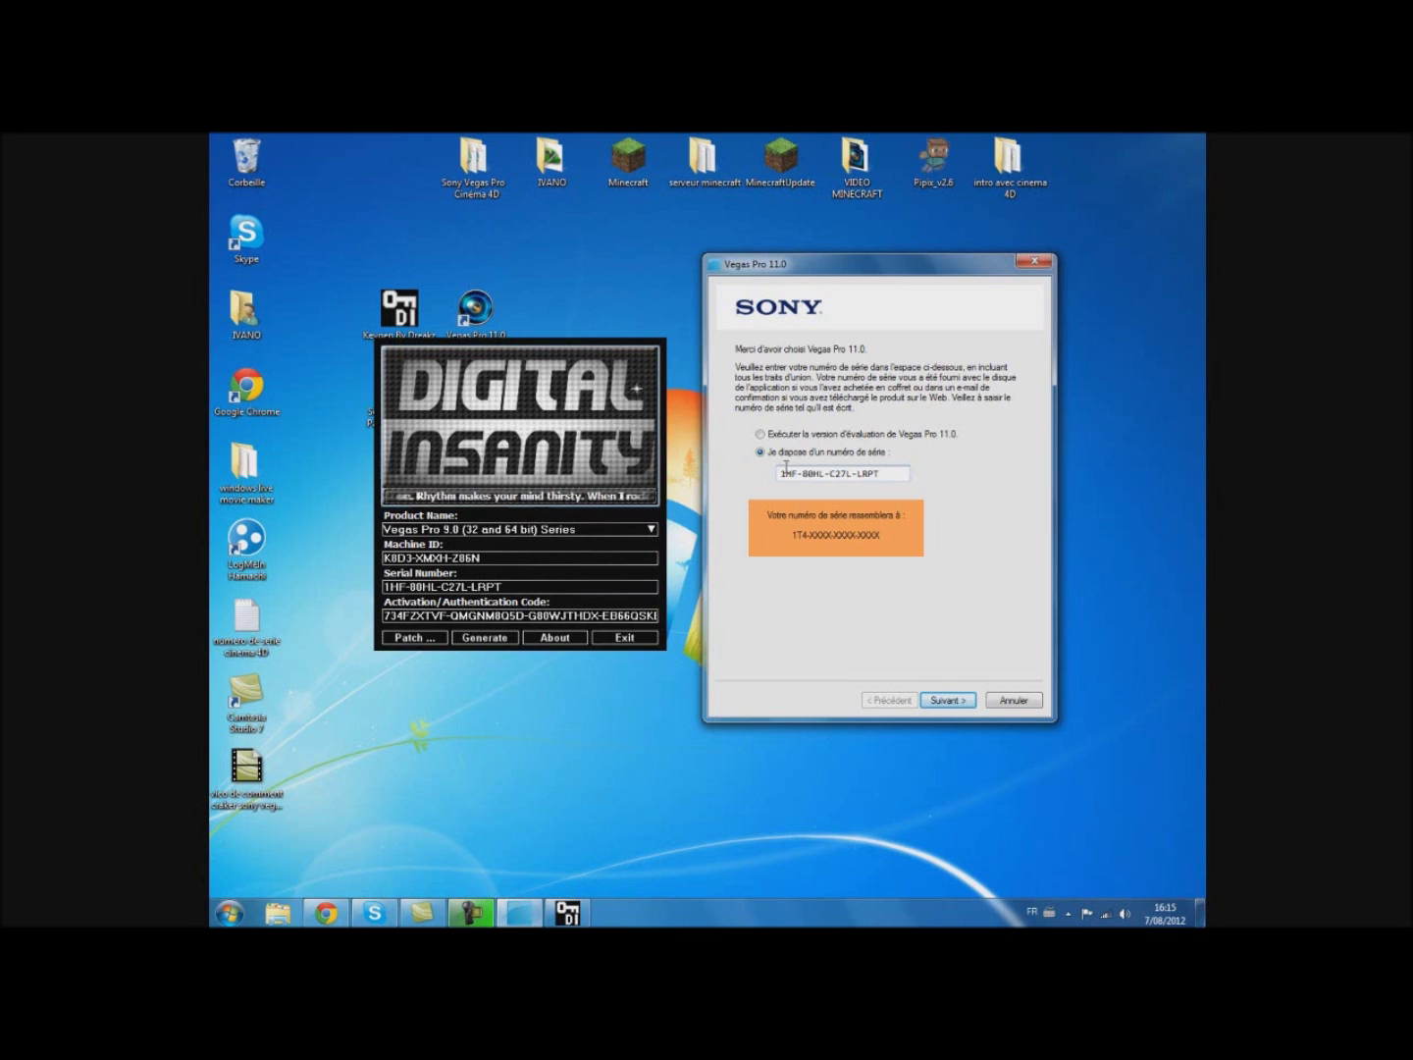
pyautogui.click(948, 700)
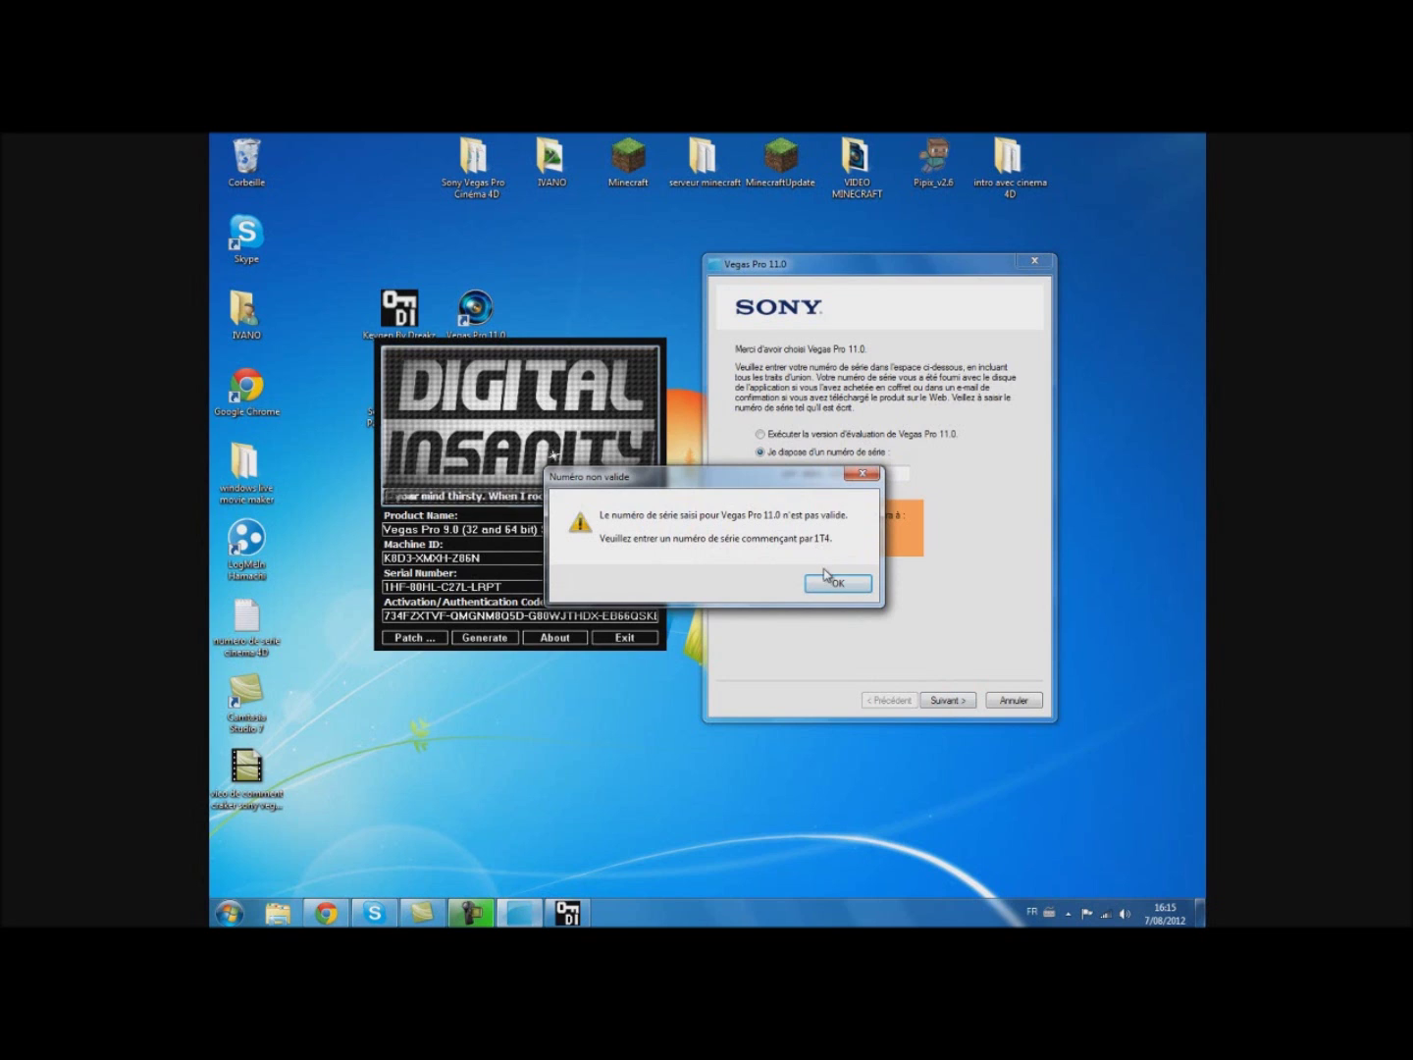
pyautogui.click(834, 579)
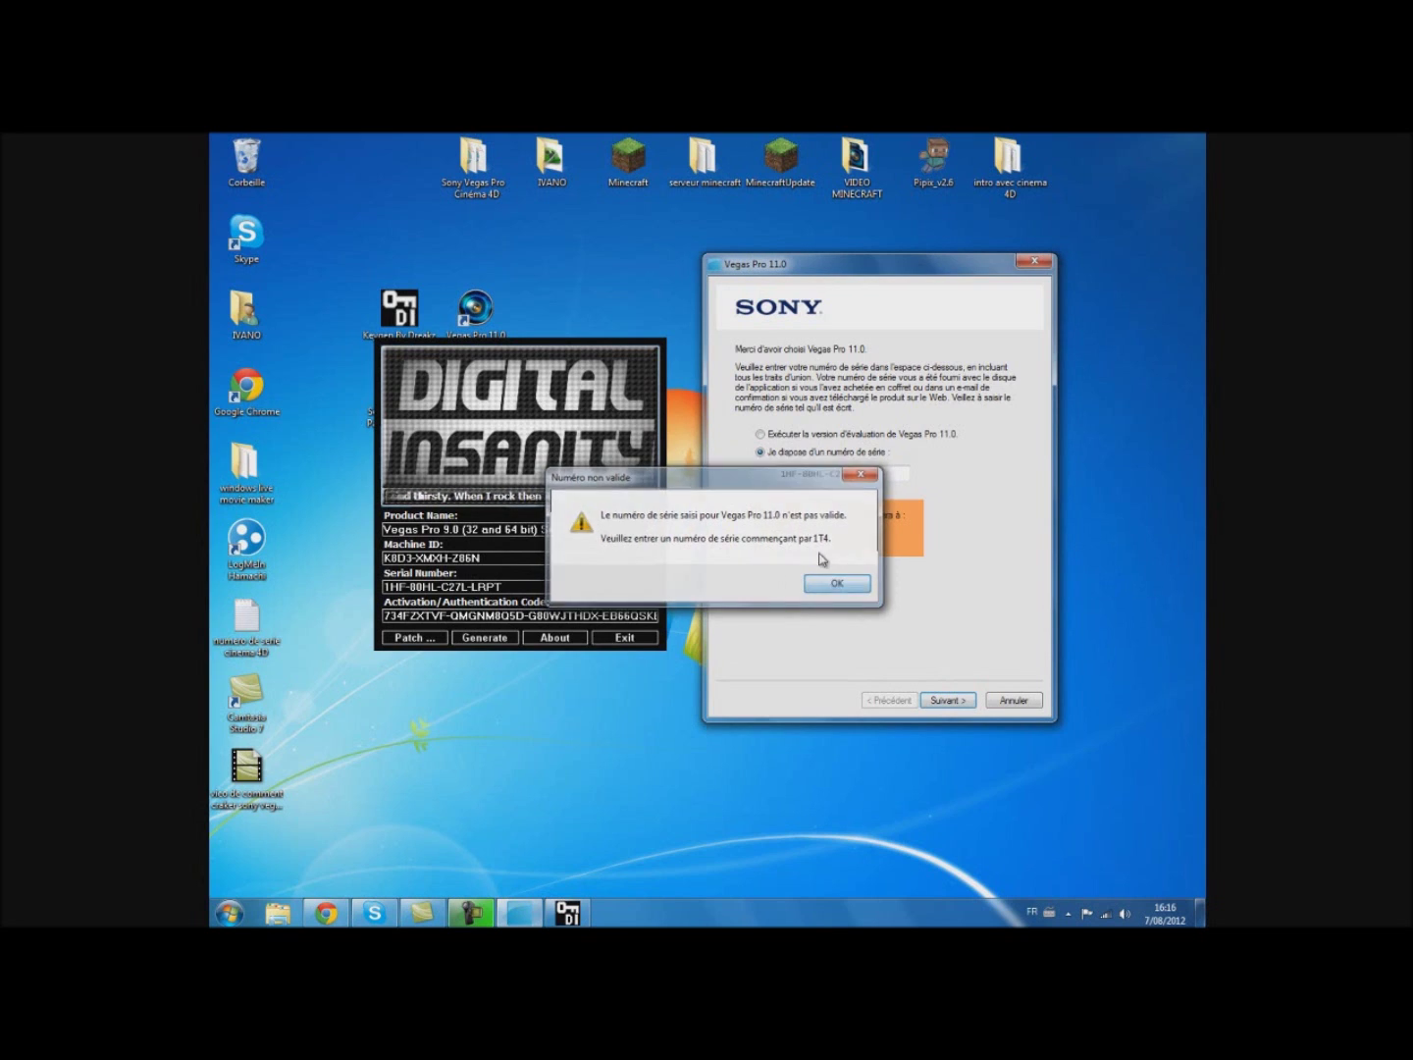
# Step: Replace the opening characters of the entered serial number with the prefix shown in the registration window's example and resubmit it
pyautogui.press('BackSpace')
pyautogui.press('BackSpace')
pyautogui.write('T4')
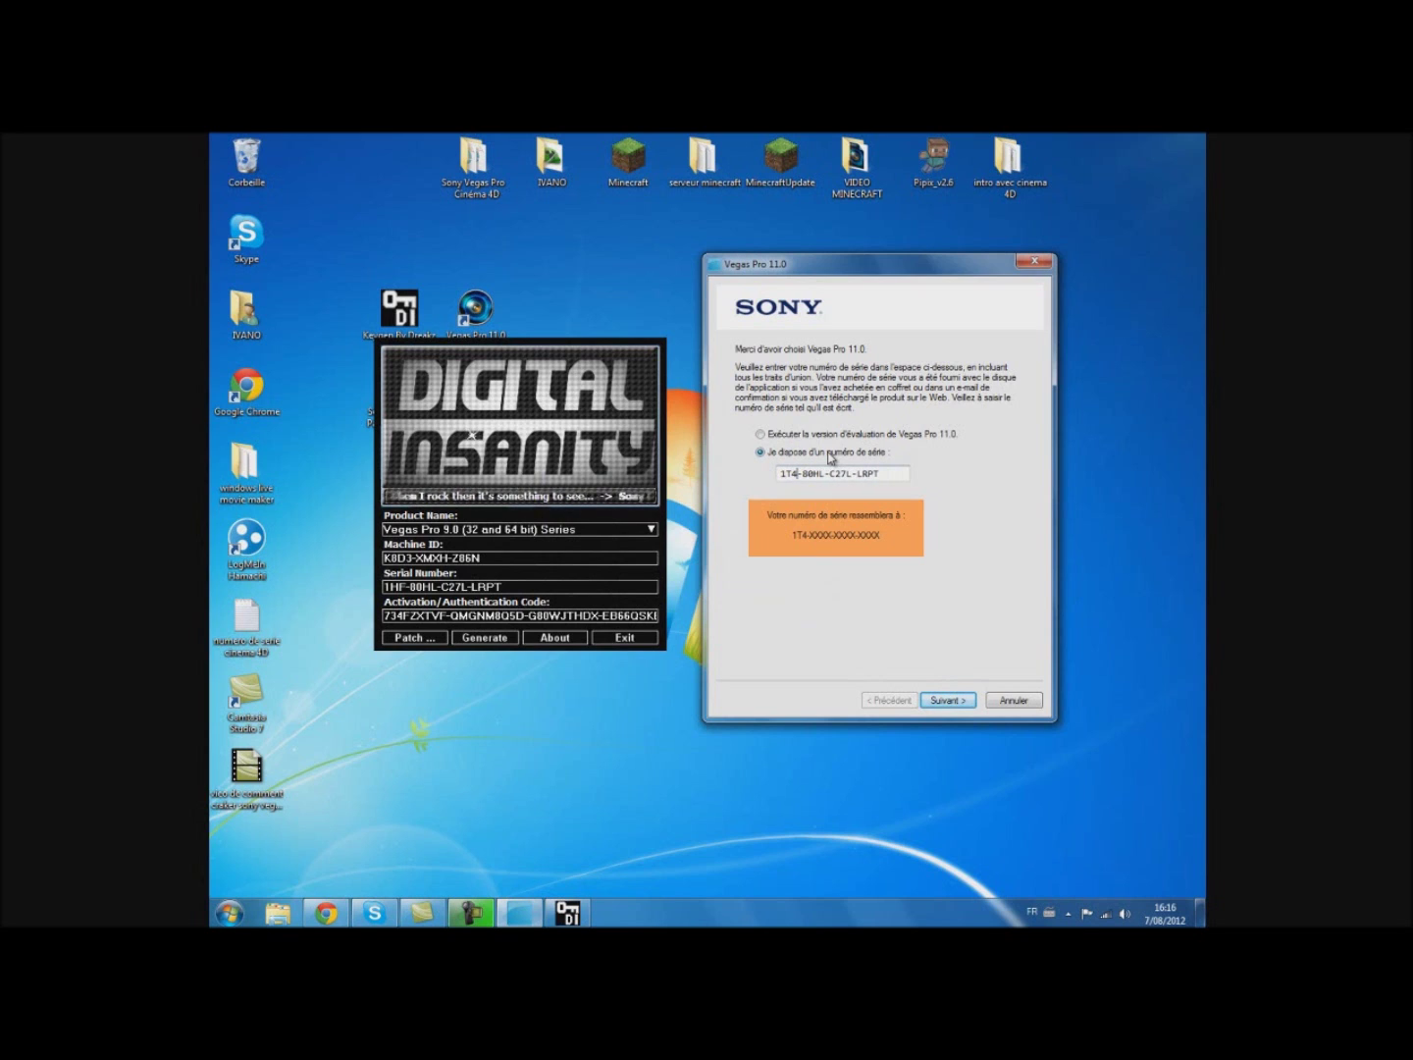
pyautogui.click(954, 701)
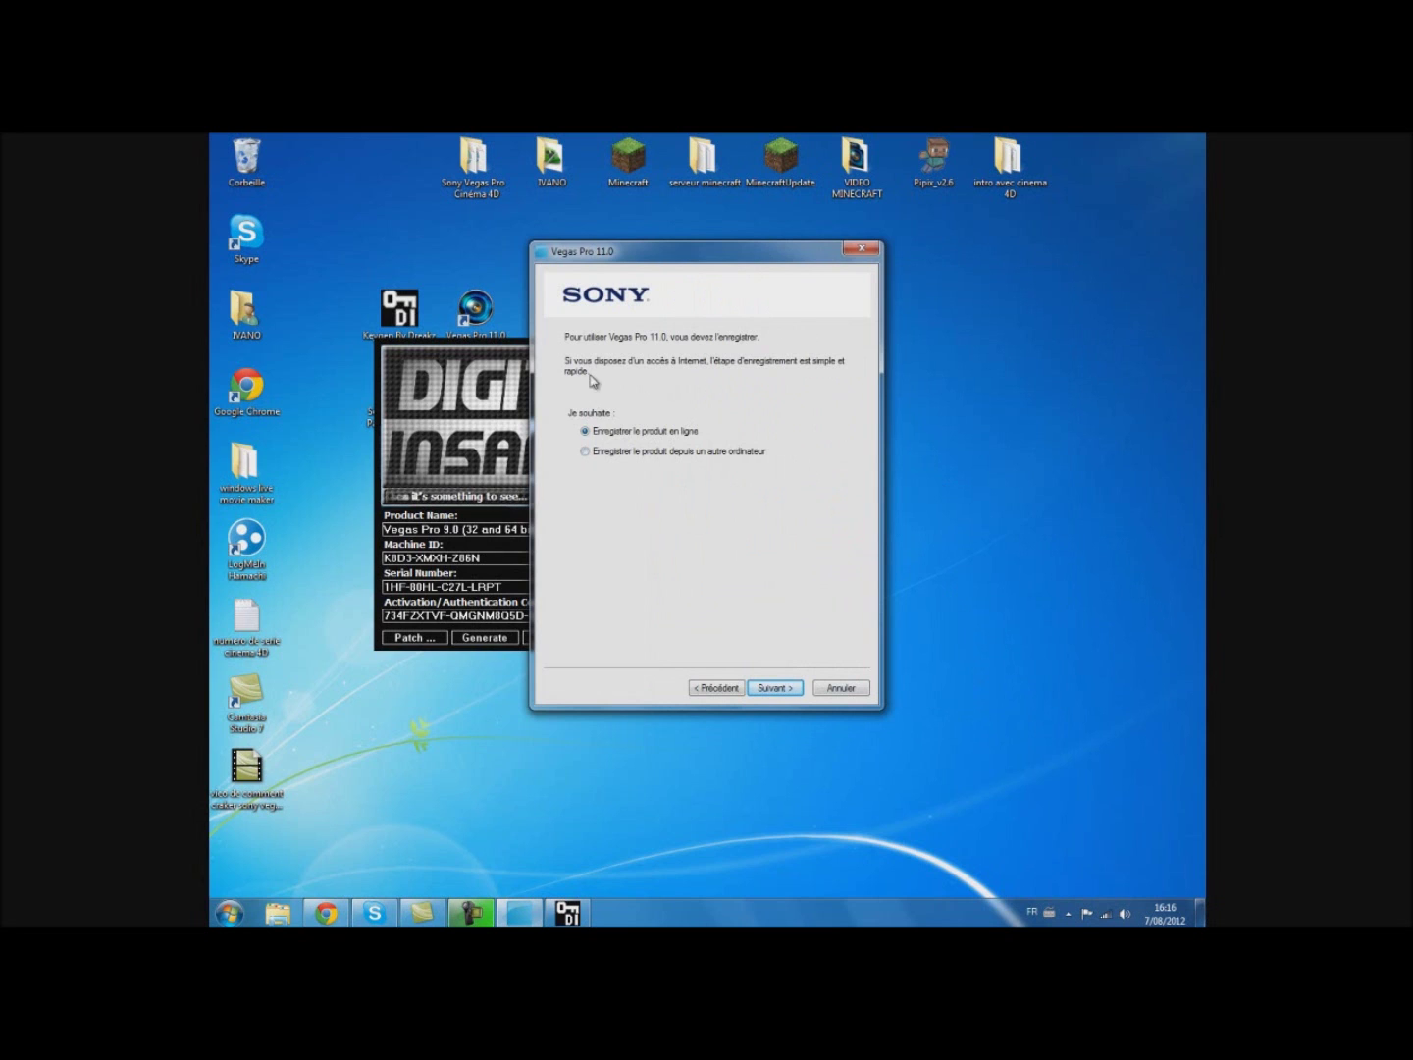
# Step: Select "Enregistrer le produit depuis un autre ordinateur" and proceed through the instructions to the registration information form
pyautogui.click(586, 453)
pyautogui.moveTo(759, 257); pyautogui.dragTo(972, 280)
pyautogui.click(986, 710)
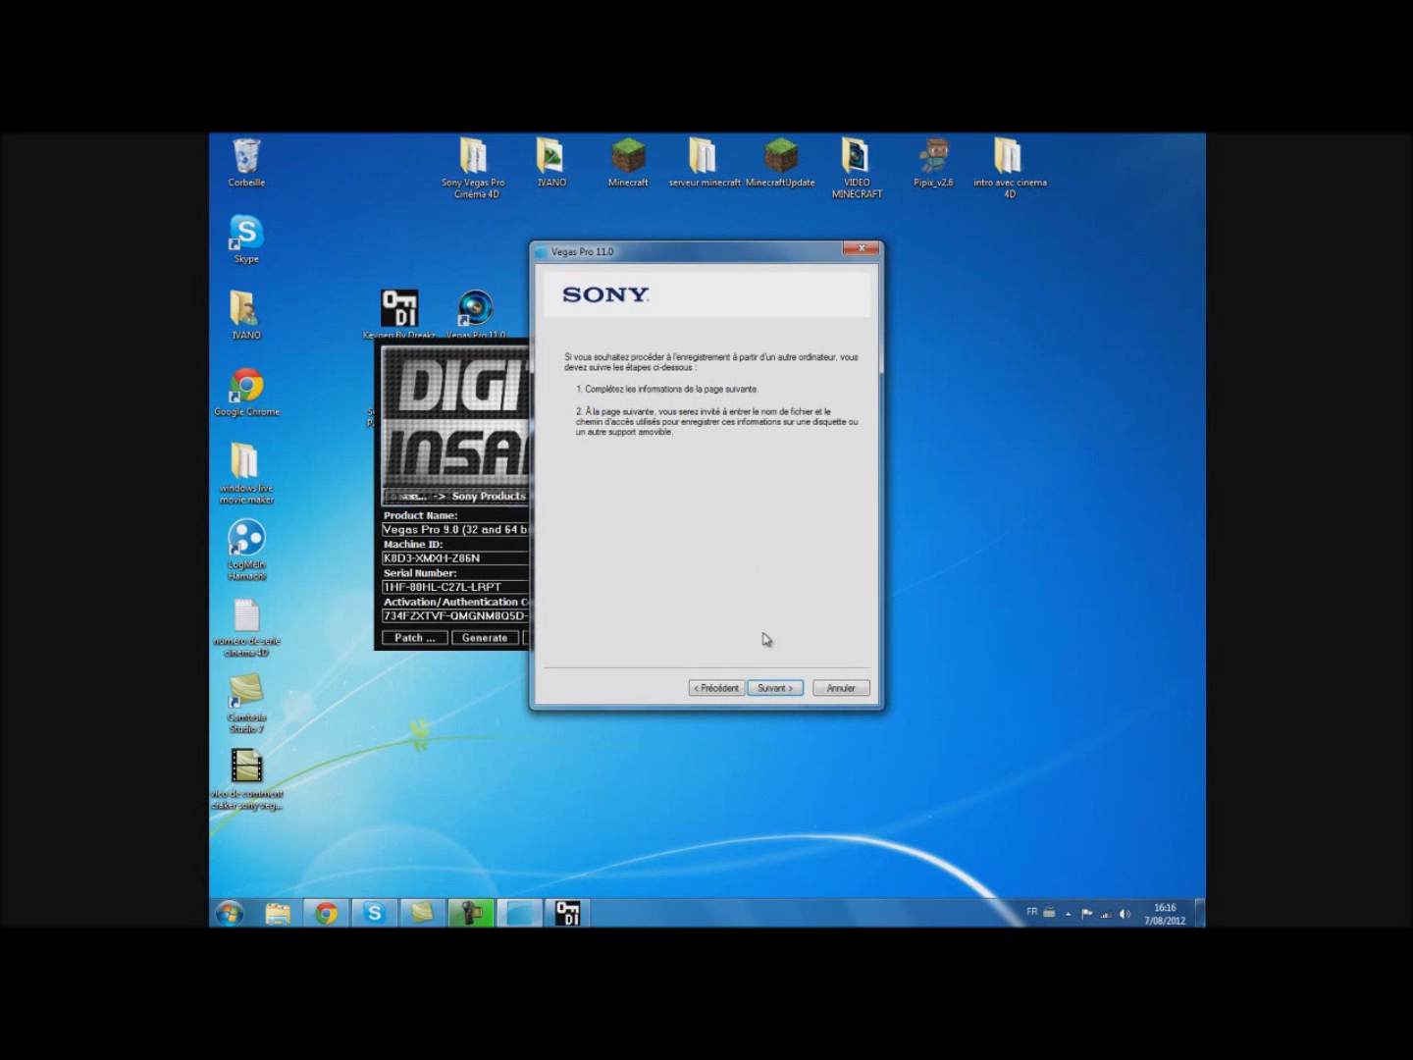
pyautogui.click(776, 687)
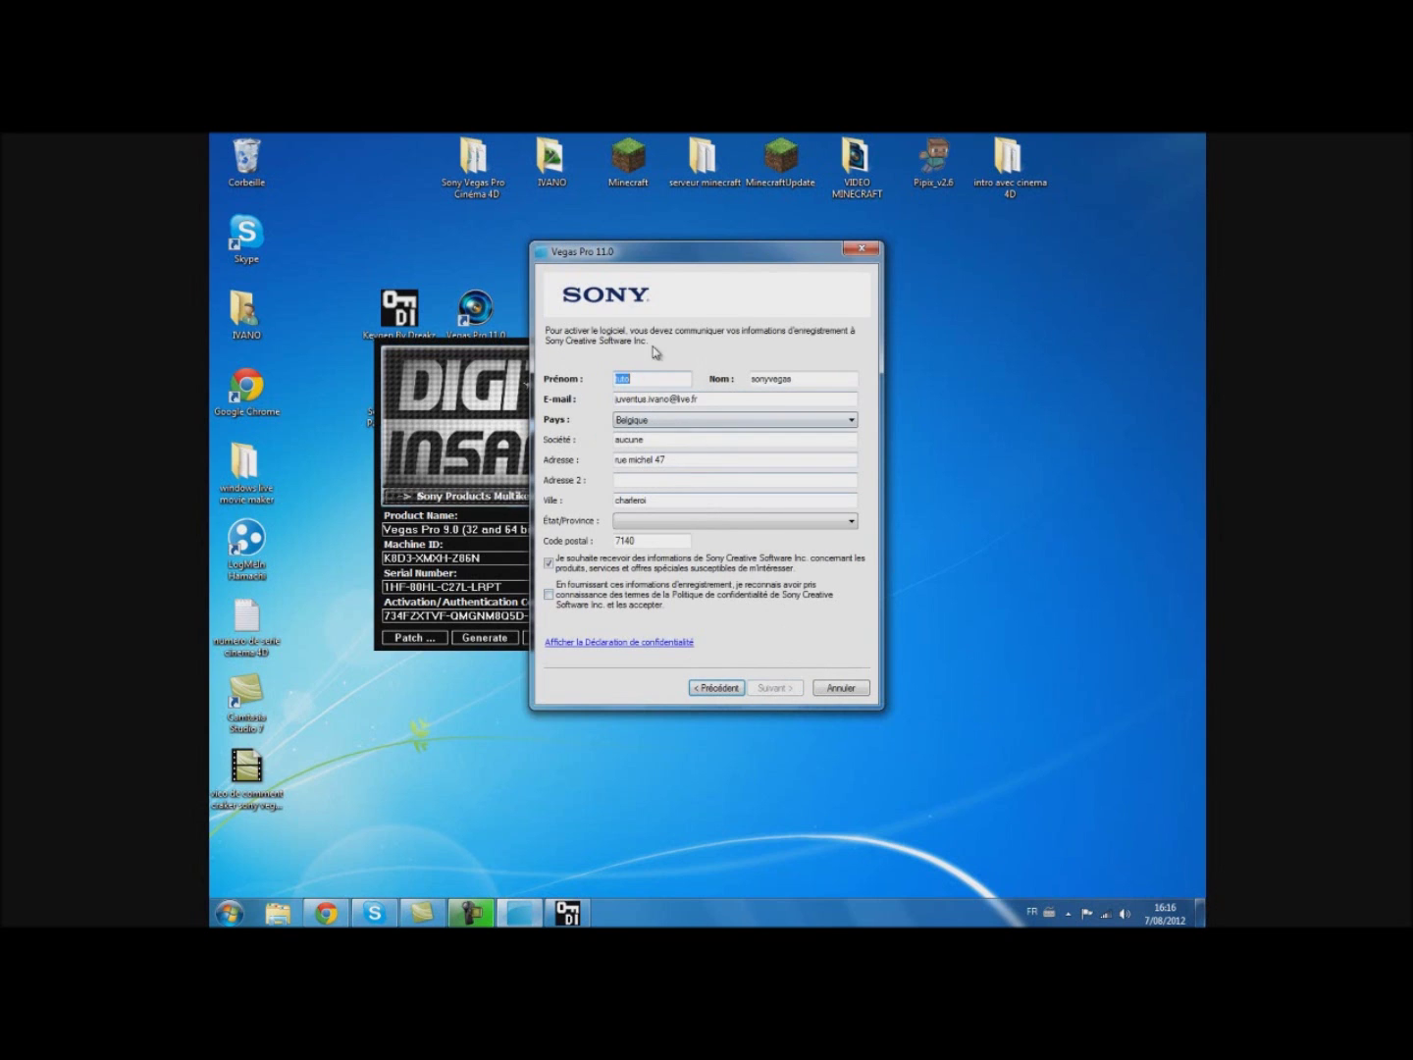
# Step: Accept the privacy policy terms in the registration form, enter "aucune" as the company, and submit the form
pyautogui.moveTo(782, 258); pyautogui.dragTo(880, 243)
pyautogui.click(780, 363)
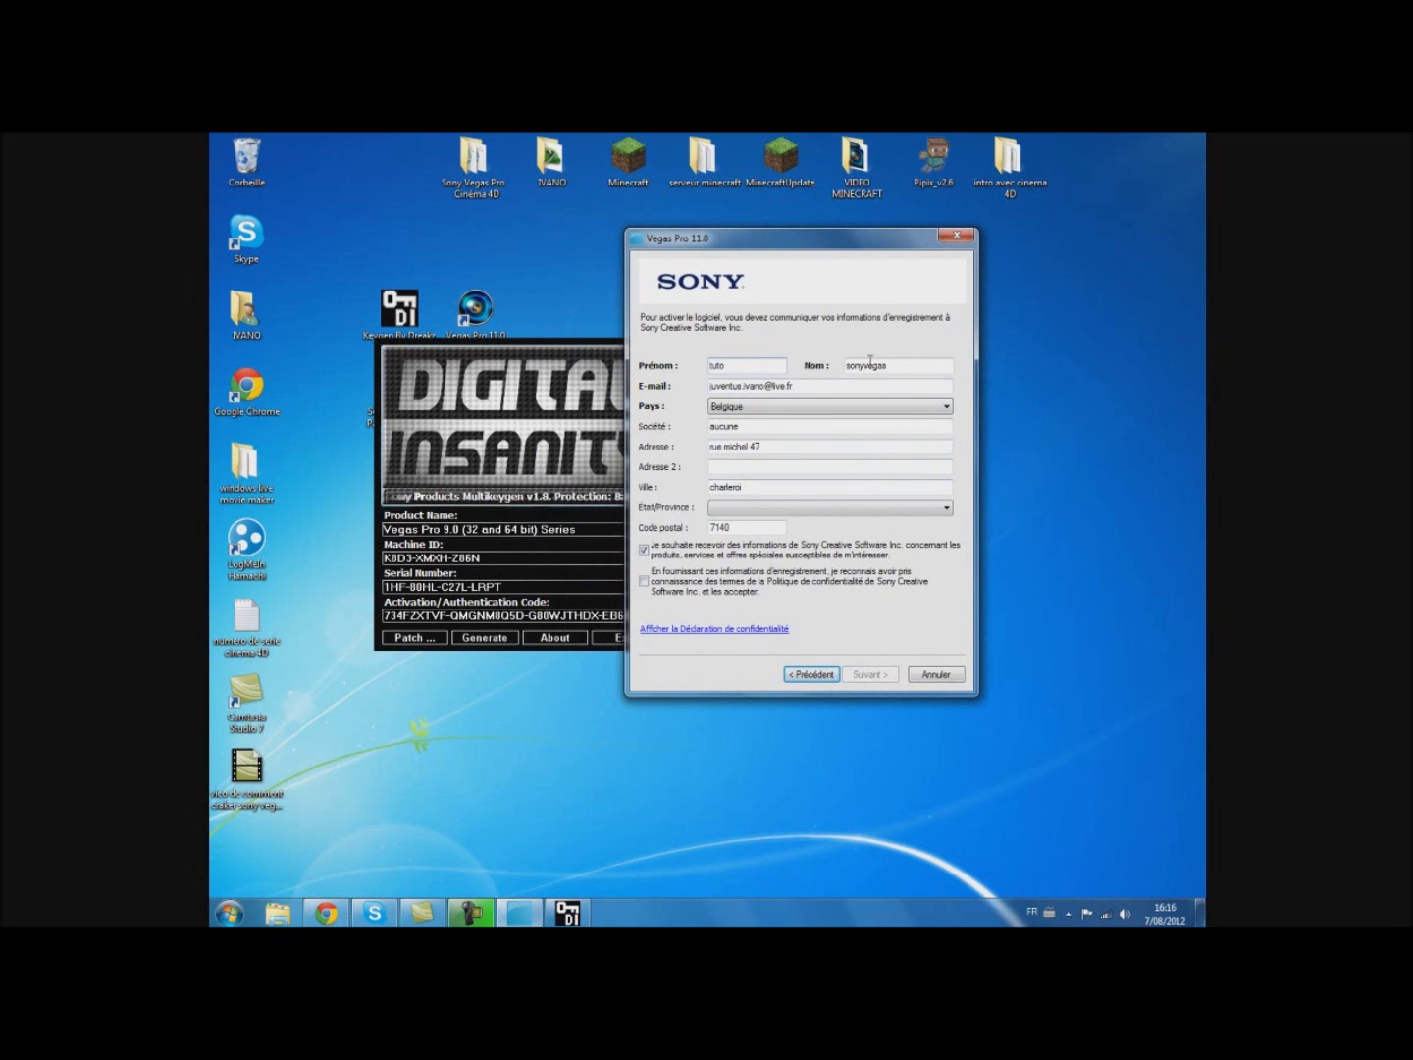
pyautogui.moveTo(830, 238); pyautogui.dragTo(922, 212)
pyautogui.click(764, 554)
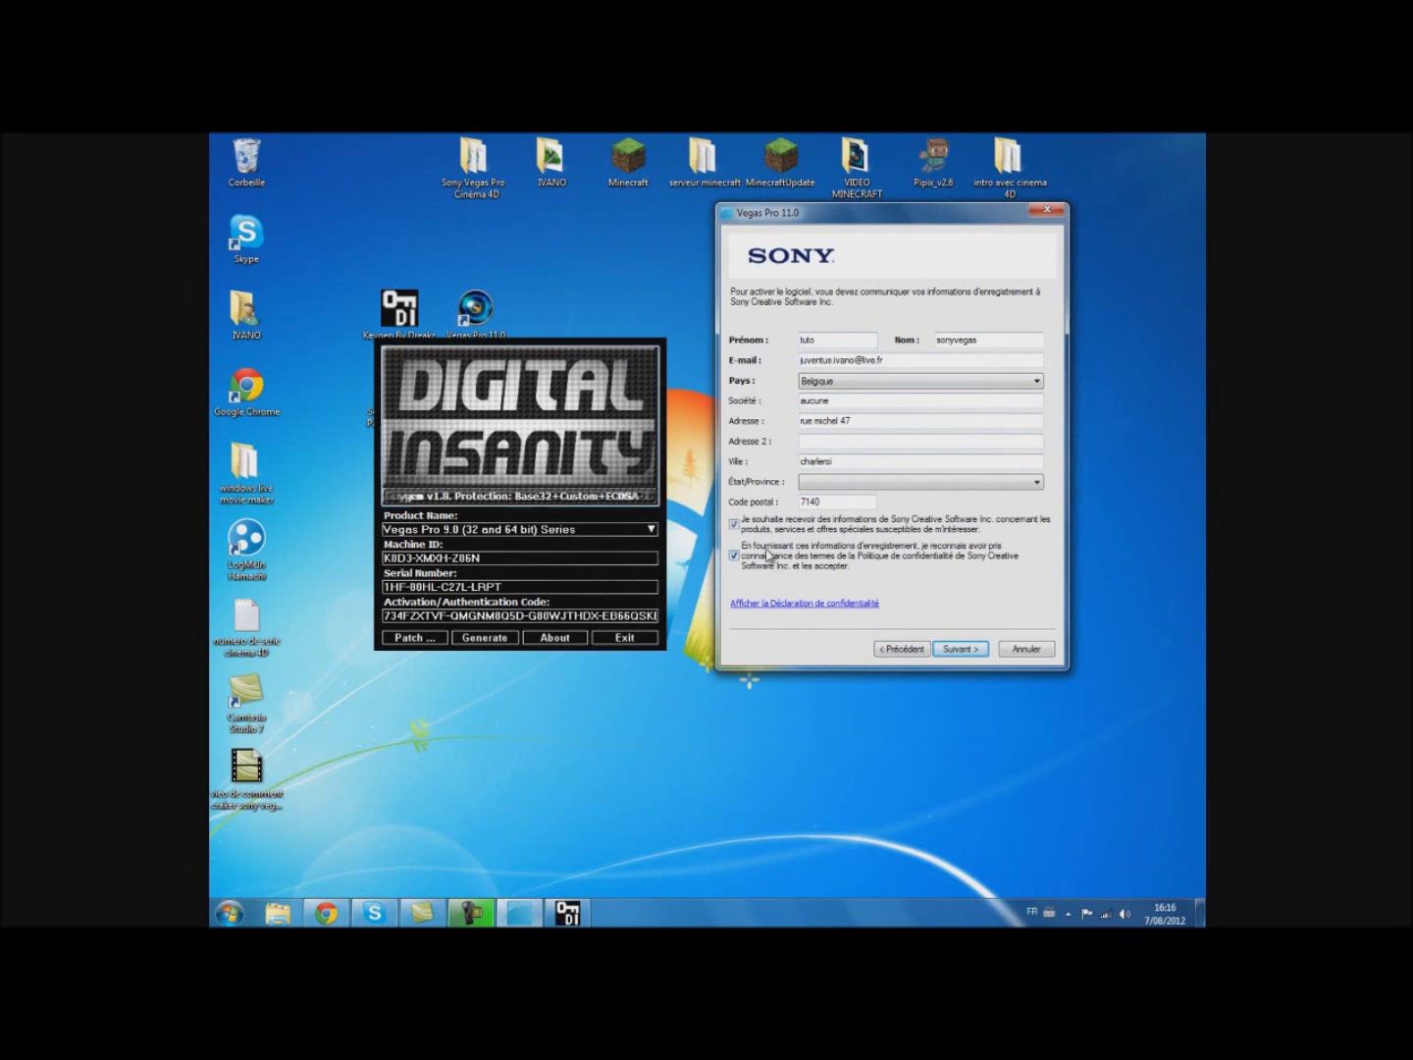
pyautogui.moveTo(862, 404); pyautogui.dragTo(791, 411)
pyautogui.write('a')
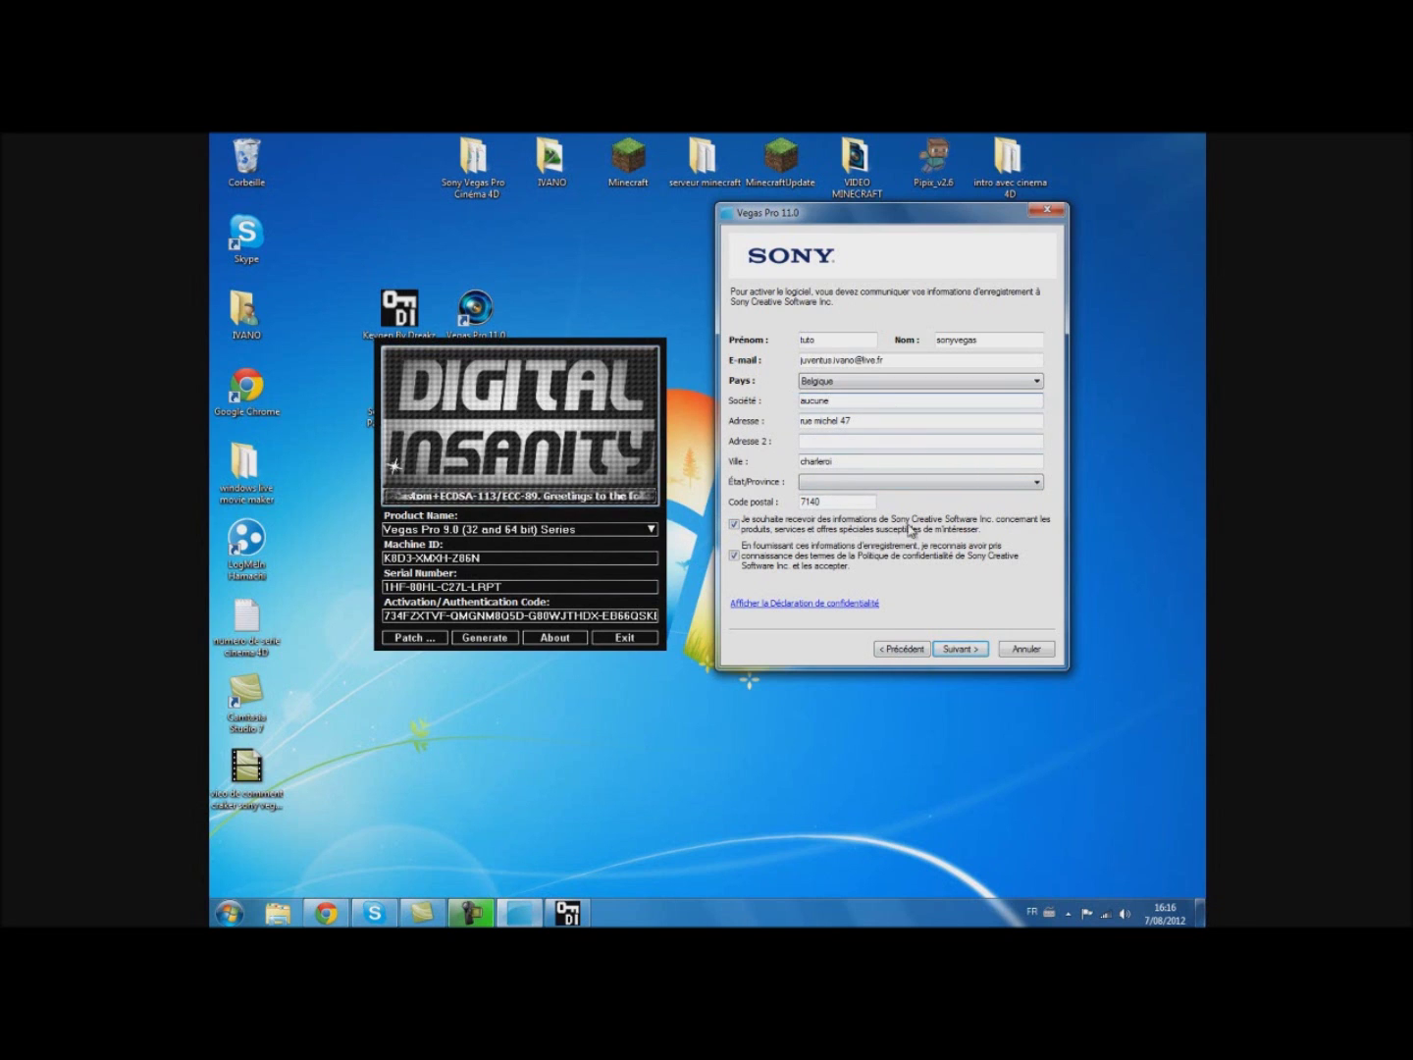
pyautogui.click(964, 651)
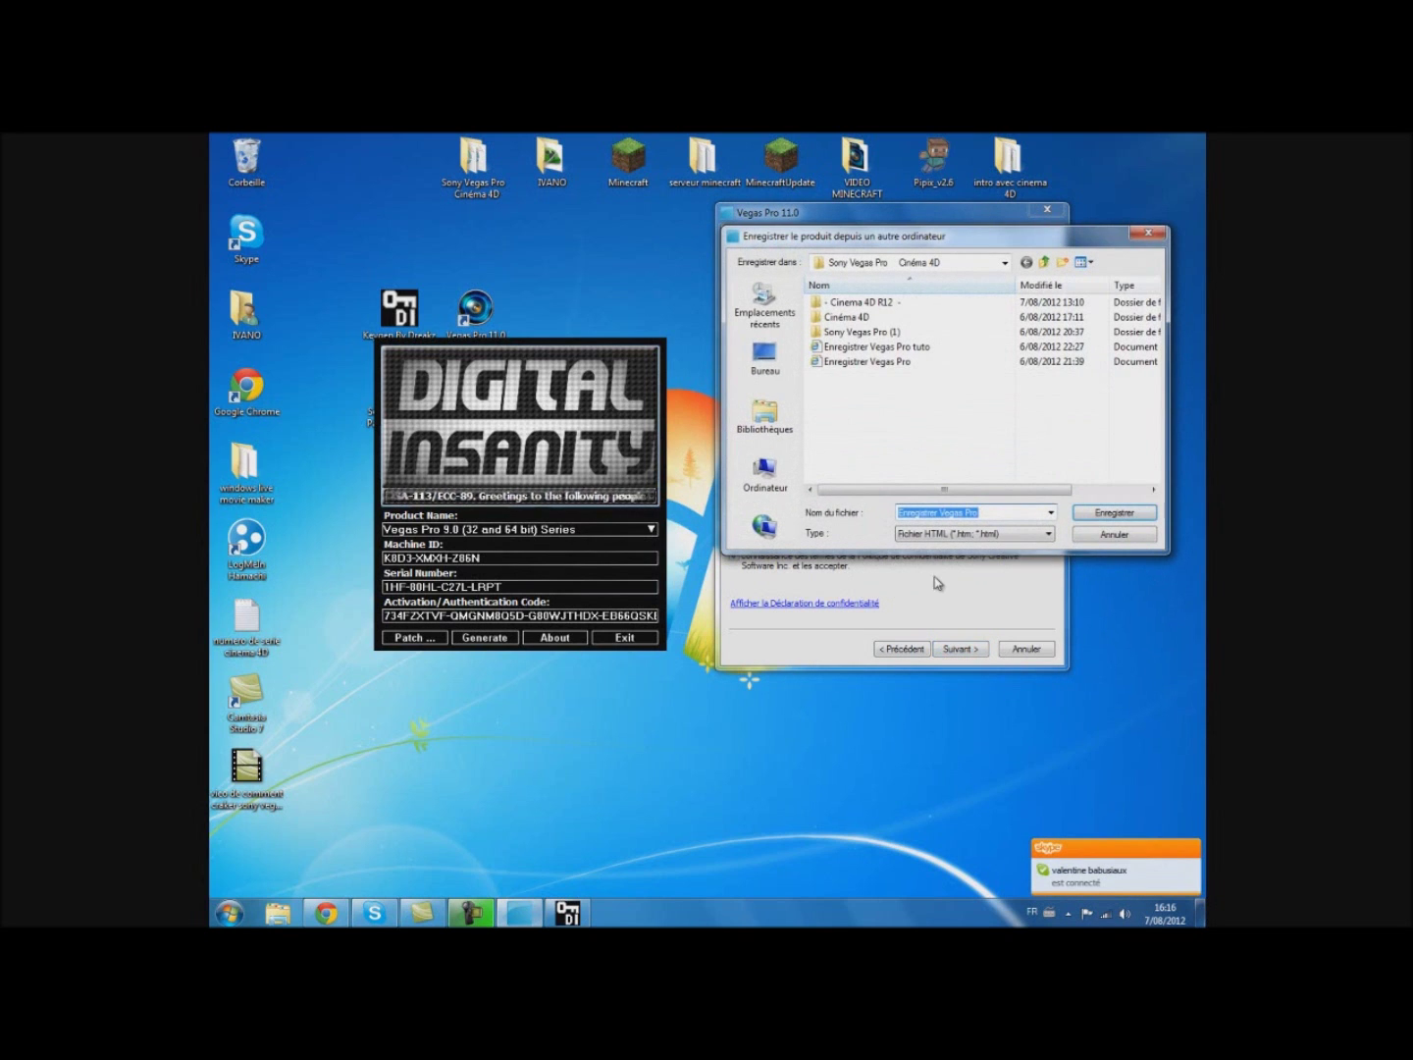
# Step: Save the registration HTML file with "fdh" in its name and continue to the authentication code page
pyautogui.click(1010, 511)
pyautogui.write('fdh')
pyautogui.click(1103, 519)
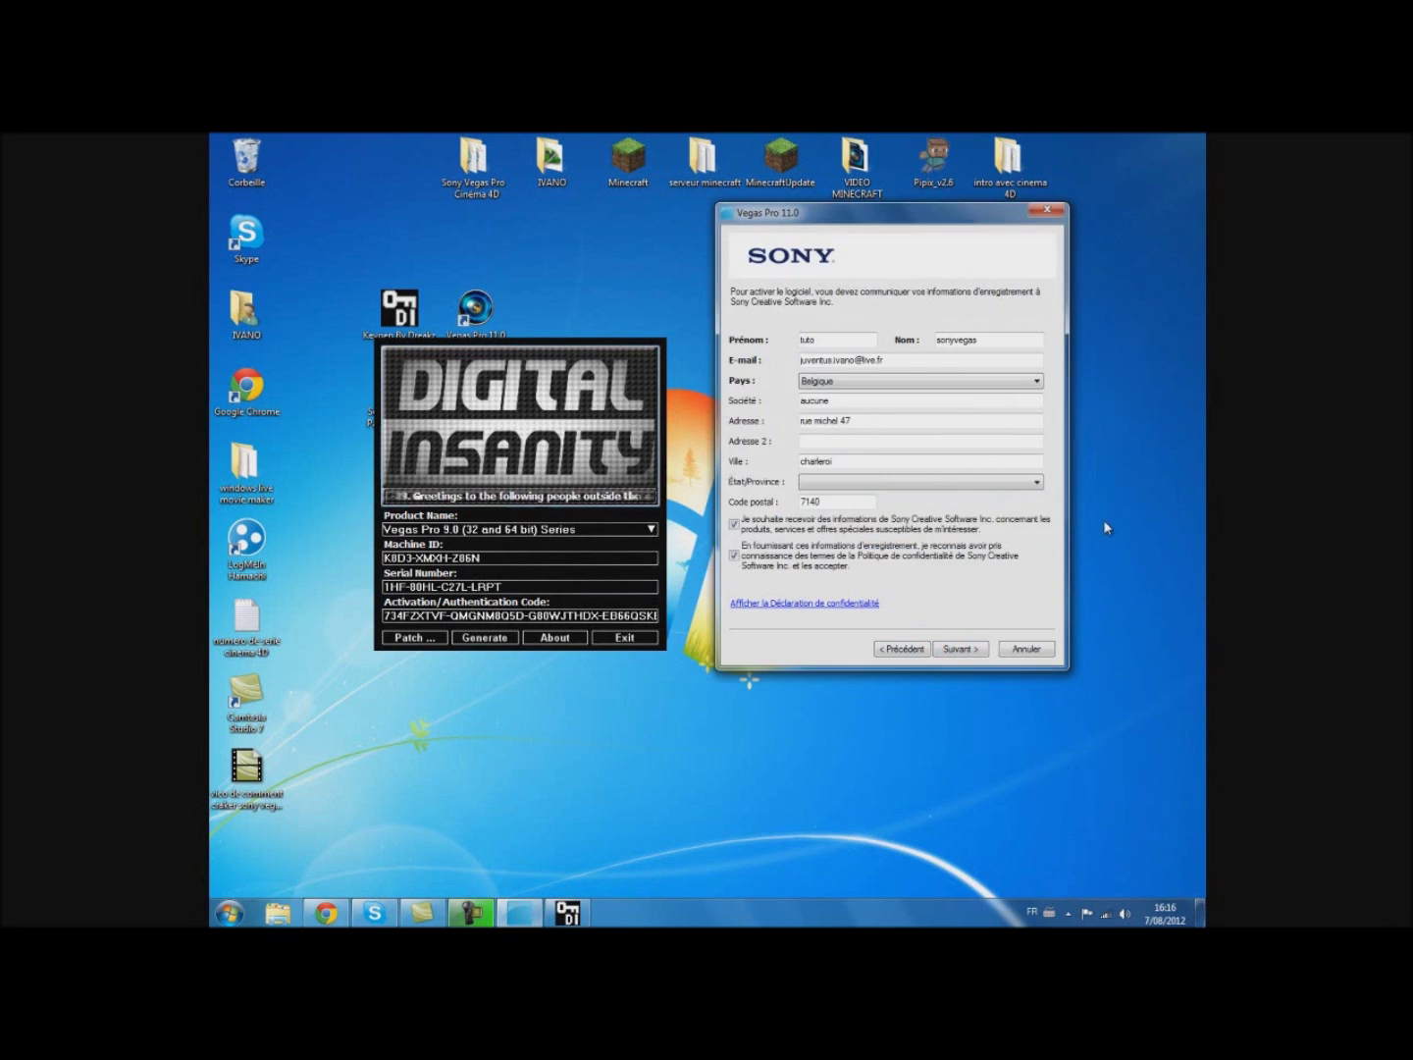
pyautogui.click(780, 688)
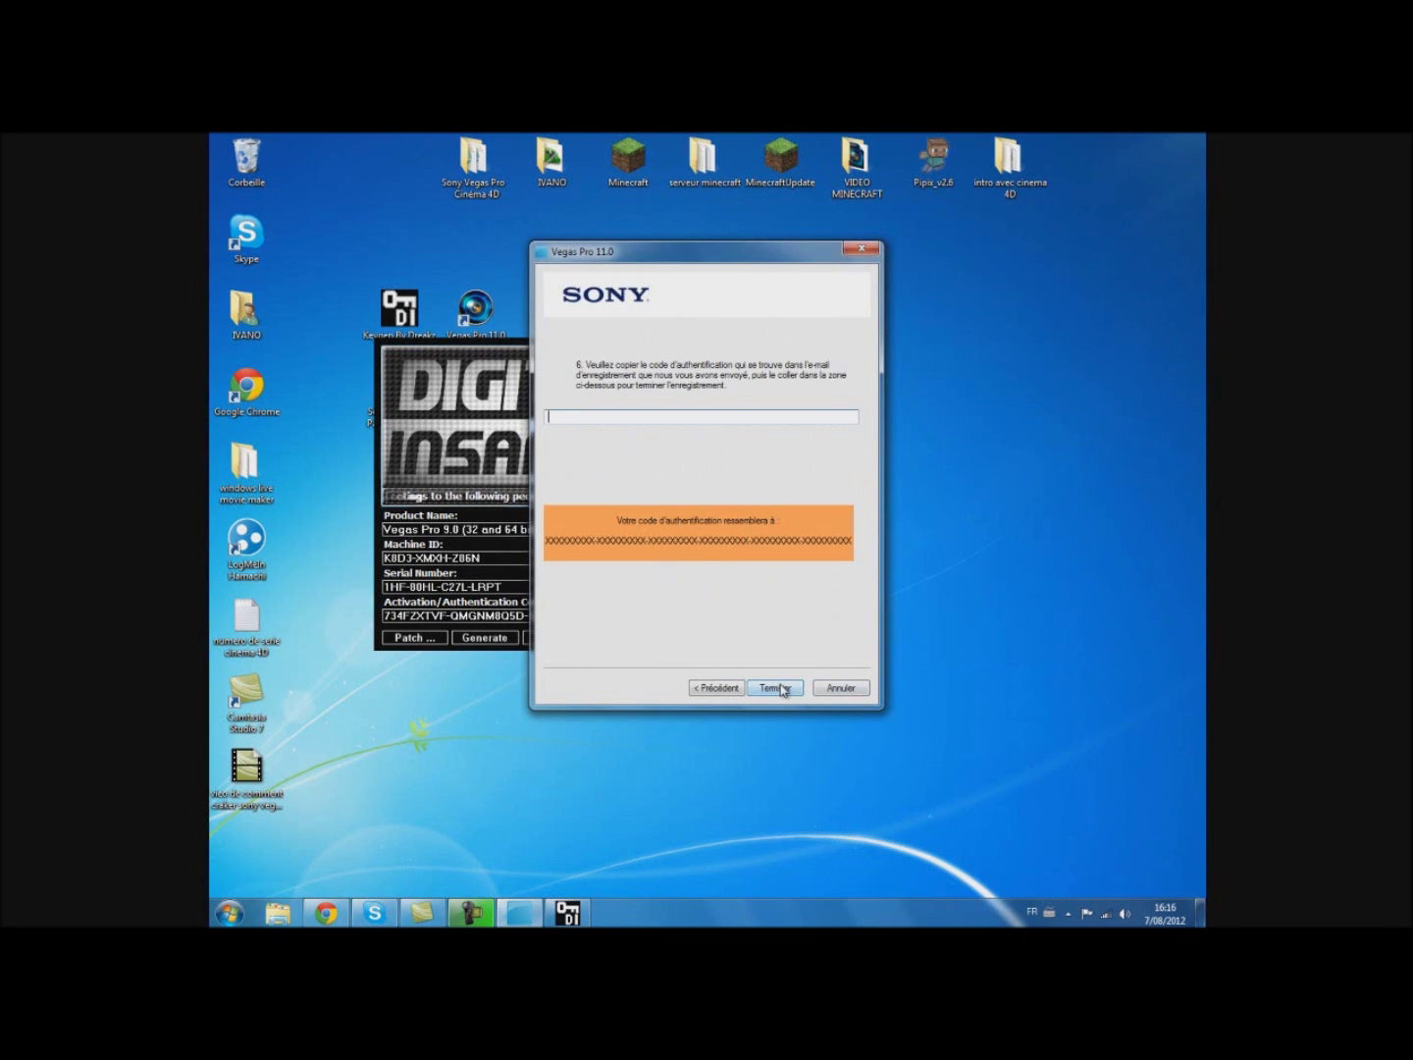
# Step: Copy the keygen's activation code into the authentication code field, finish the Vegas Pro 11.0 registration, and exit the keygen
pyautogui.moveTo(643, 253); pyautogui.dragTo(838, 235)
pyautogui.moveTo(386, 615); pyautogui.dragTo(655, 616)
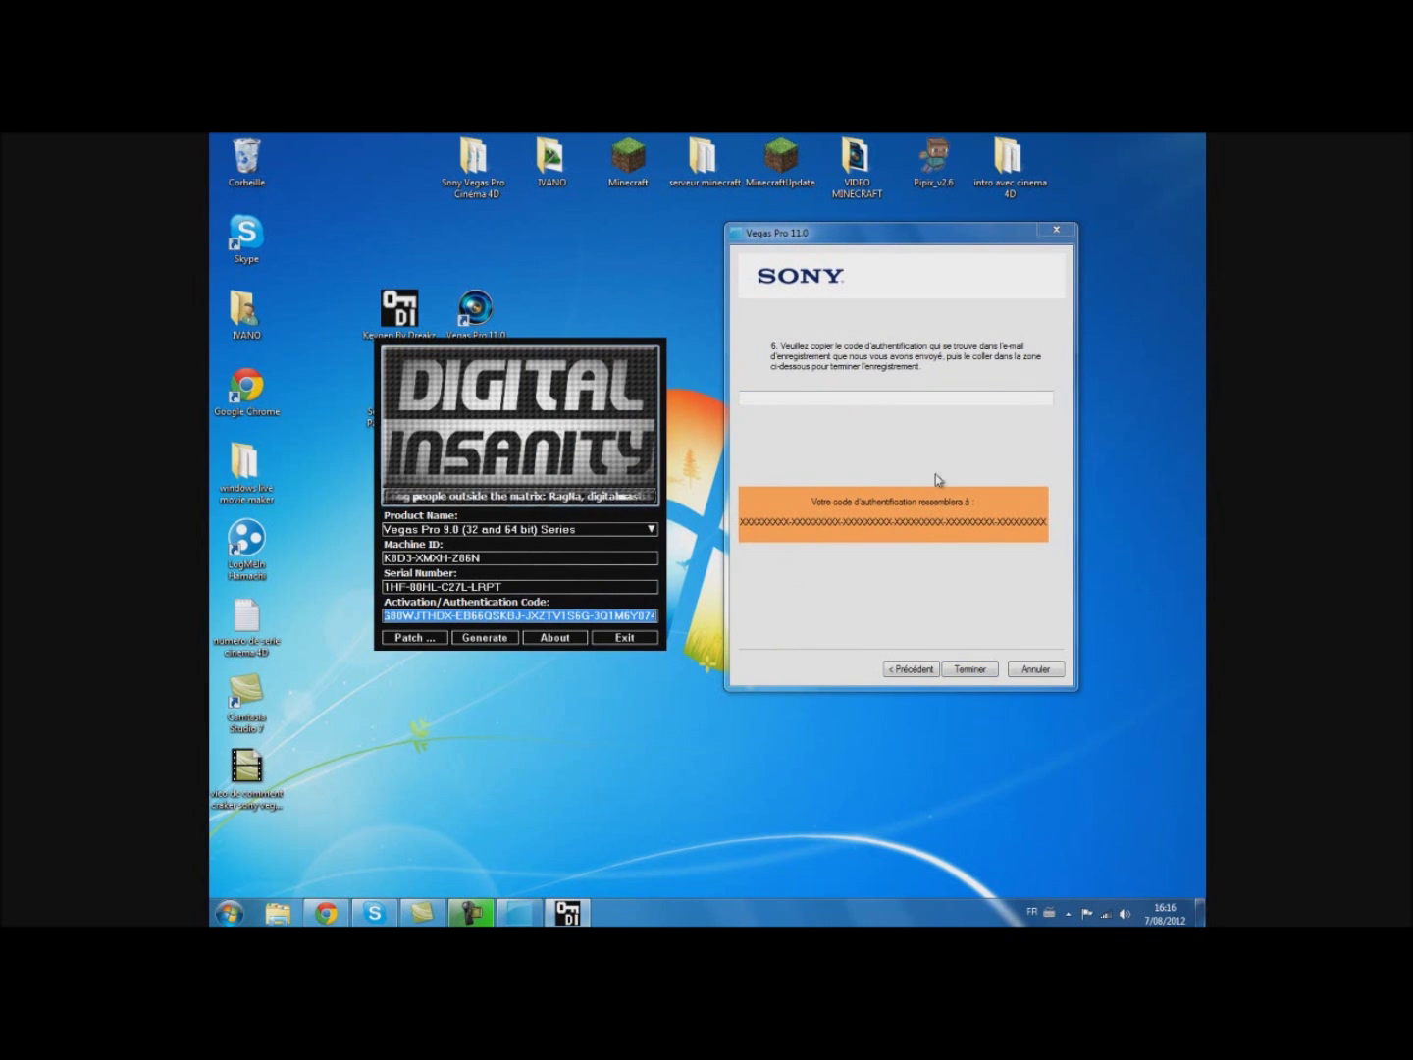
pyautogui.click(830, 399)
pyautogui.hotkey('ctrl', 'v')
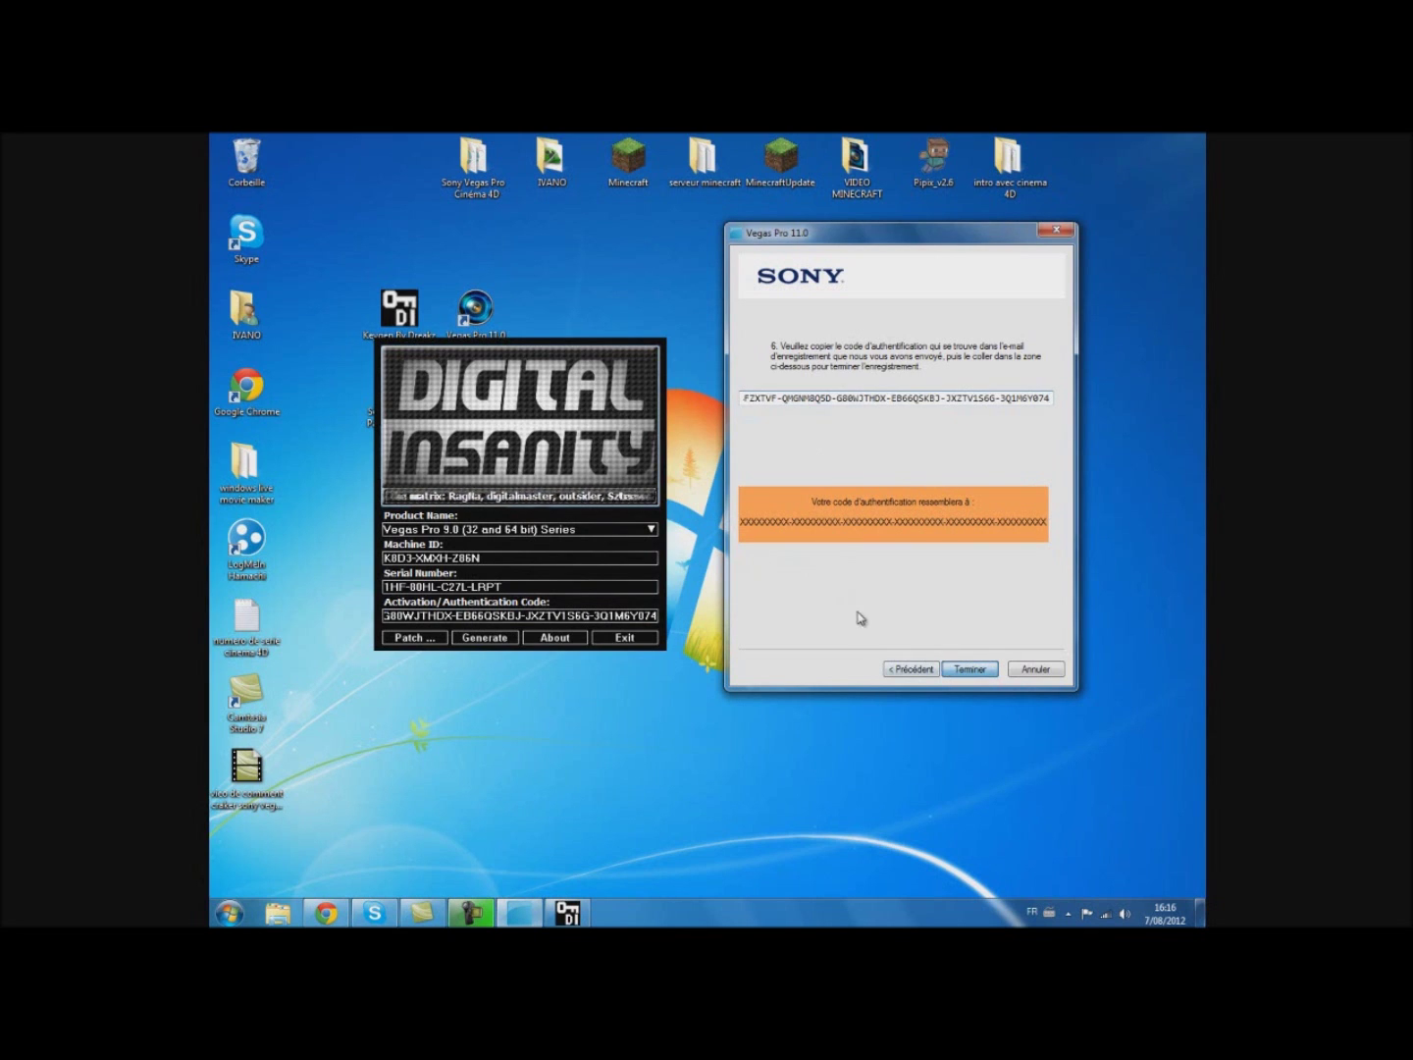
pyautogui.click(966, 667)
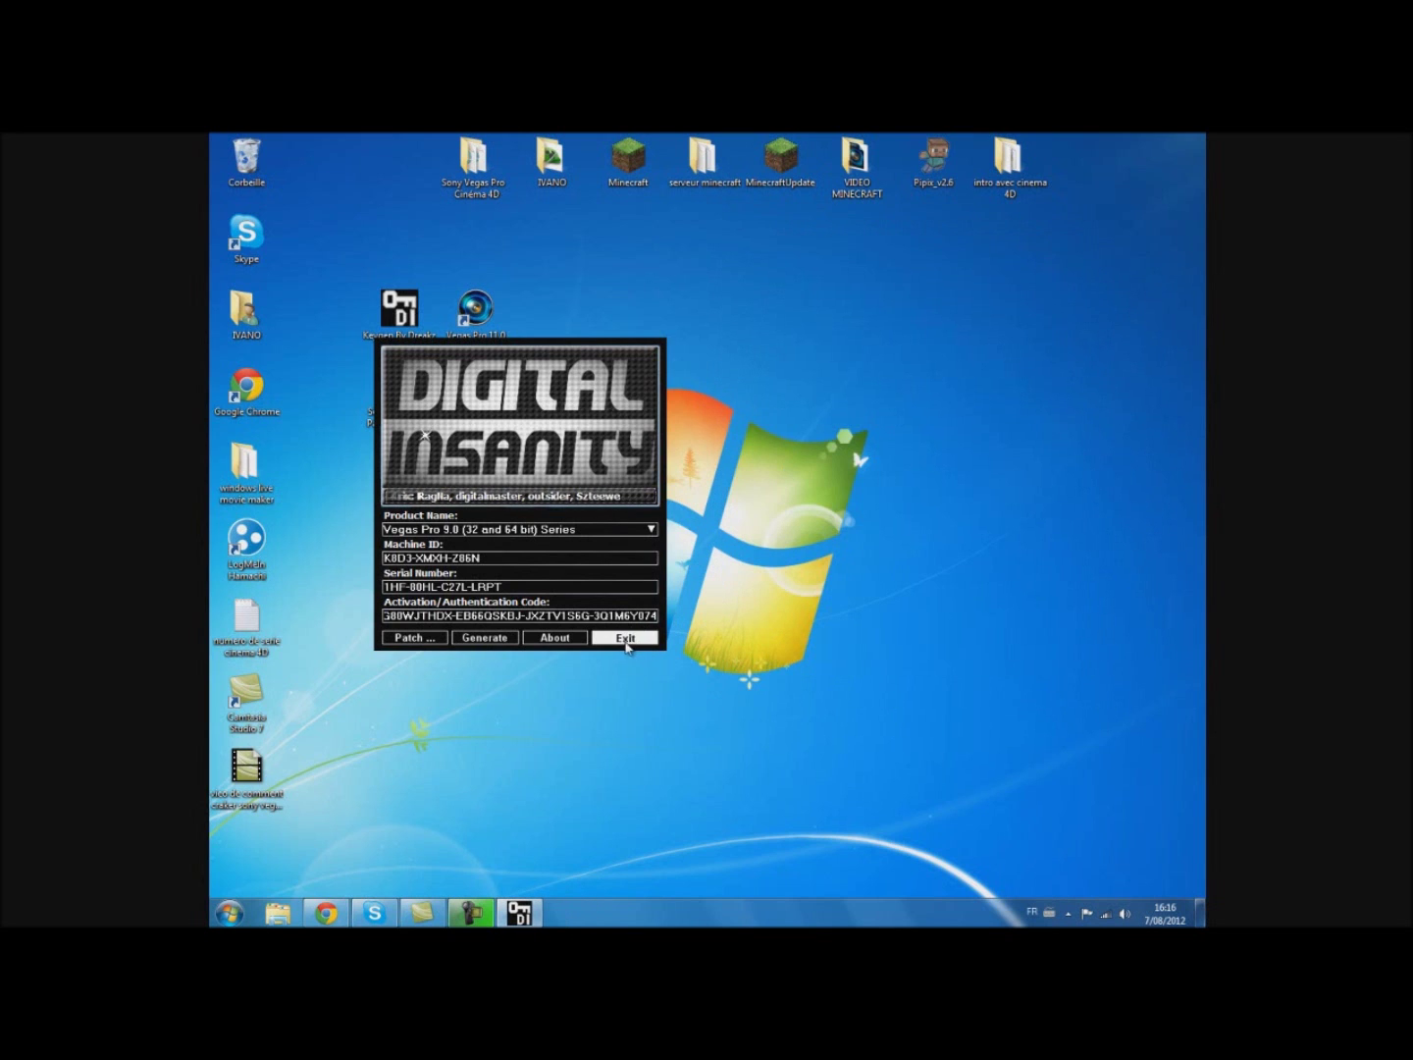
pyautogui.click(625, 641)
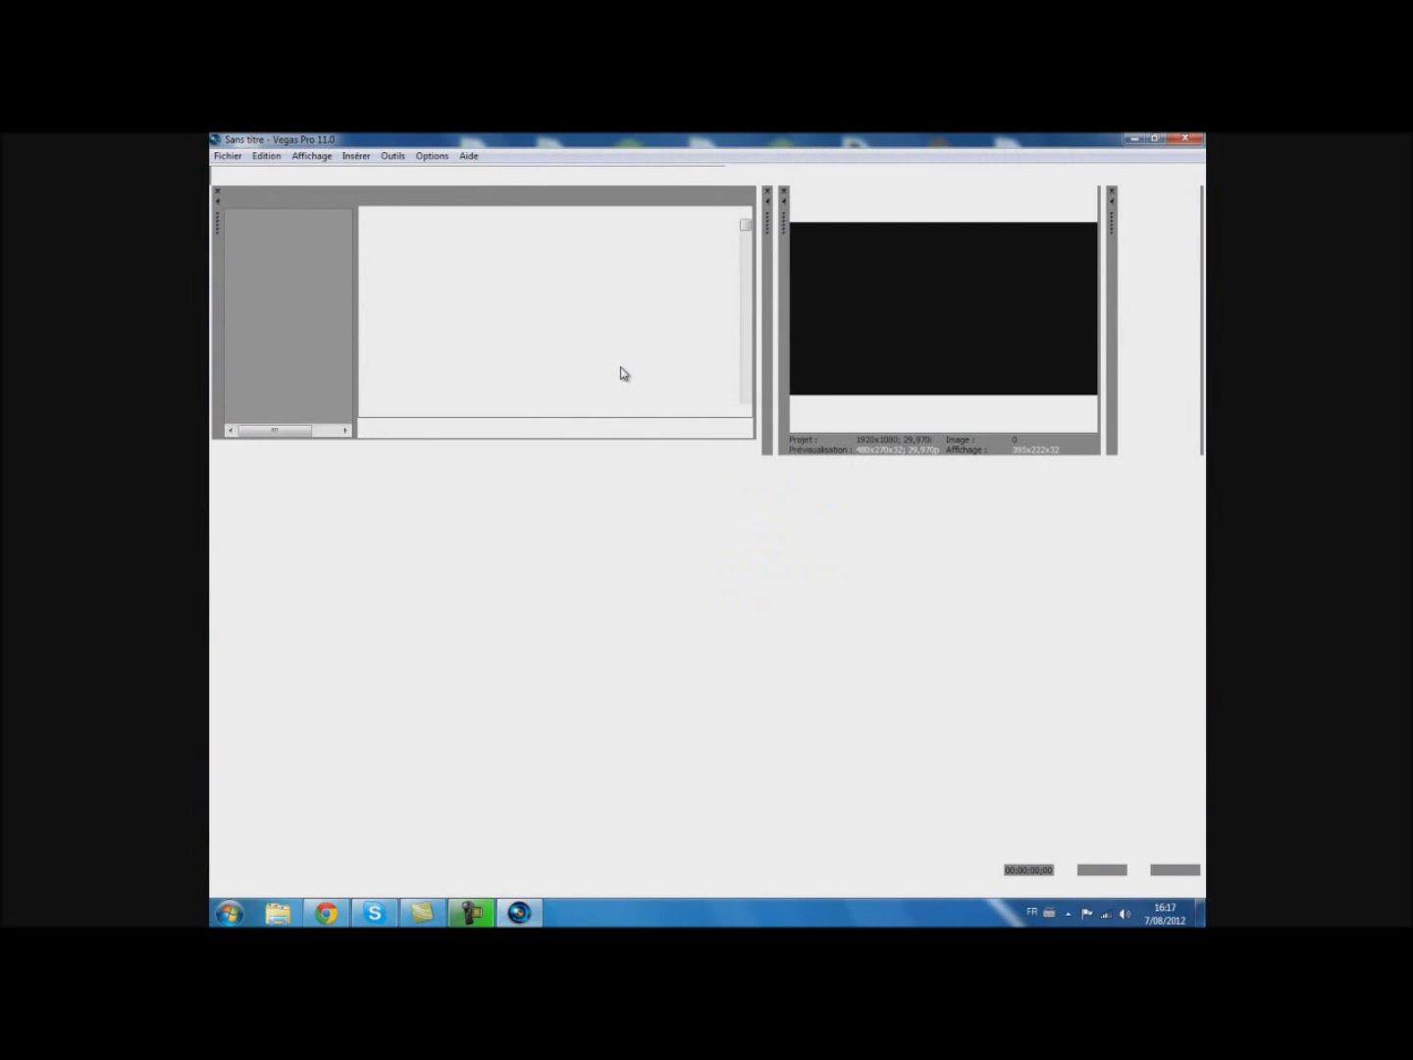
pyautogui.moveTo(392, 564); pyautogui.dragTo(391, 648)
pyautogui.click(400, 650)
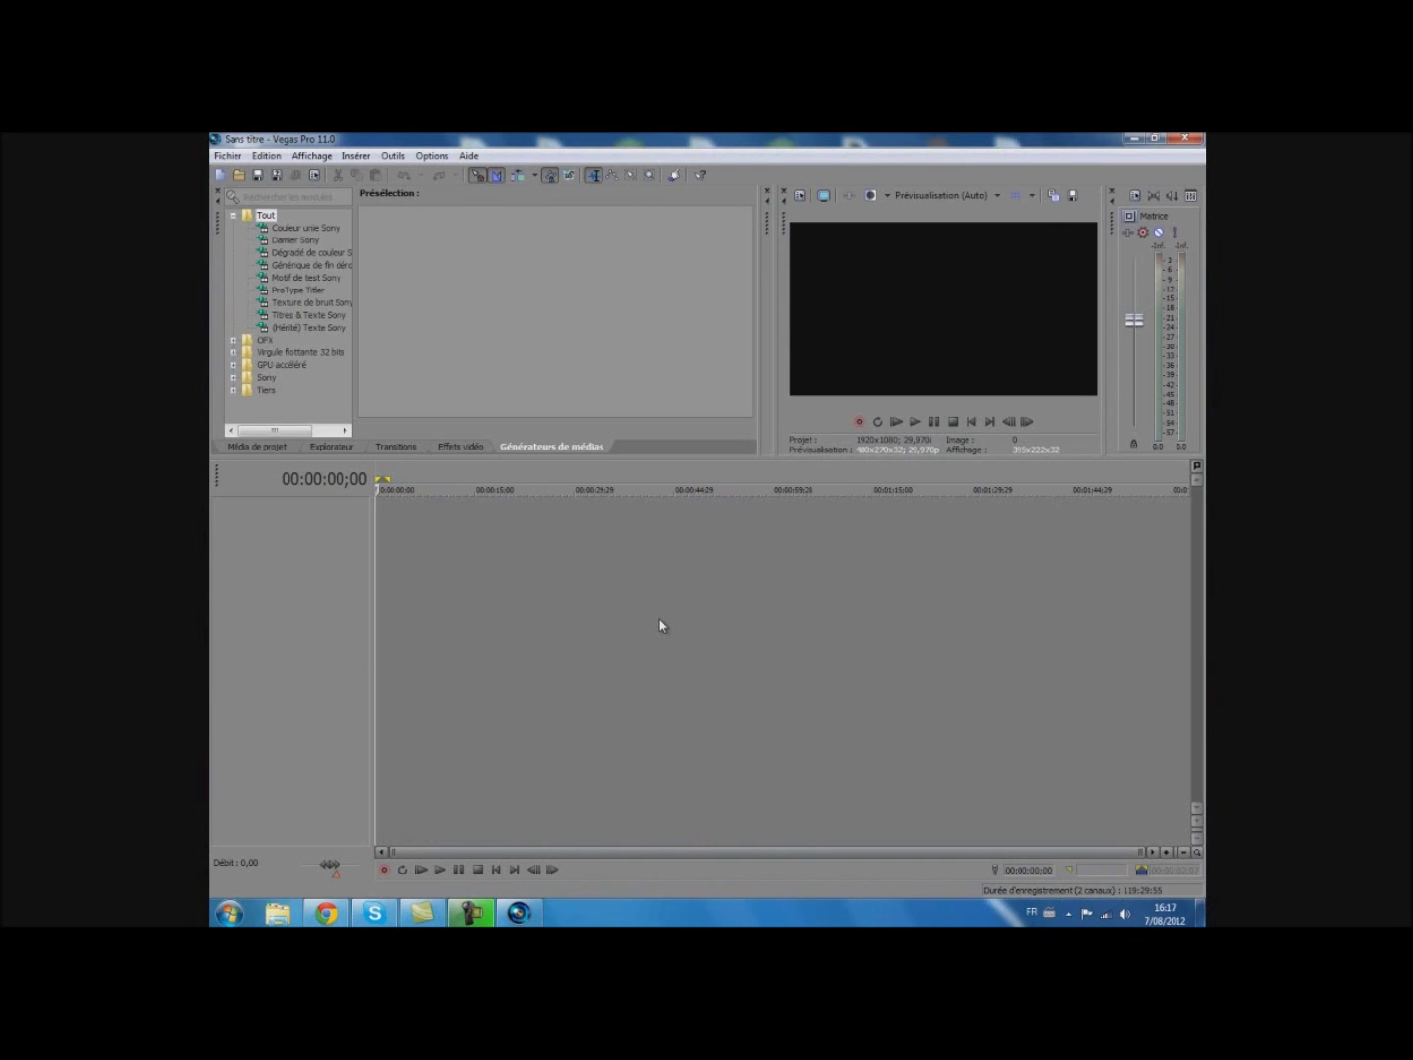
pyautogui.click(472, 918)
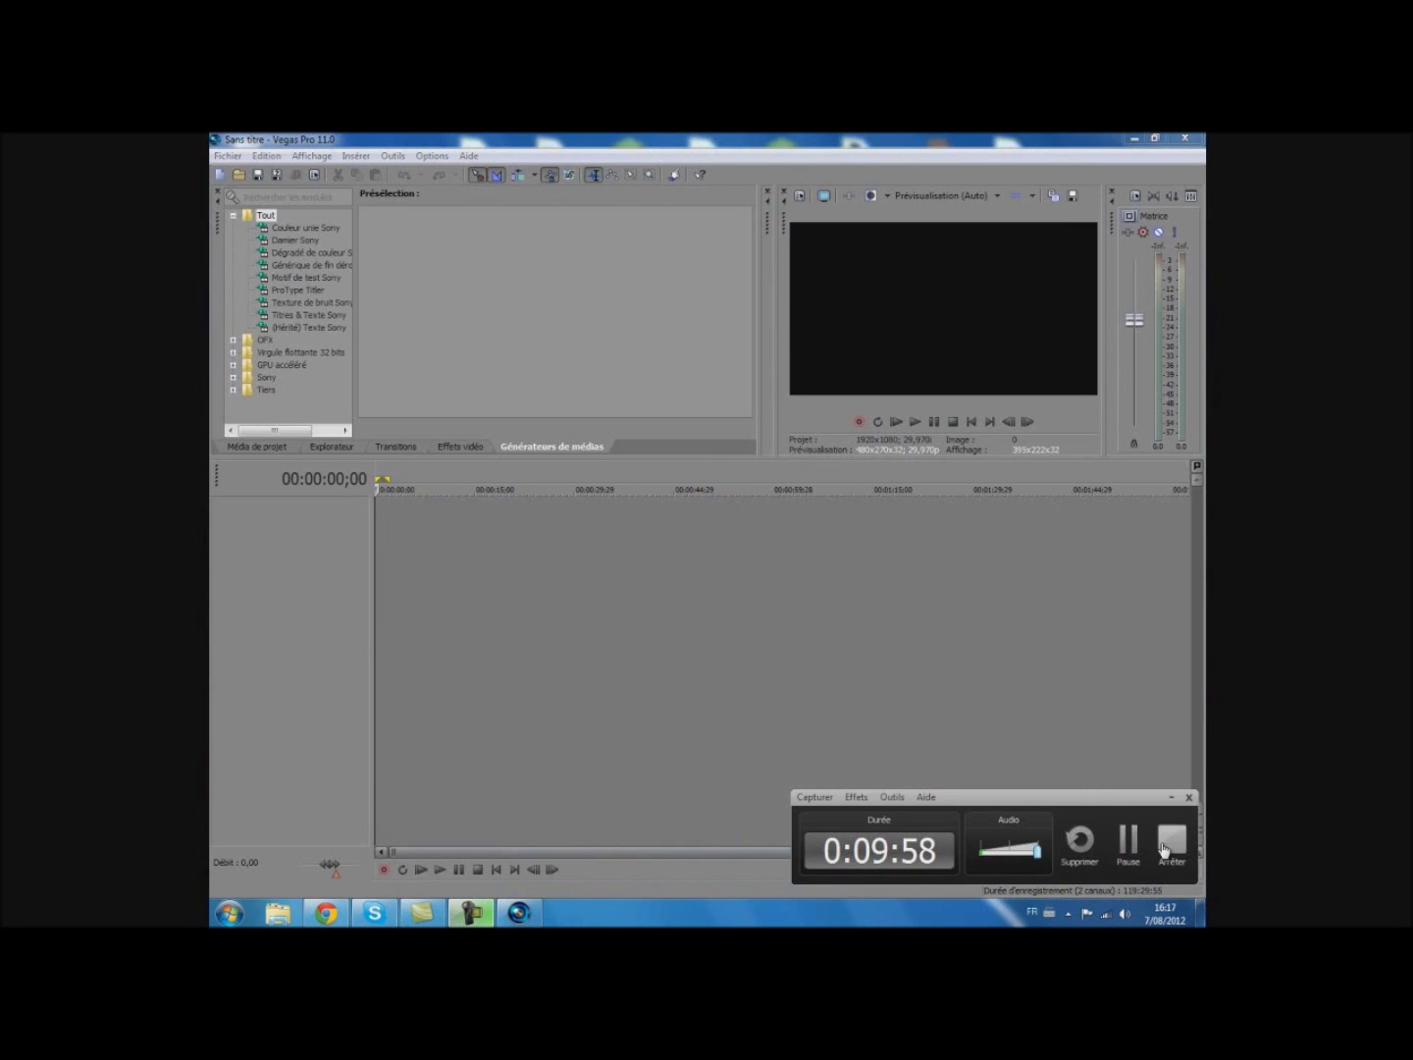